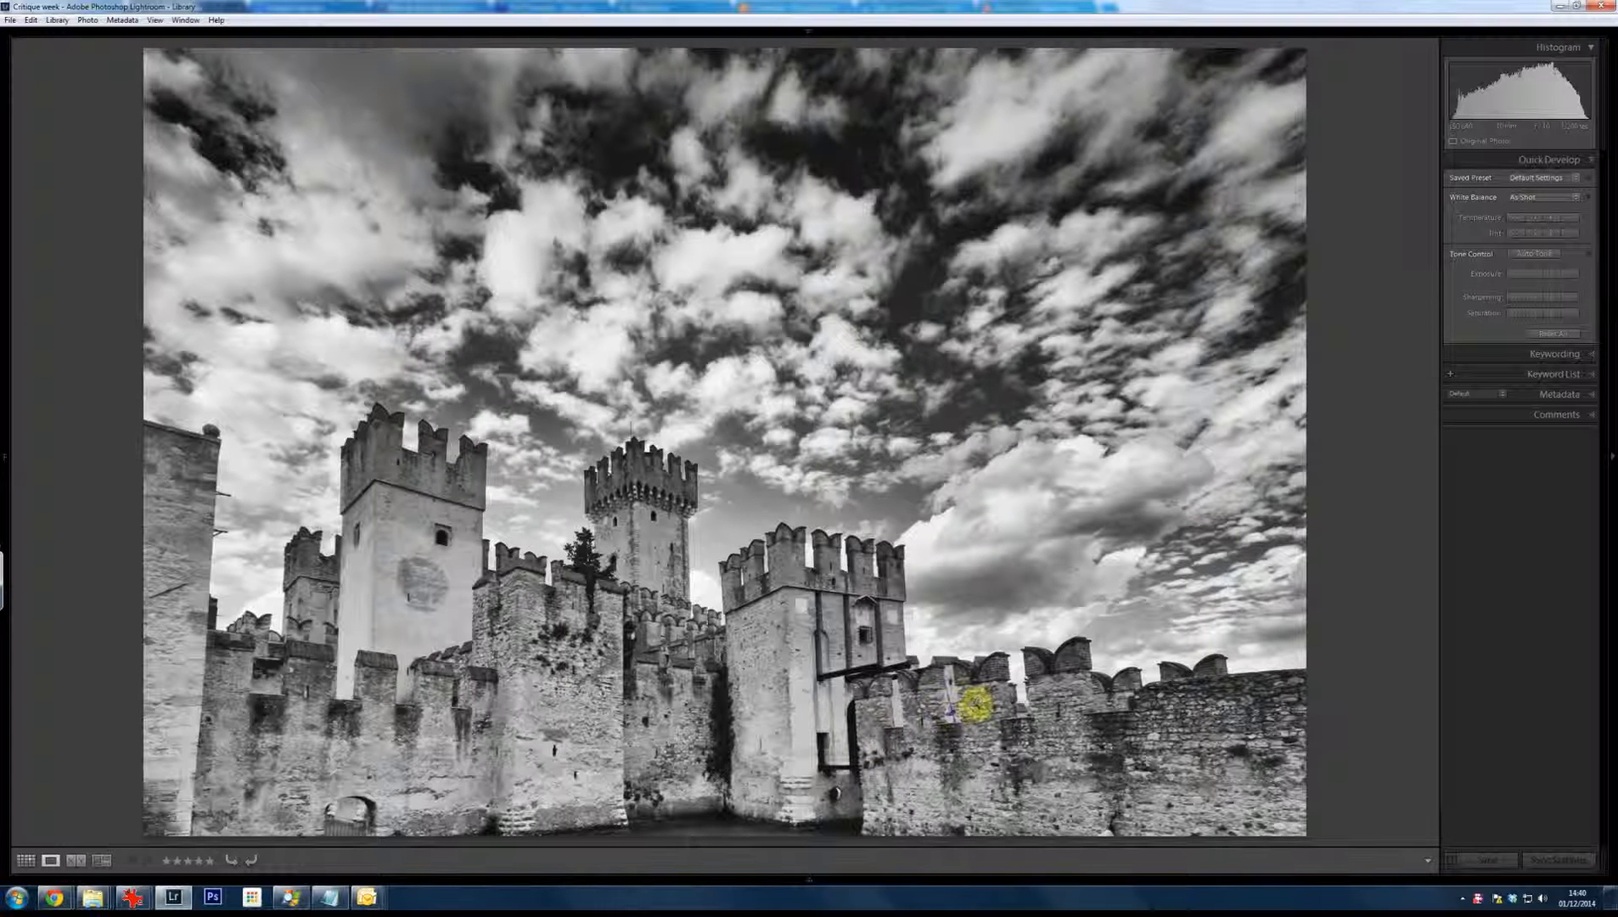
# Open the castle photo in the Develop module and inspect the clouds in its upper-left sky up close
pyautogui.press('d')
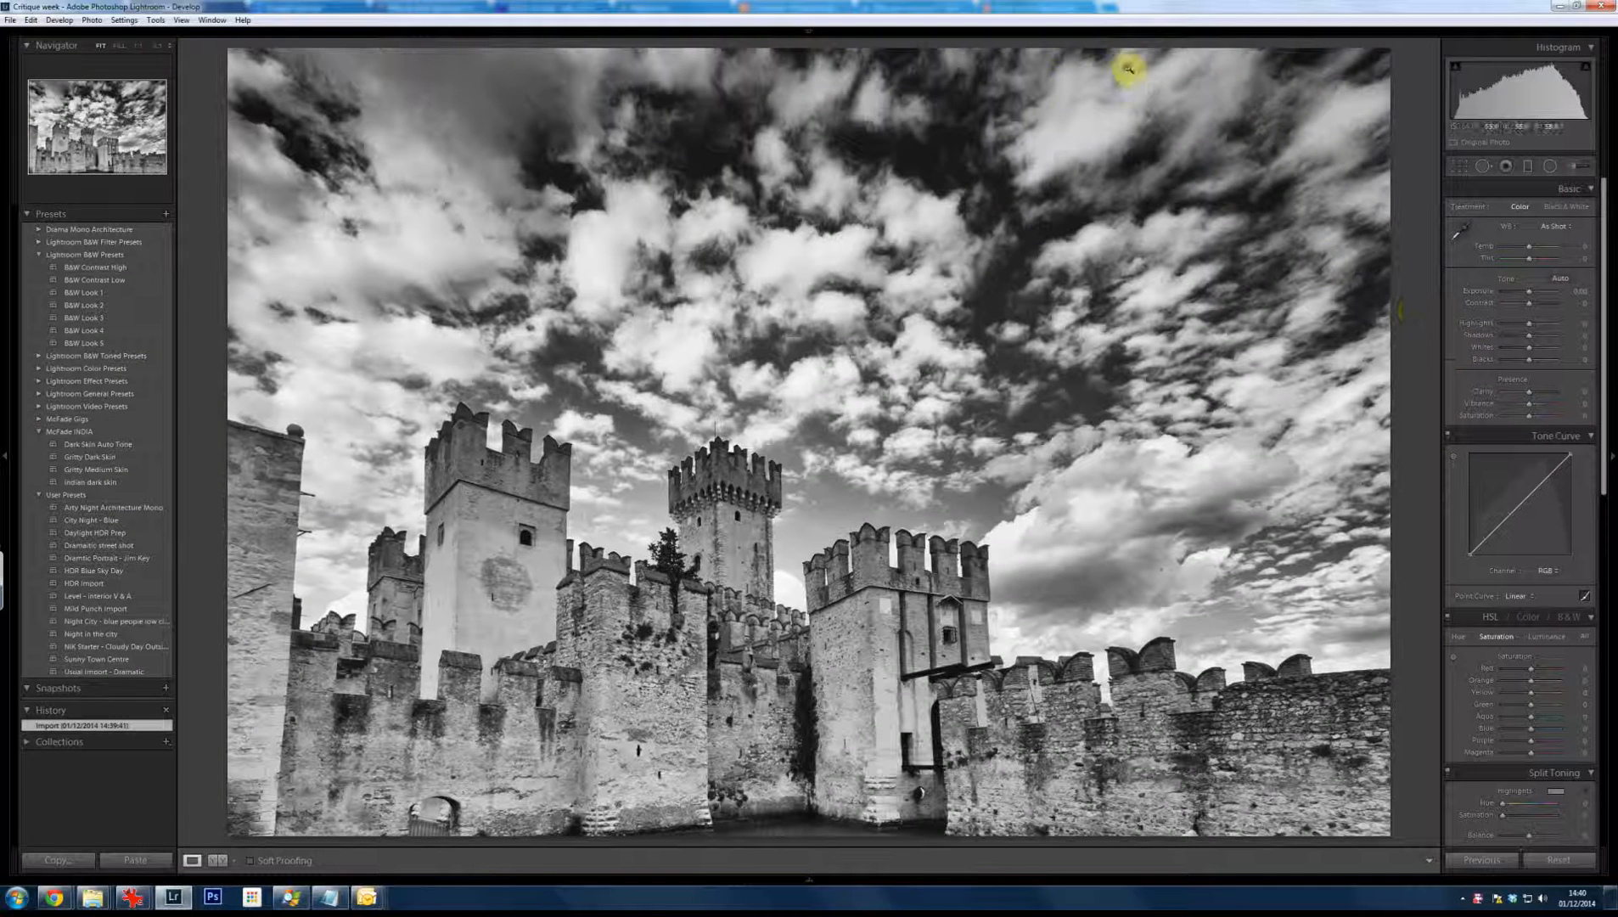
pyautogui.moveTo(813, 36)
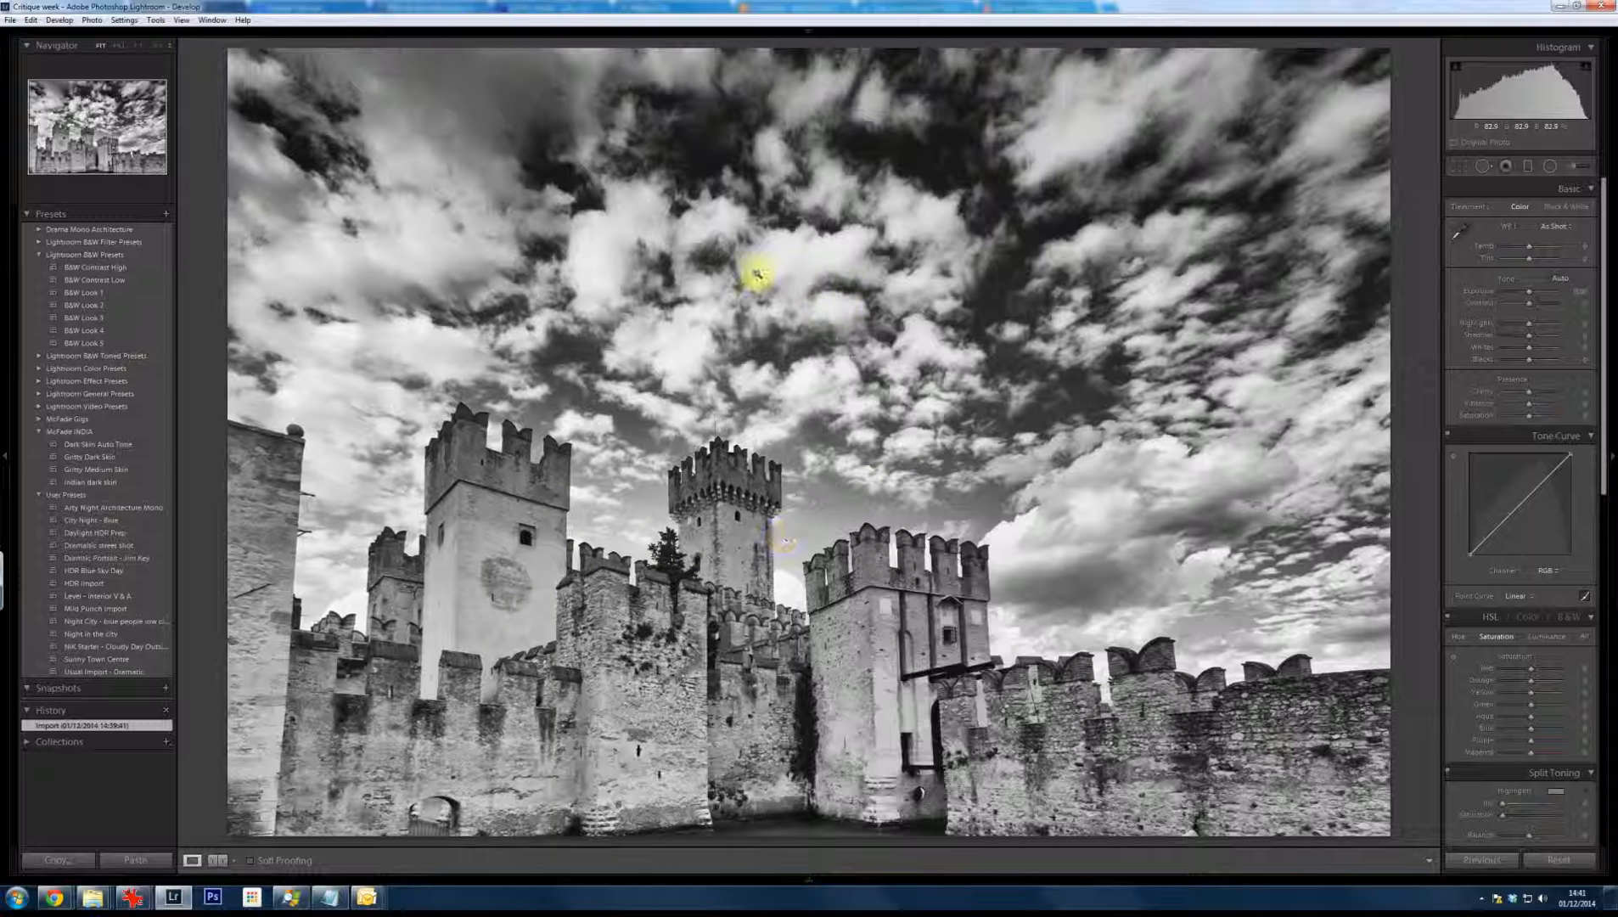
pyautogui.click(430, 155)
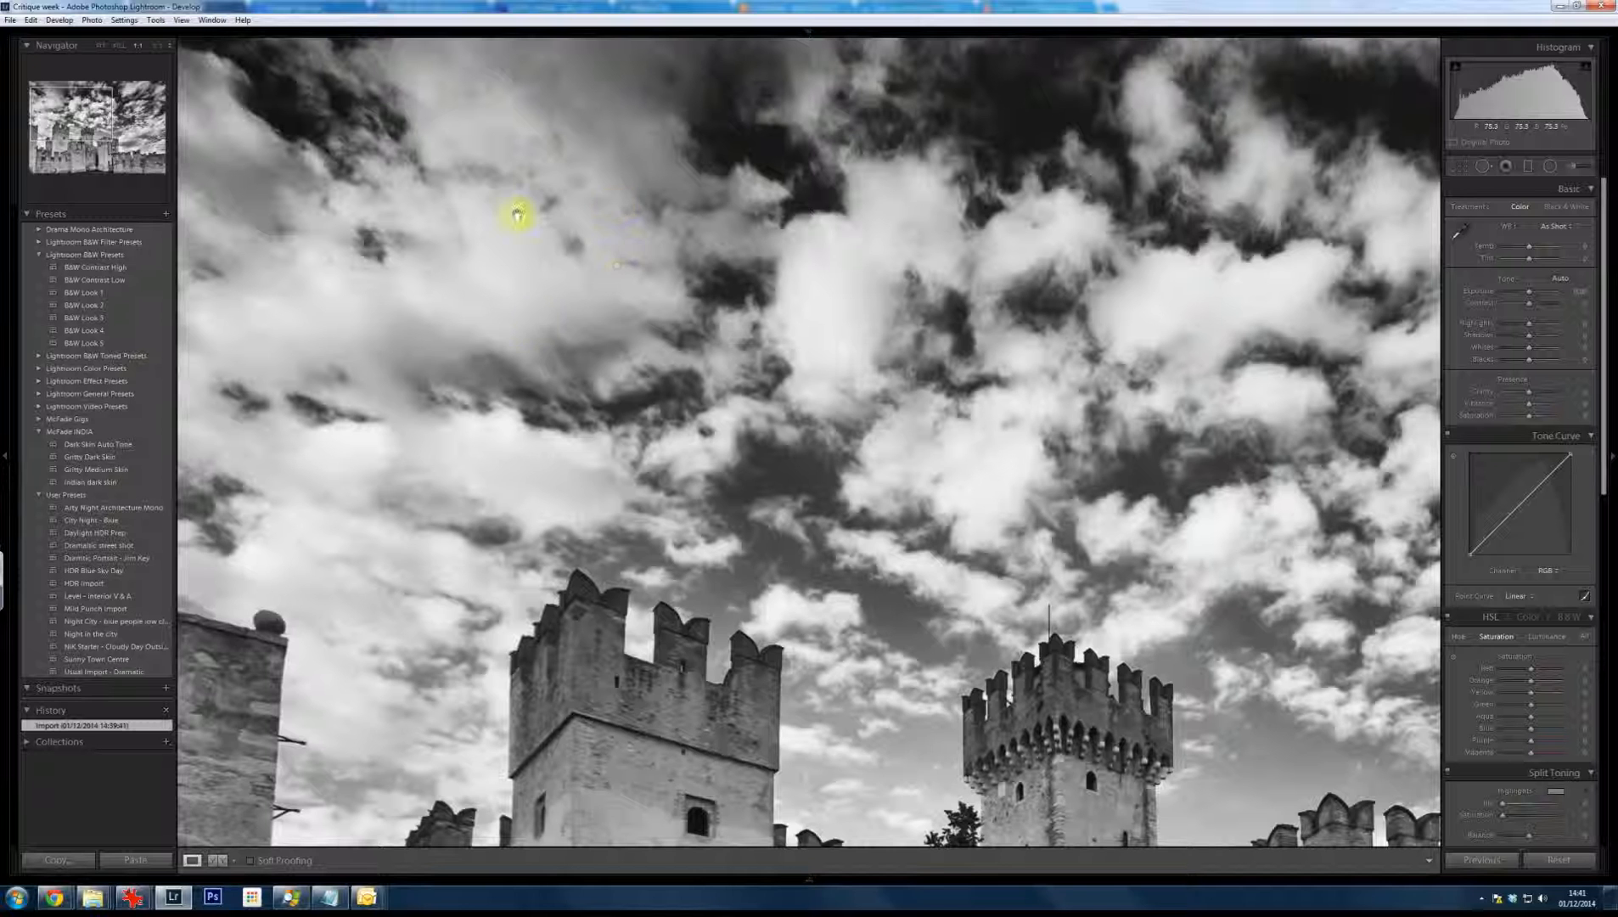
pyautogui.click(617, 274)
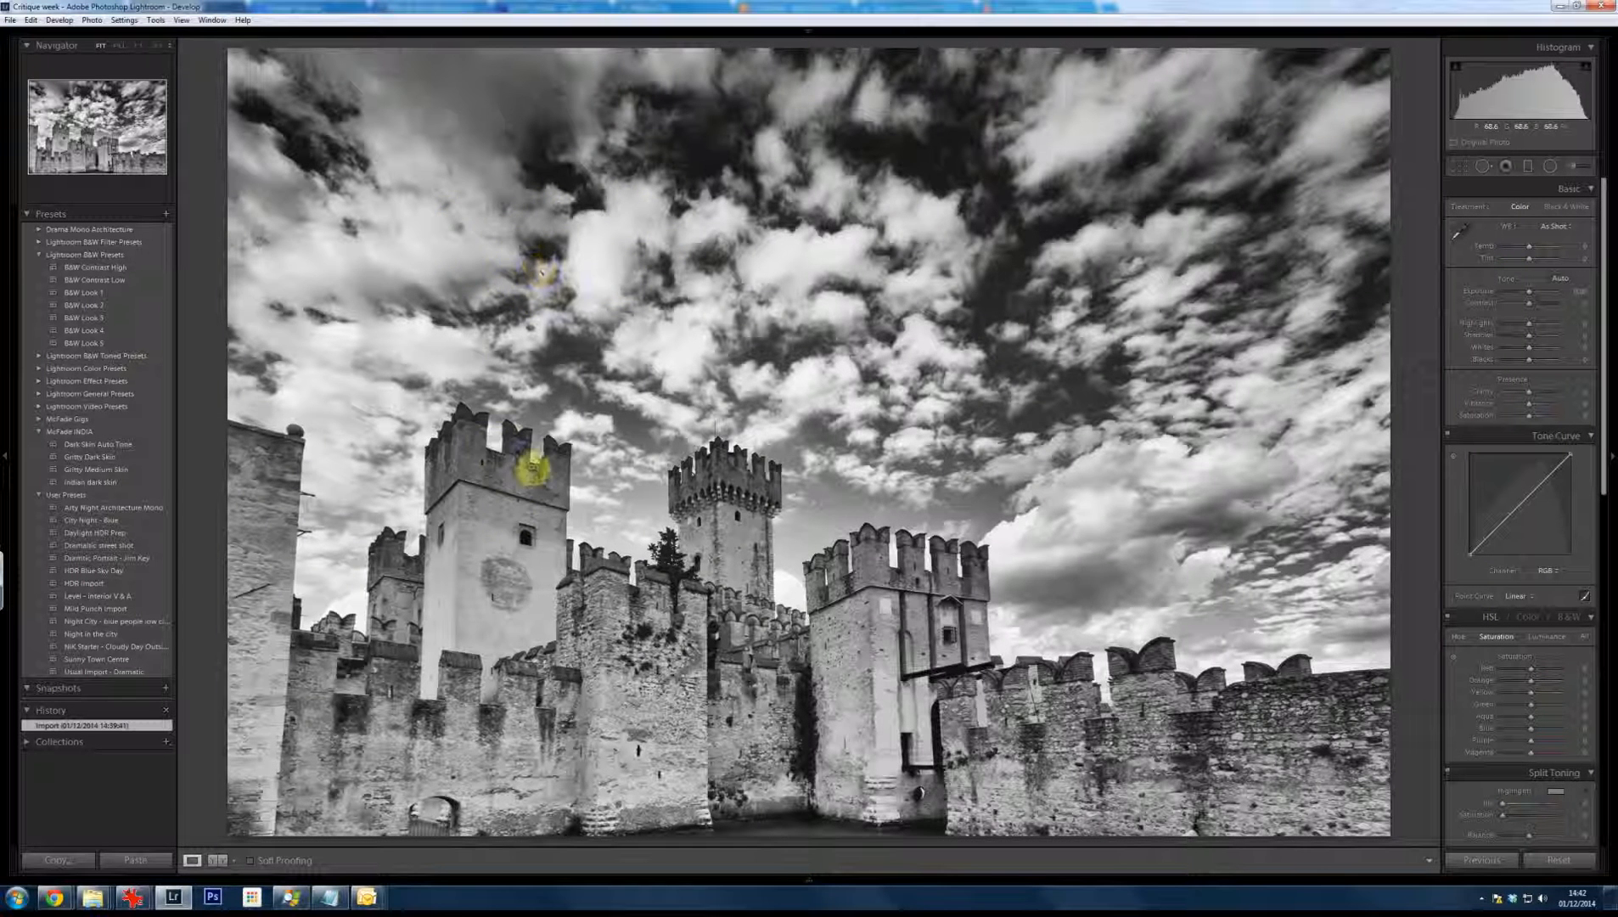
# Crop the dark band of sky off the top of the castle photo, keeping the full width
pyautogui.click(1455, 168)
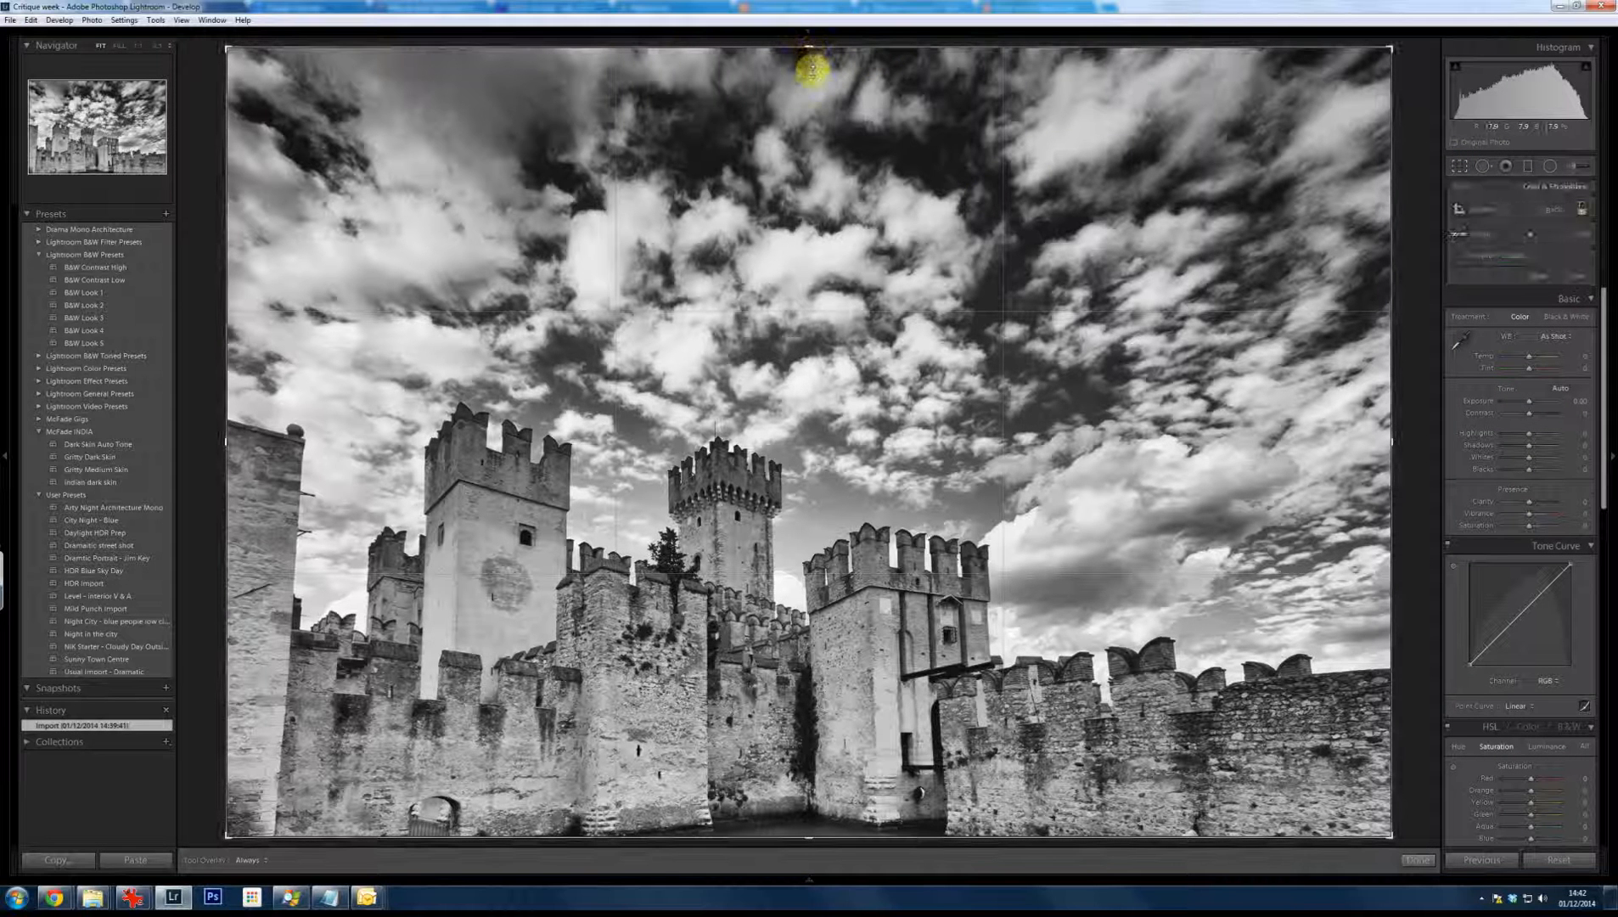
pyautogui.moveTo(814, 90); pyautogui.dragTo(816, 144)
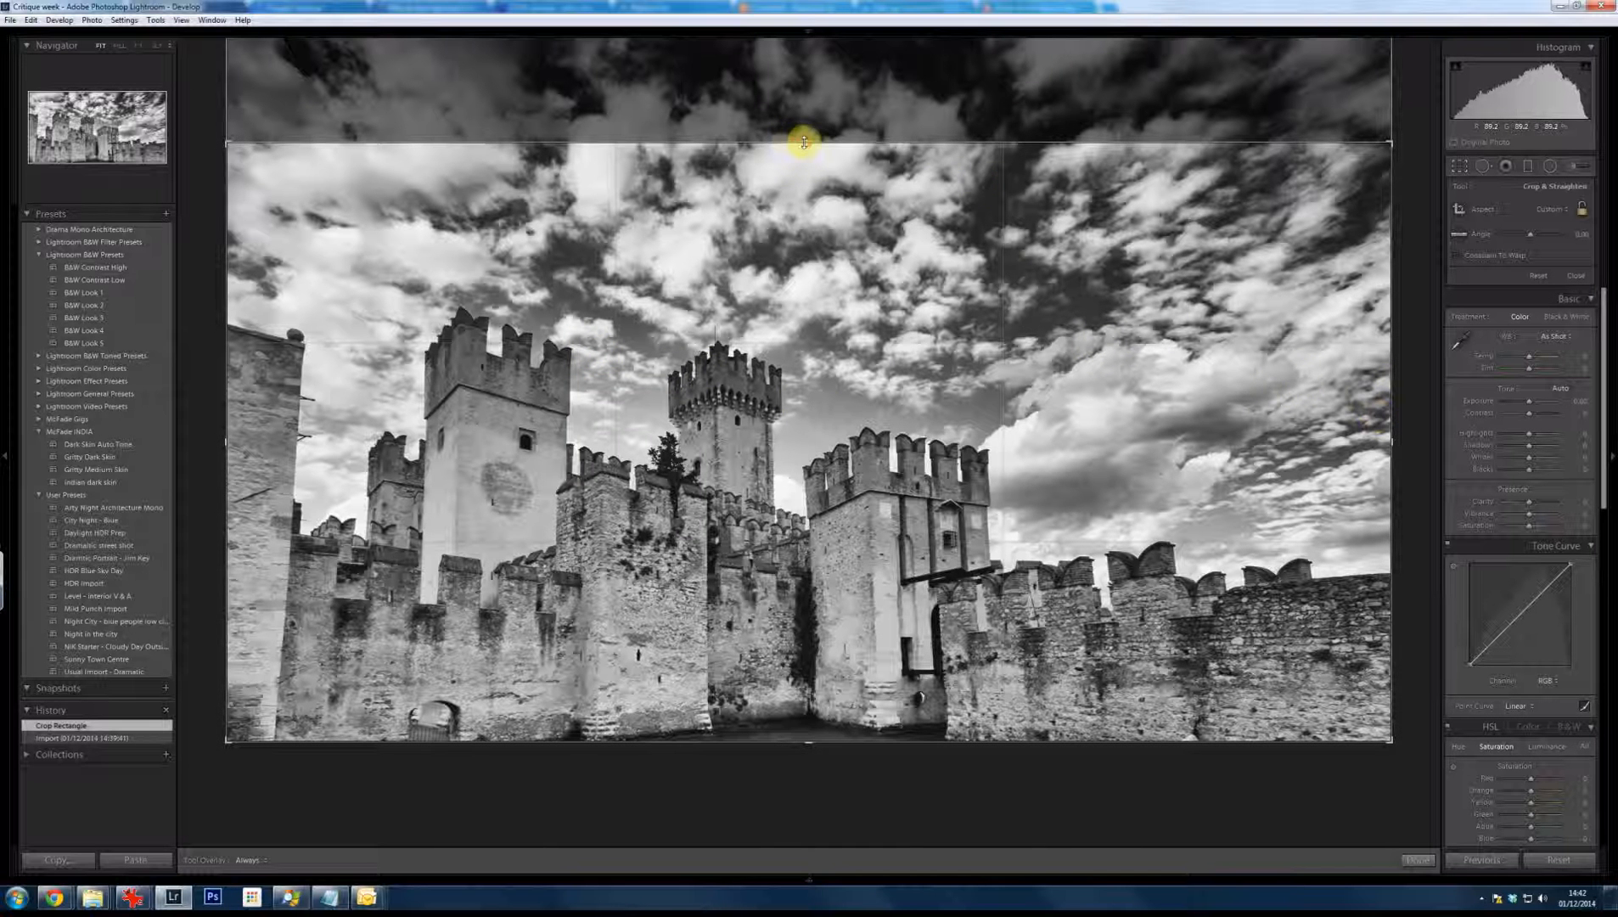
pyautogui.moveTo(803, 148); pyautogui.dragTo(803, 155)
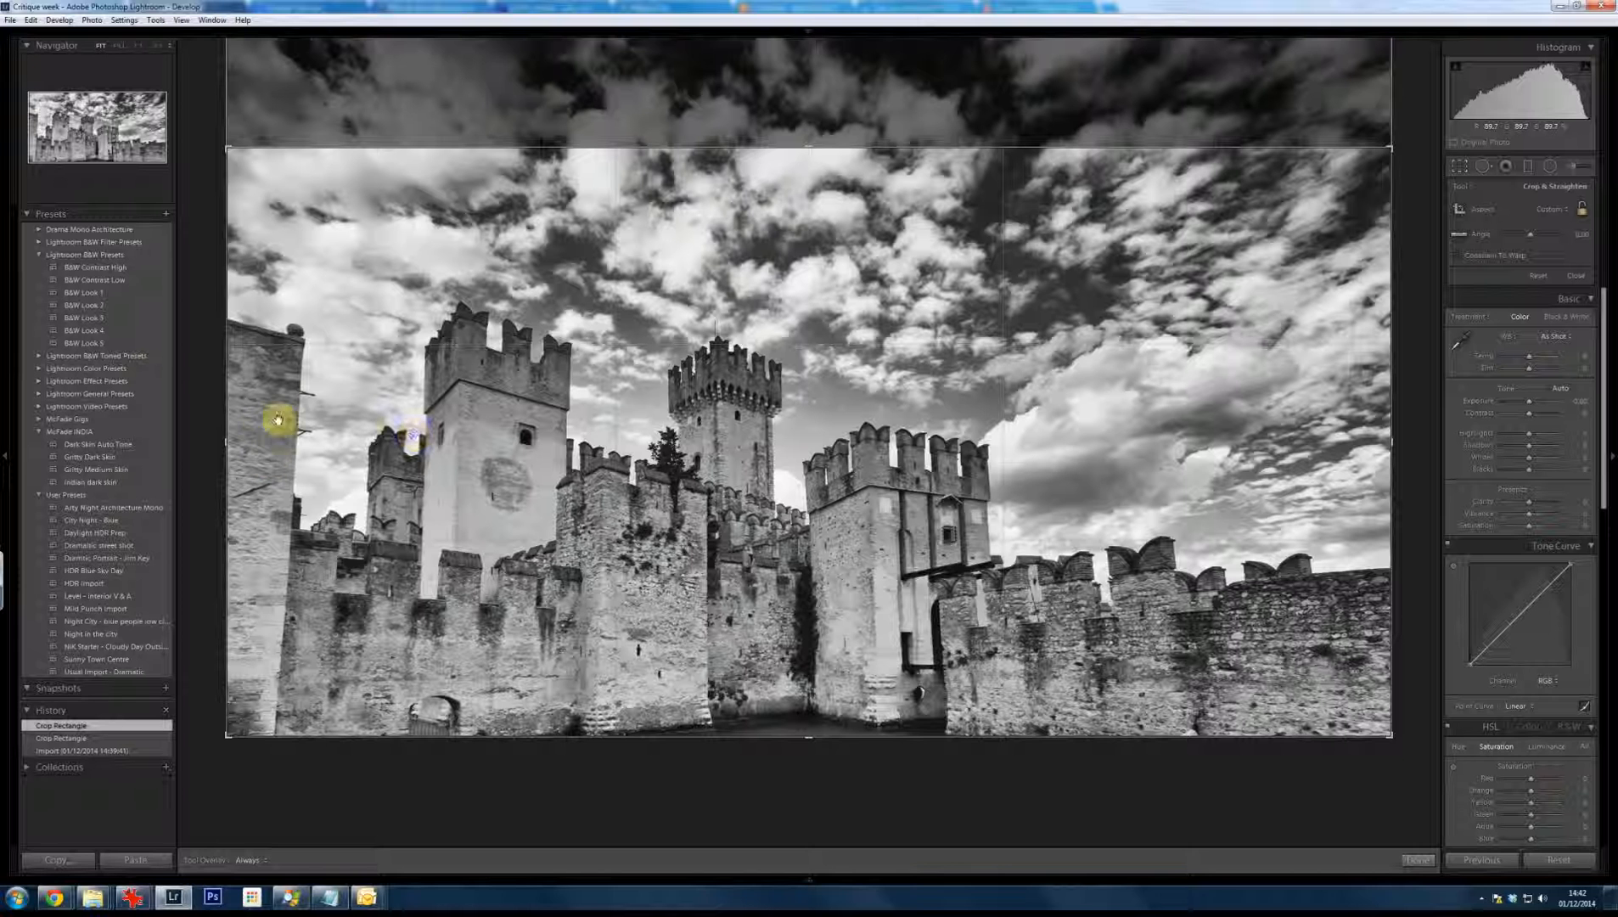
pyautogui.press('Return')
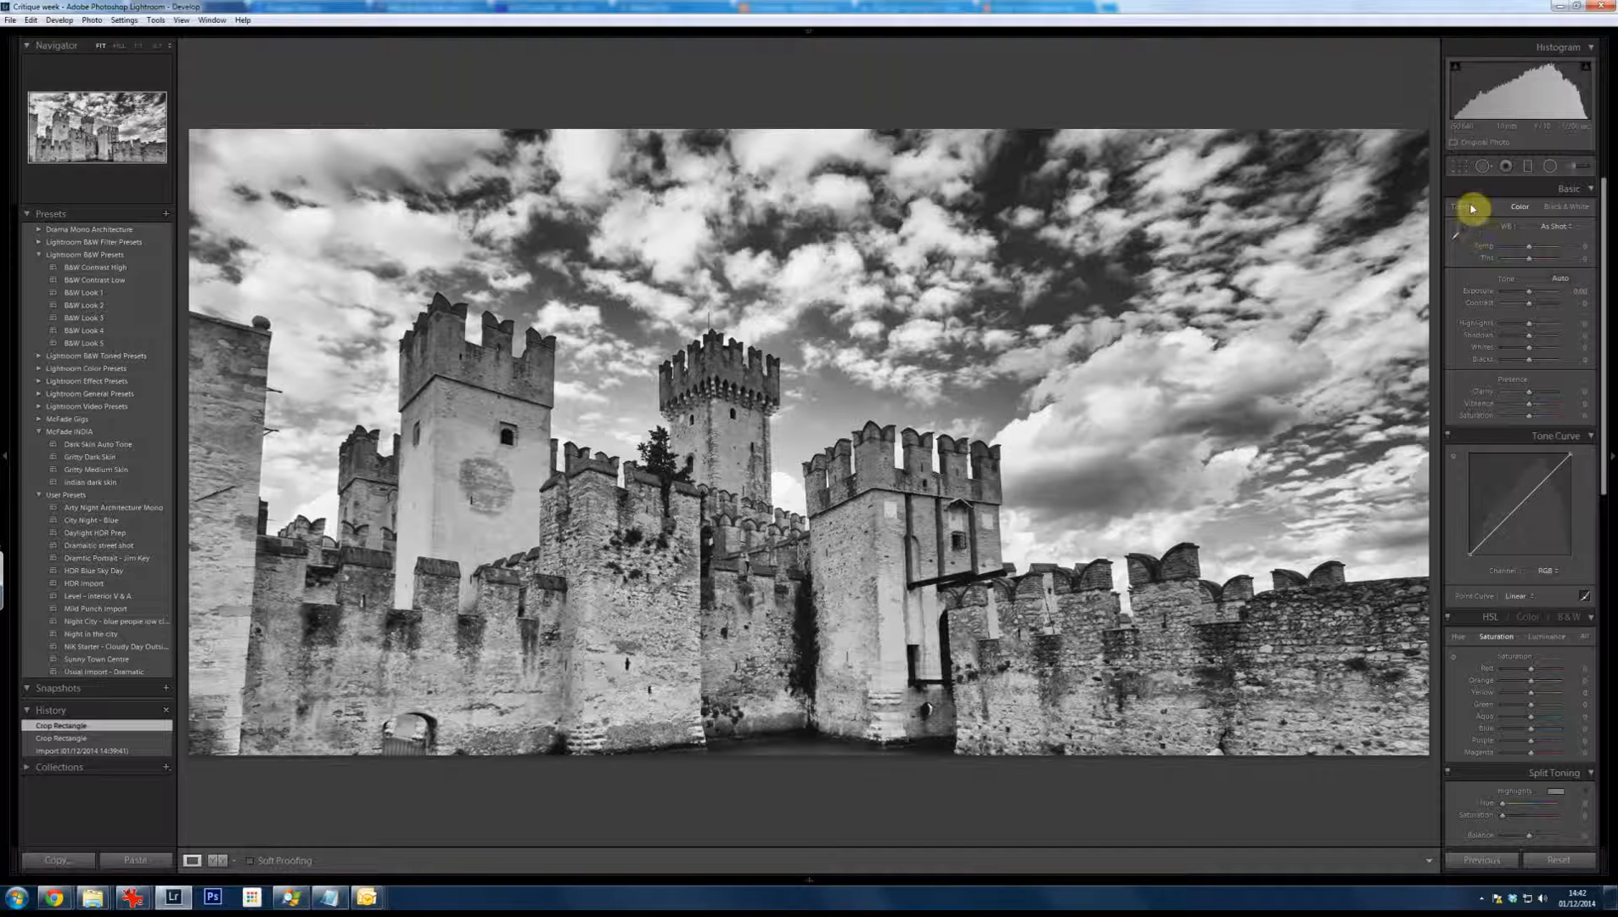
# Crop the left side of the castle photo to cut out the wall at the edge
pyautogui.click(1462, 172)
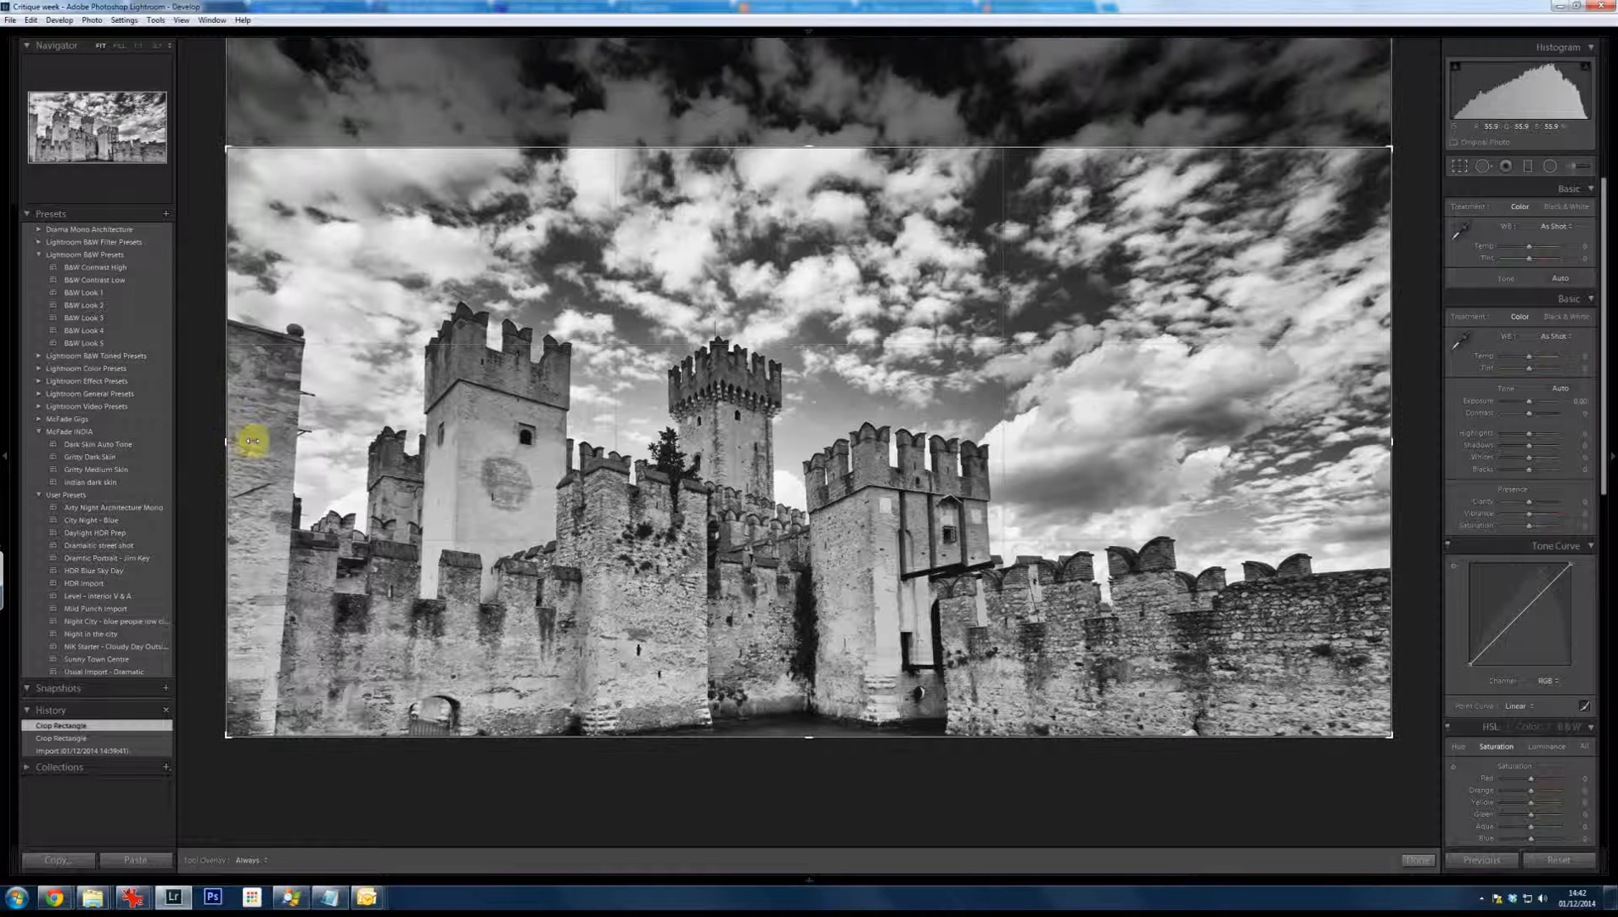
pyautogui.moveTo(251, 441)
pyautogui.mouseDown()
pyautogui.moveTo(206, 442)
pyautogui.moveTo(278, 462)
pyautogui.moveTo(246, 449)
pyautogui.mouseUp()
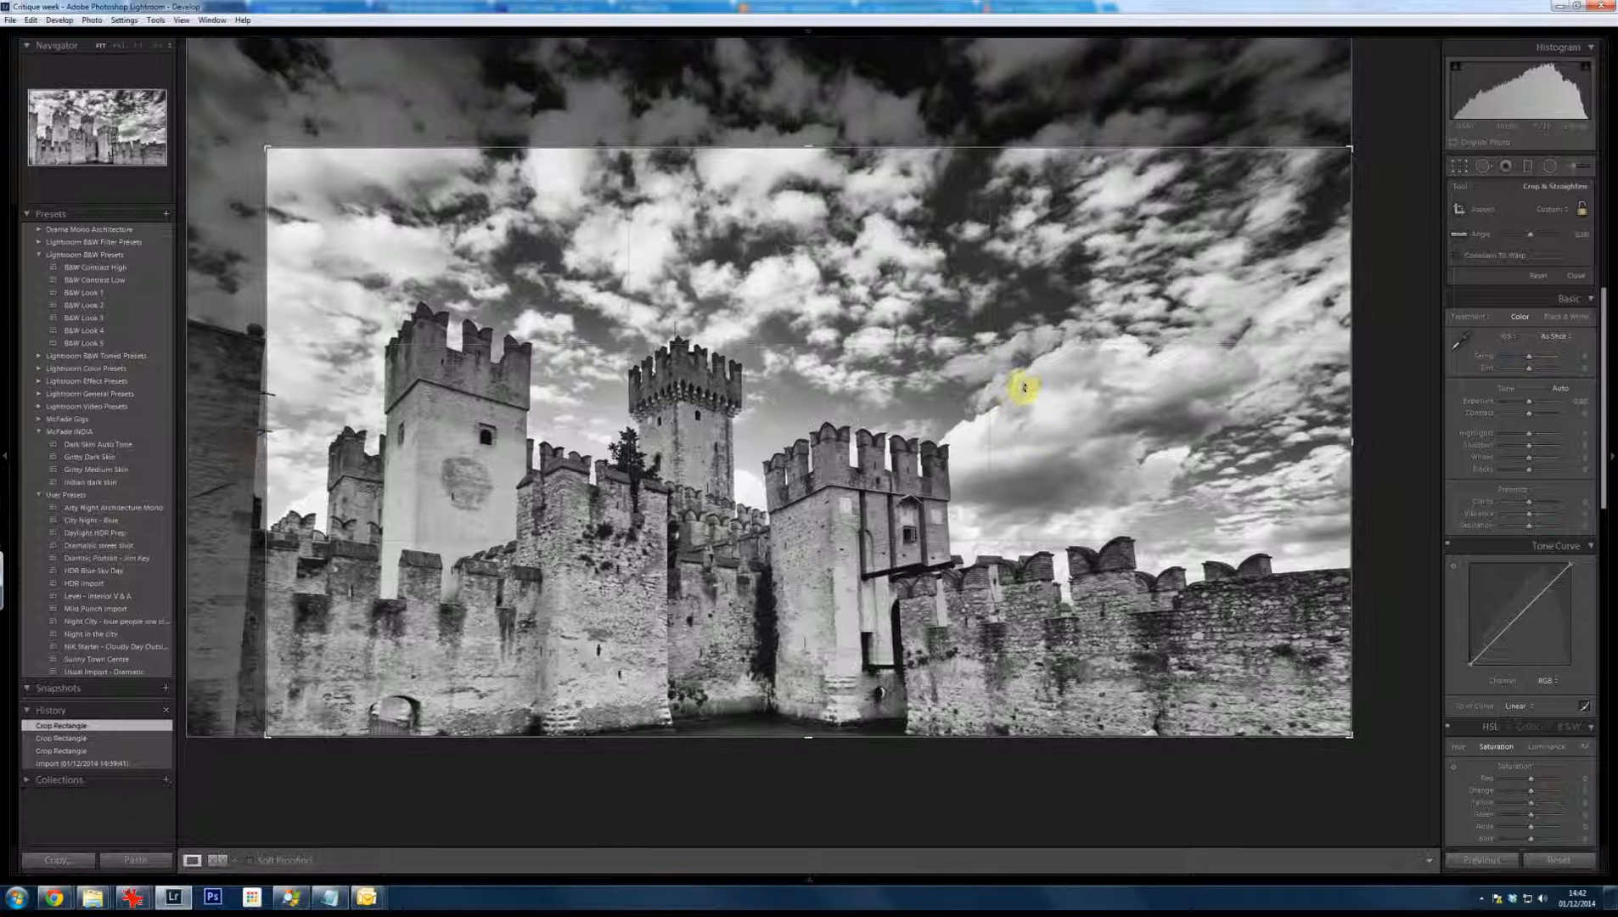
pyautogui.press('Return')
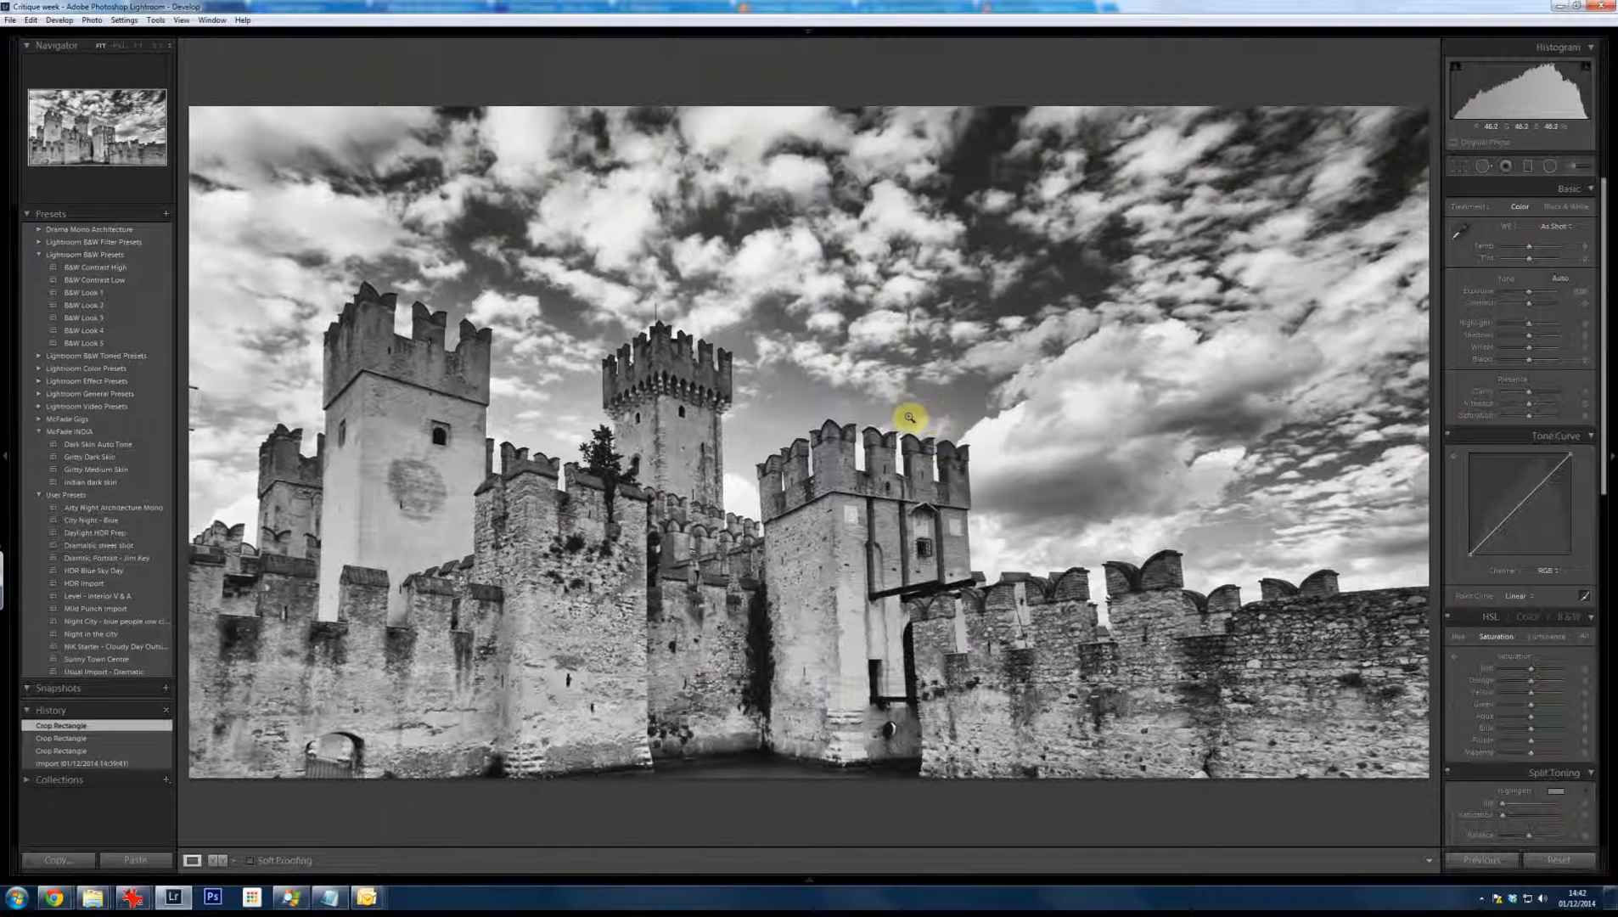
# Tighten the castle crop further by trimming another thin strip of sky from the top
pyautogui.click(1460, 166)
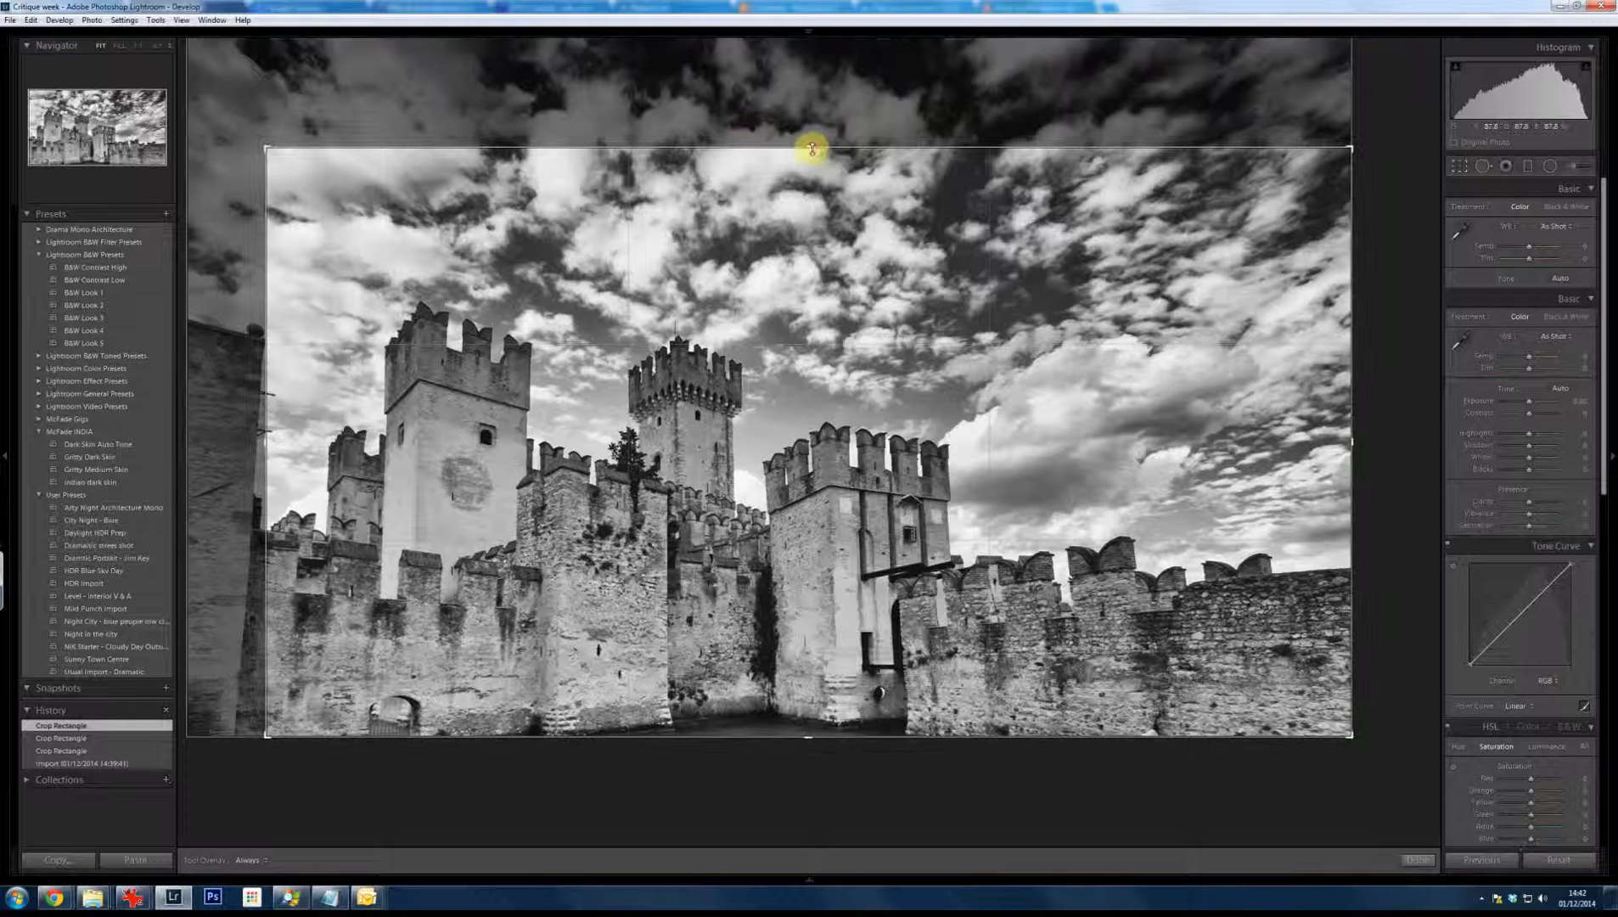
pyautogui.moveTo(813, 159); pyautogui.dragTo(815, 182)
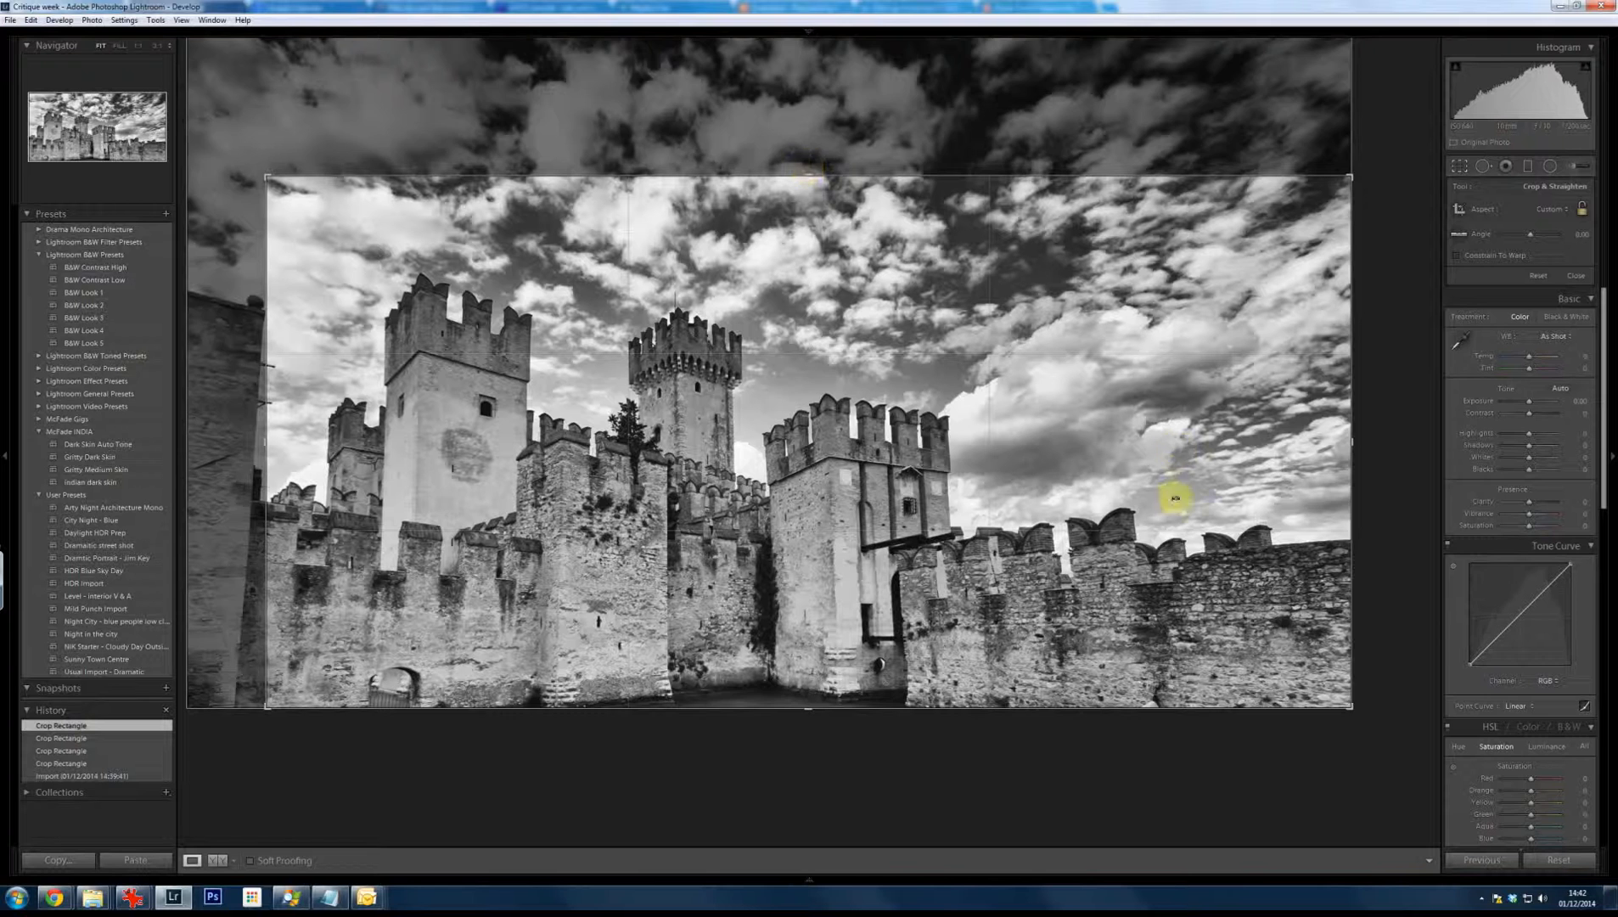
pyautogui.press('Return')
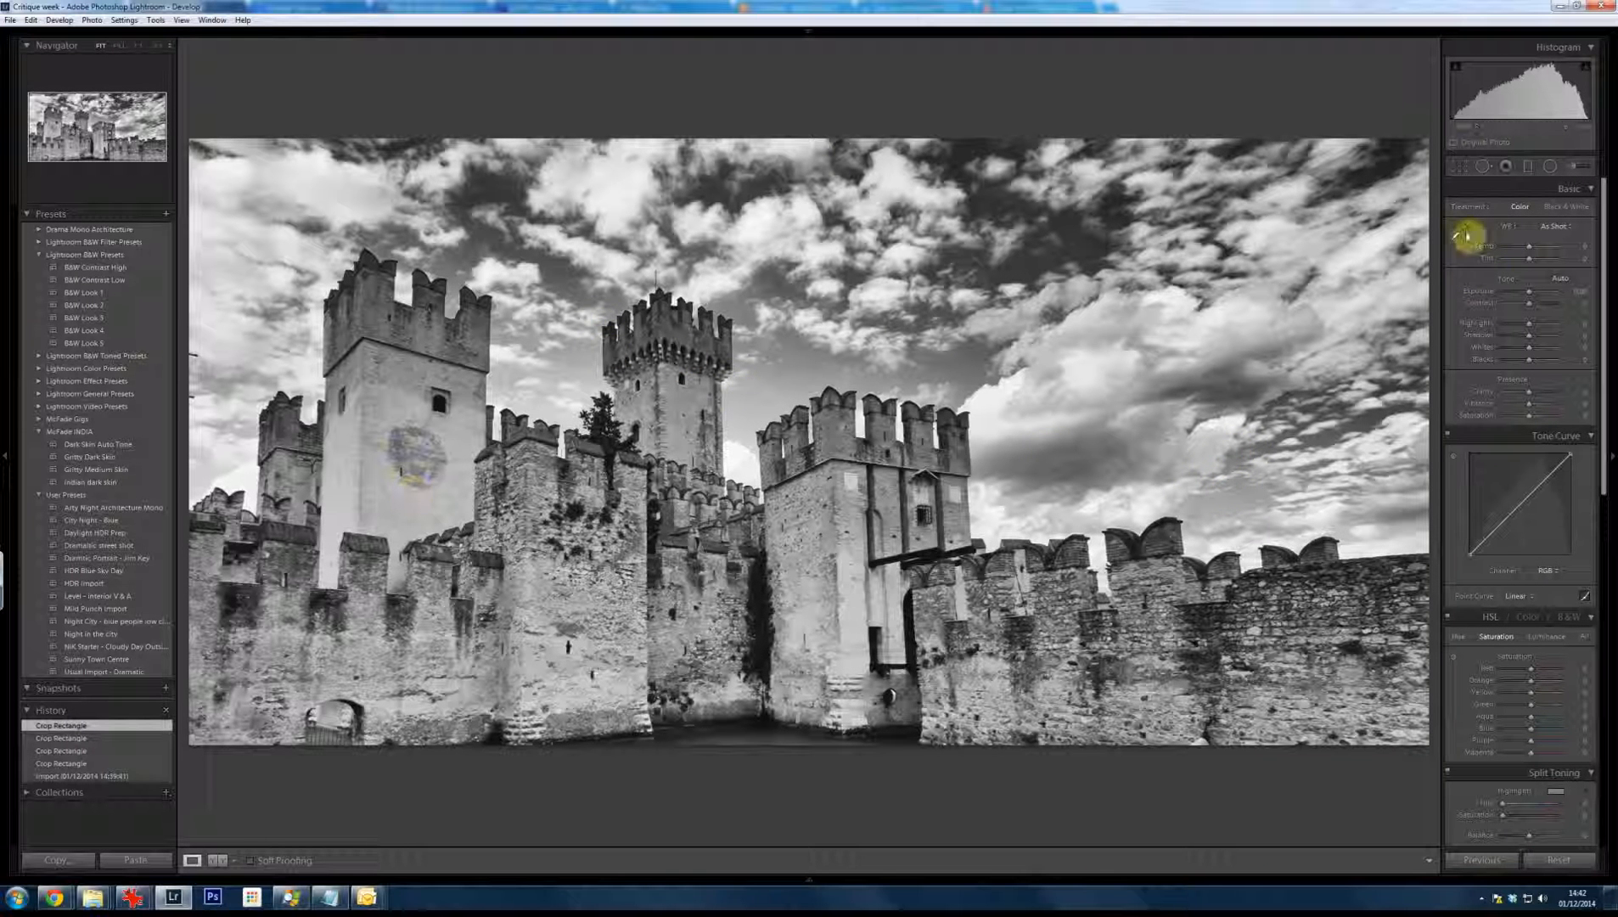
# Crop the right side of the castle photo to shorten the long stone wall
pyautogui.click(1460, 166)
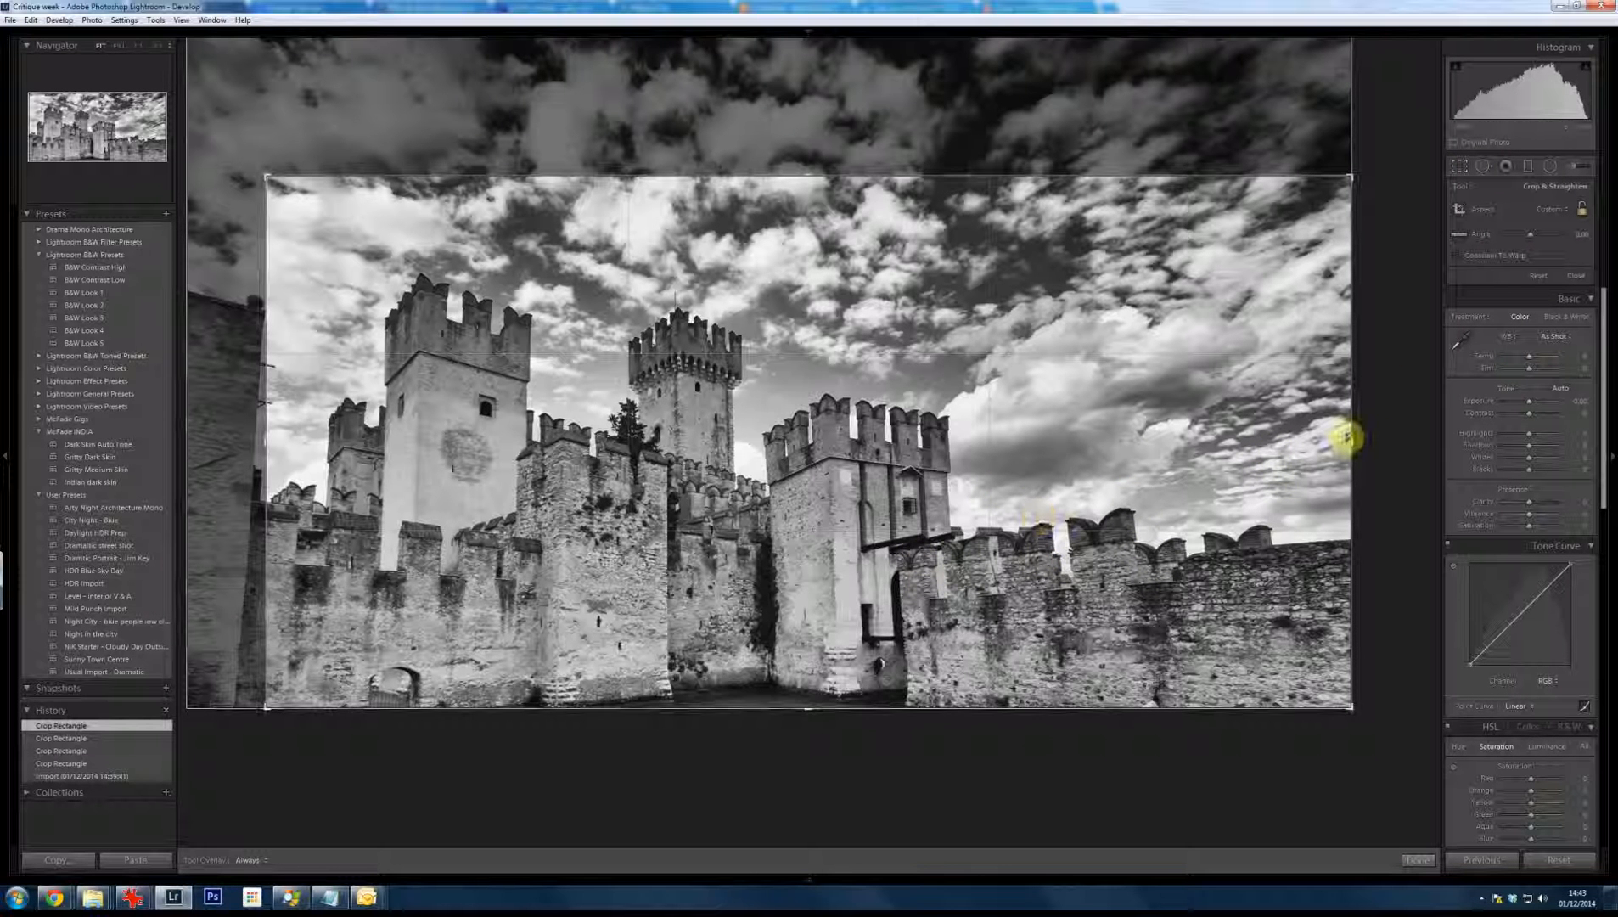
pyautogui.moveTo(1350, 439); pyautogui.dragTo(1274, 469)
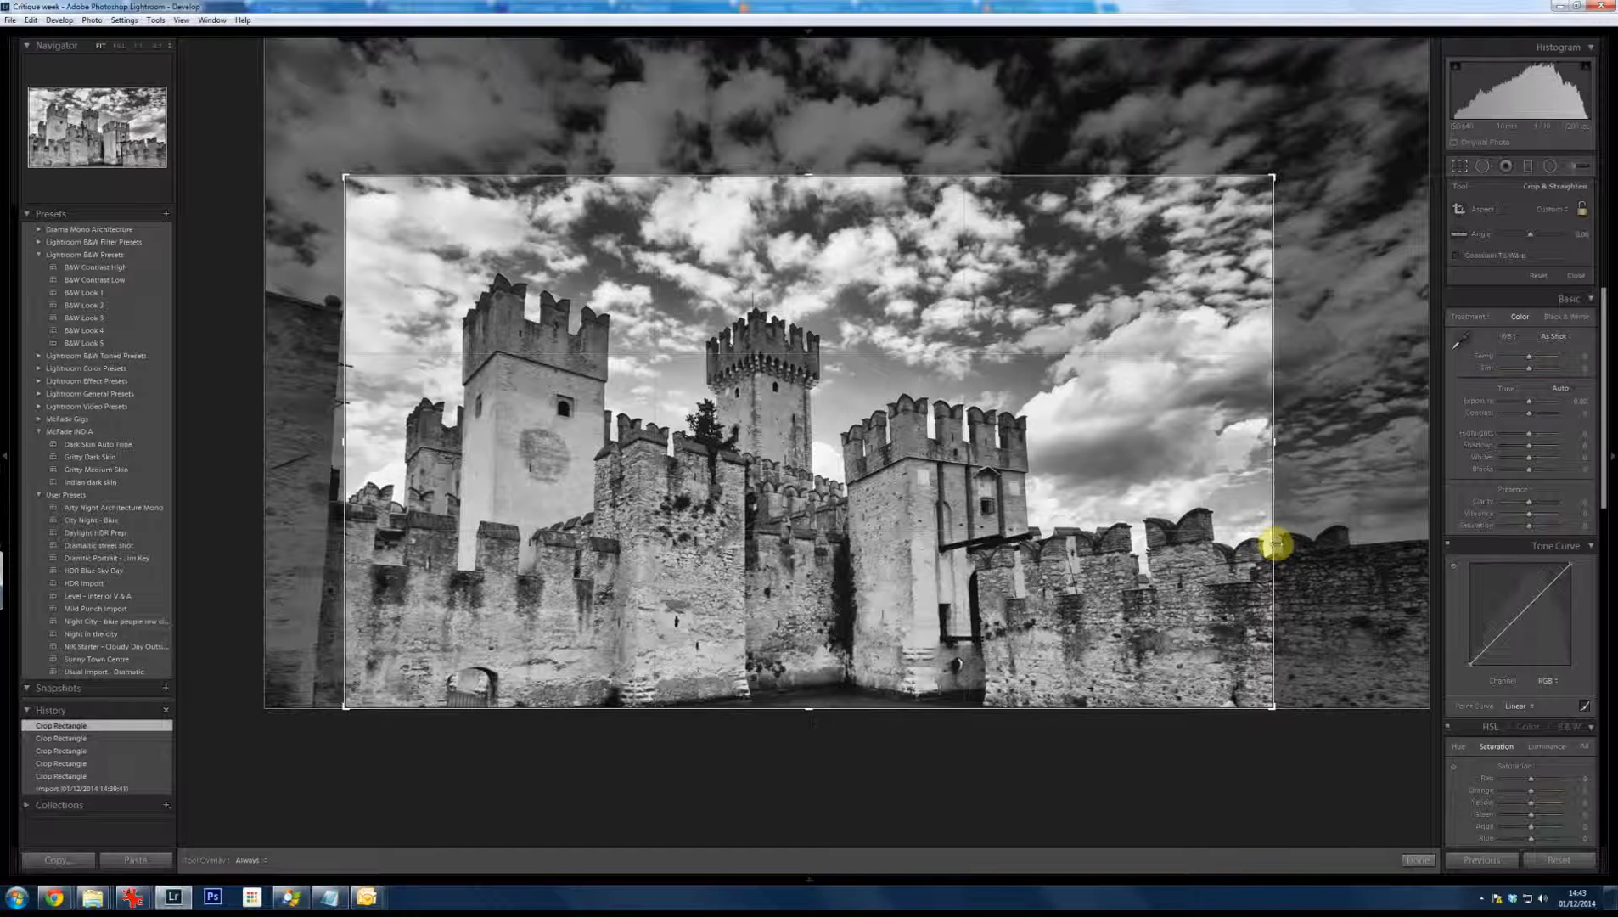
pyautogui.press('Return')
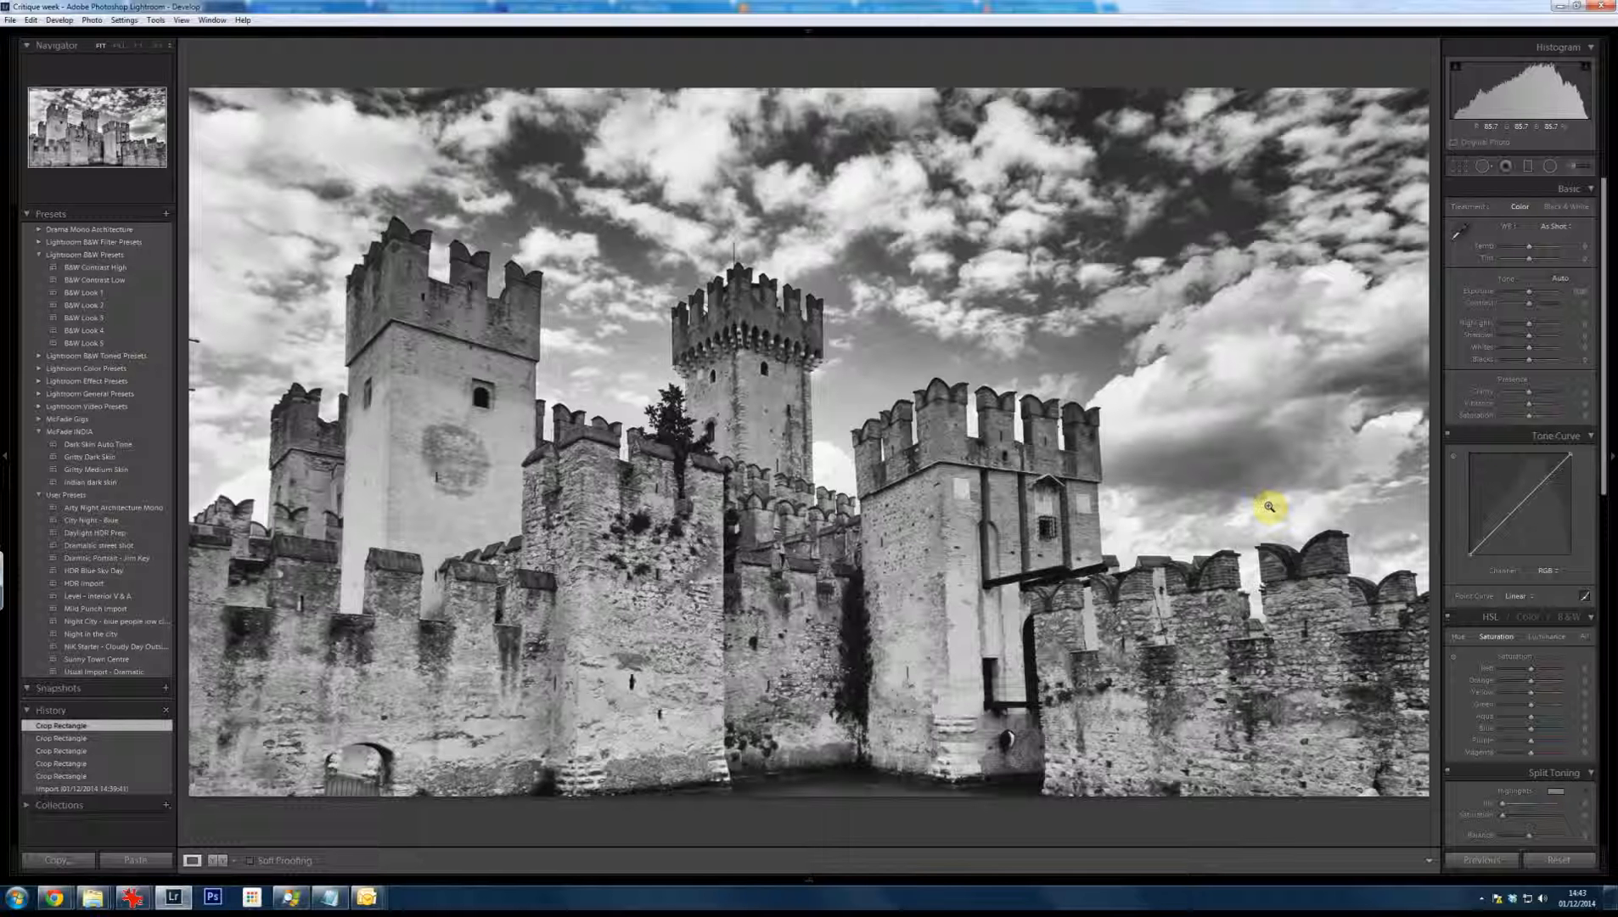
# Add a dark Highlight Priority post-crop vignette to the castle photo with midpoint 37 and a softer feather
pyautogui.moveTo(1604, 341); pyautogui.dragTo(1519, 714)
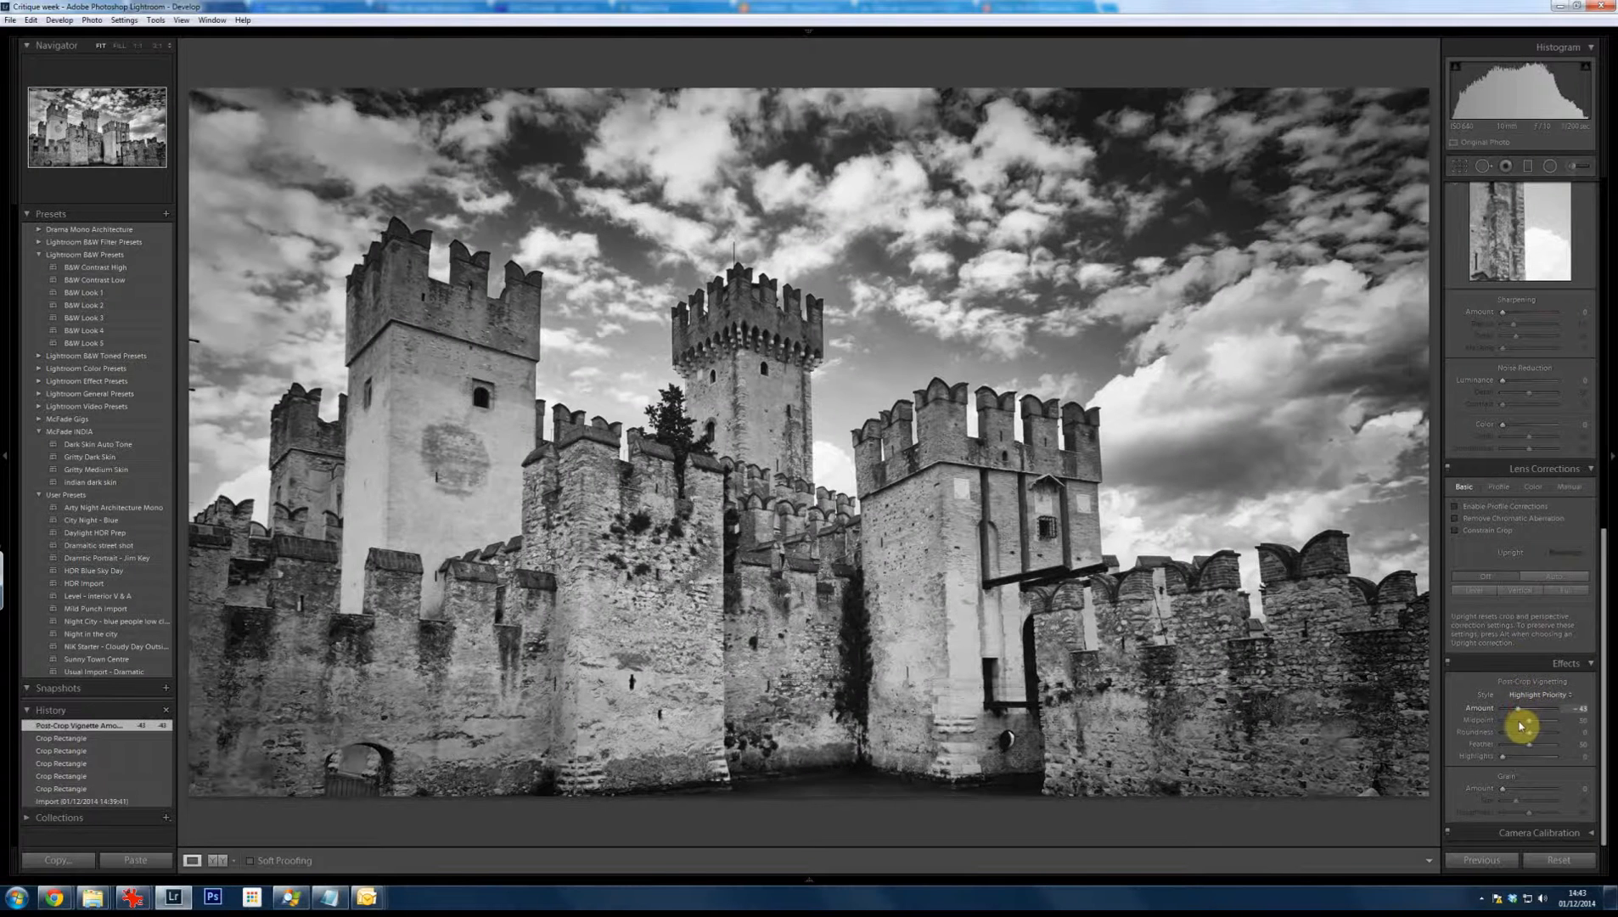
pyautogui.click(1522, 723)
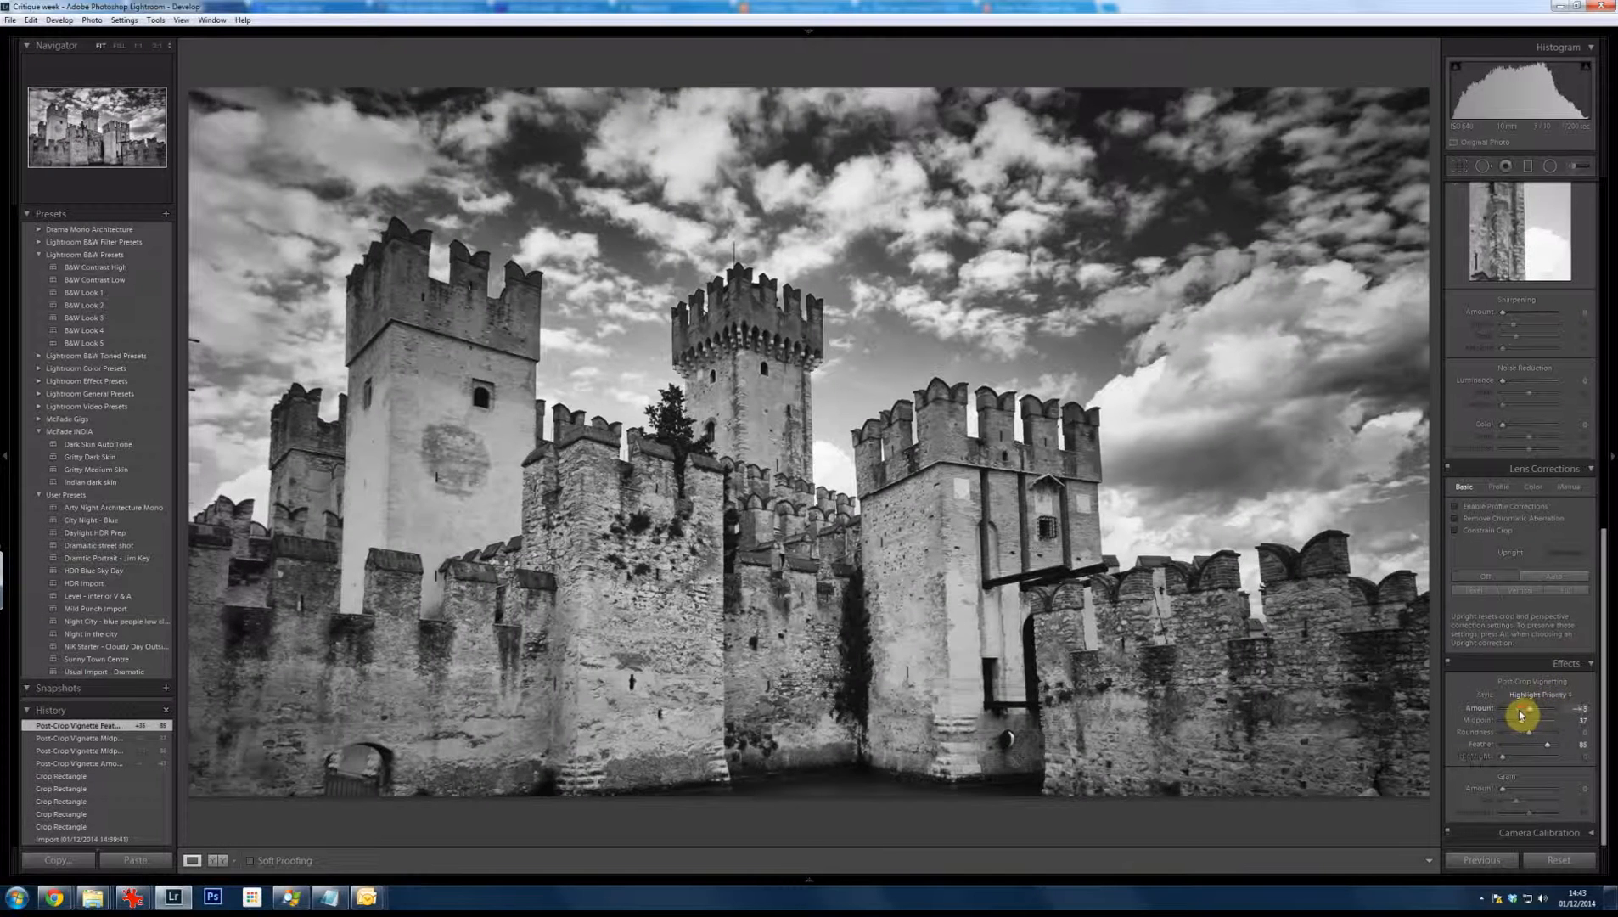
pyautogui.moveTo(1523, 713); pyautogui.dragTo(1525, 707)
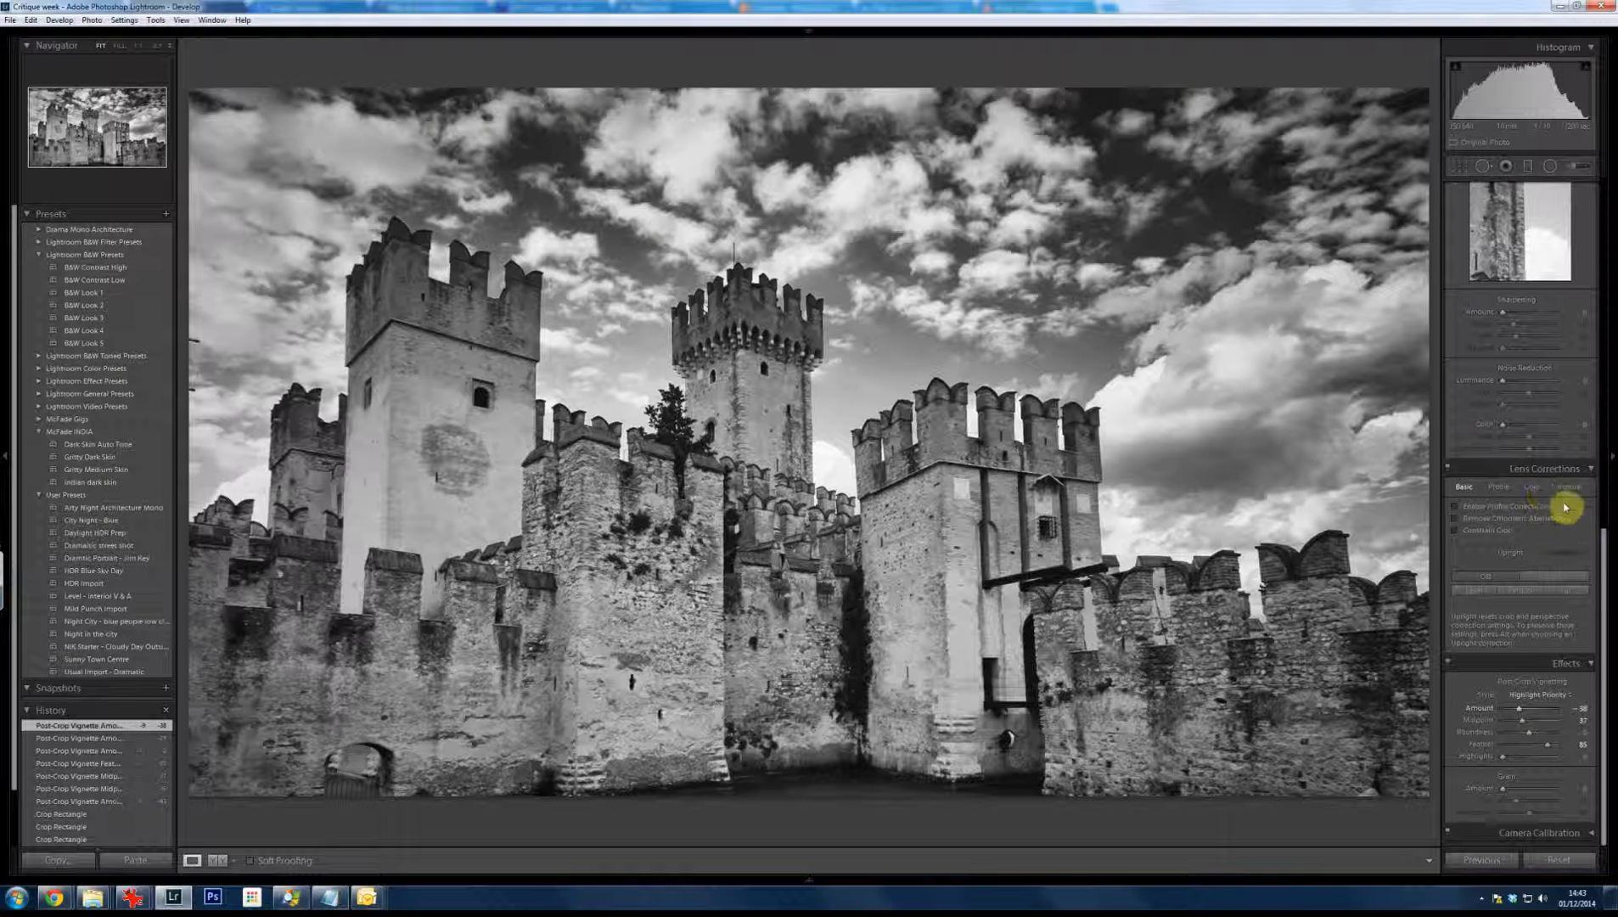
# Raise the castle photo's Whites to +33 and compare the before and after versions side by side
pyautogui.moveTo(1607, 553); pyautogui.dragTo(1611, 212)
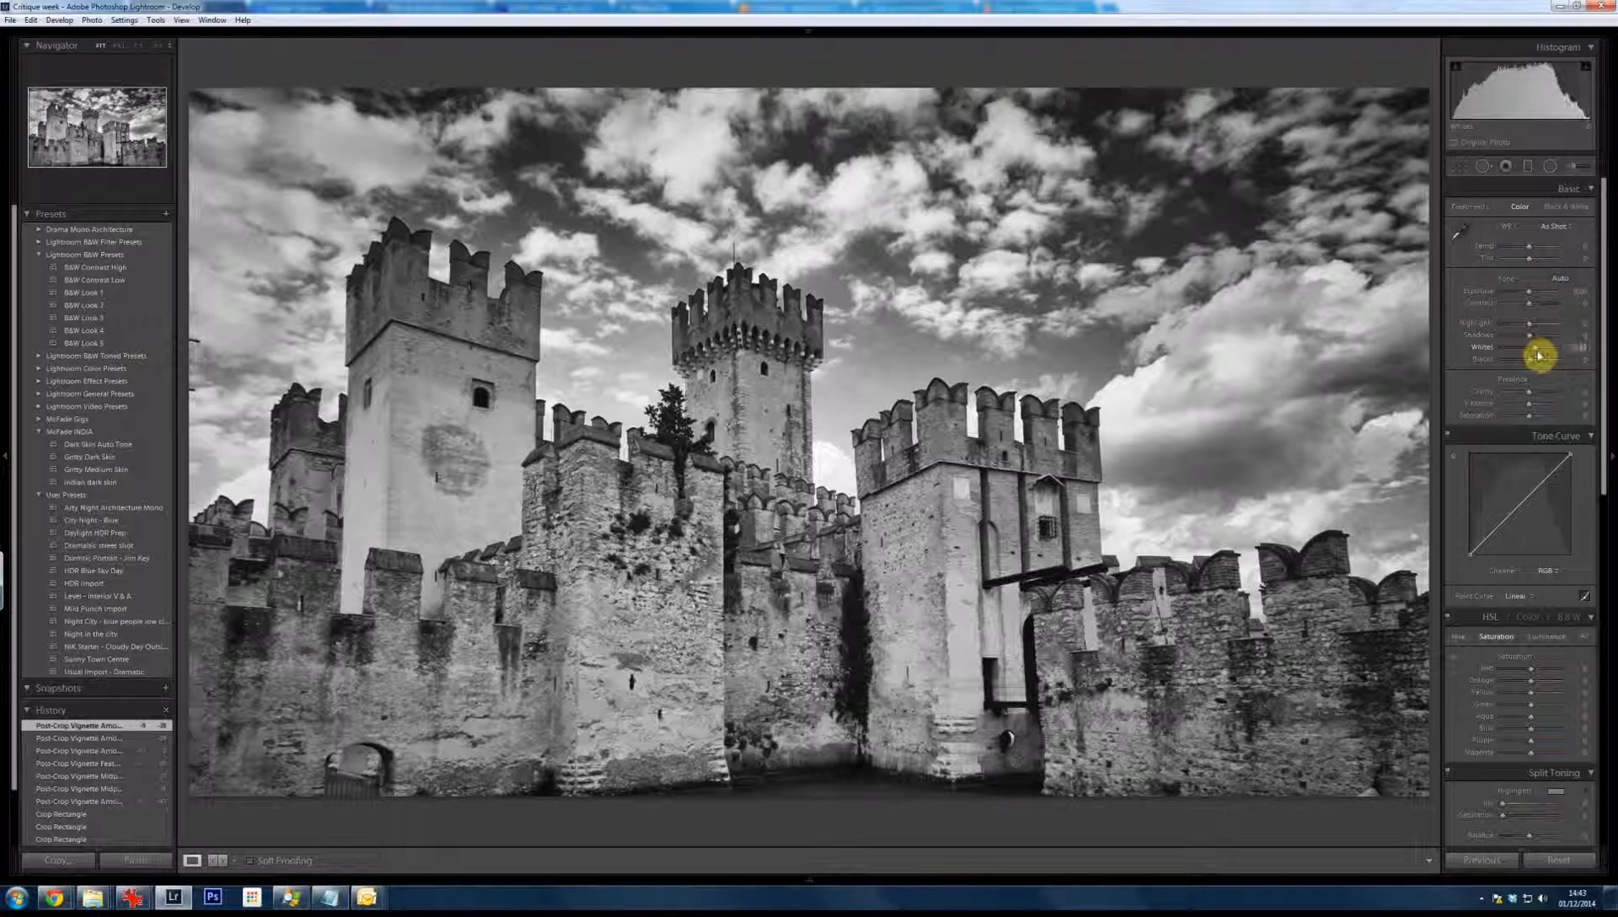
pyautogui.moveTo(1546, 75); pyautogui.dragTo(1563, 100)
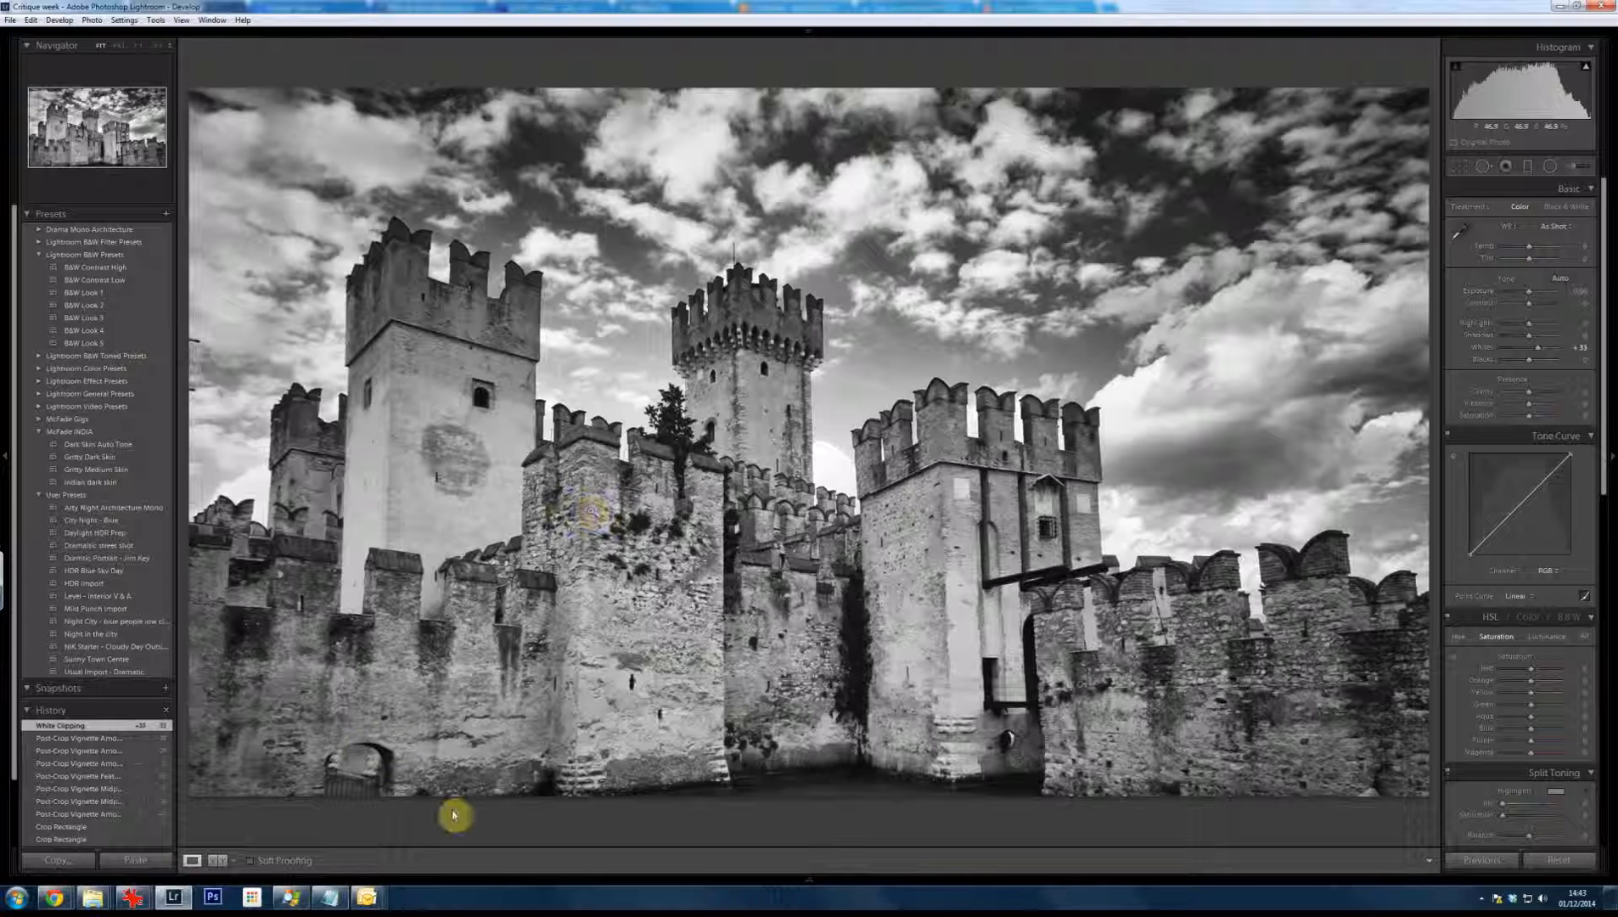
pyautogui.click(218, 860)
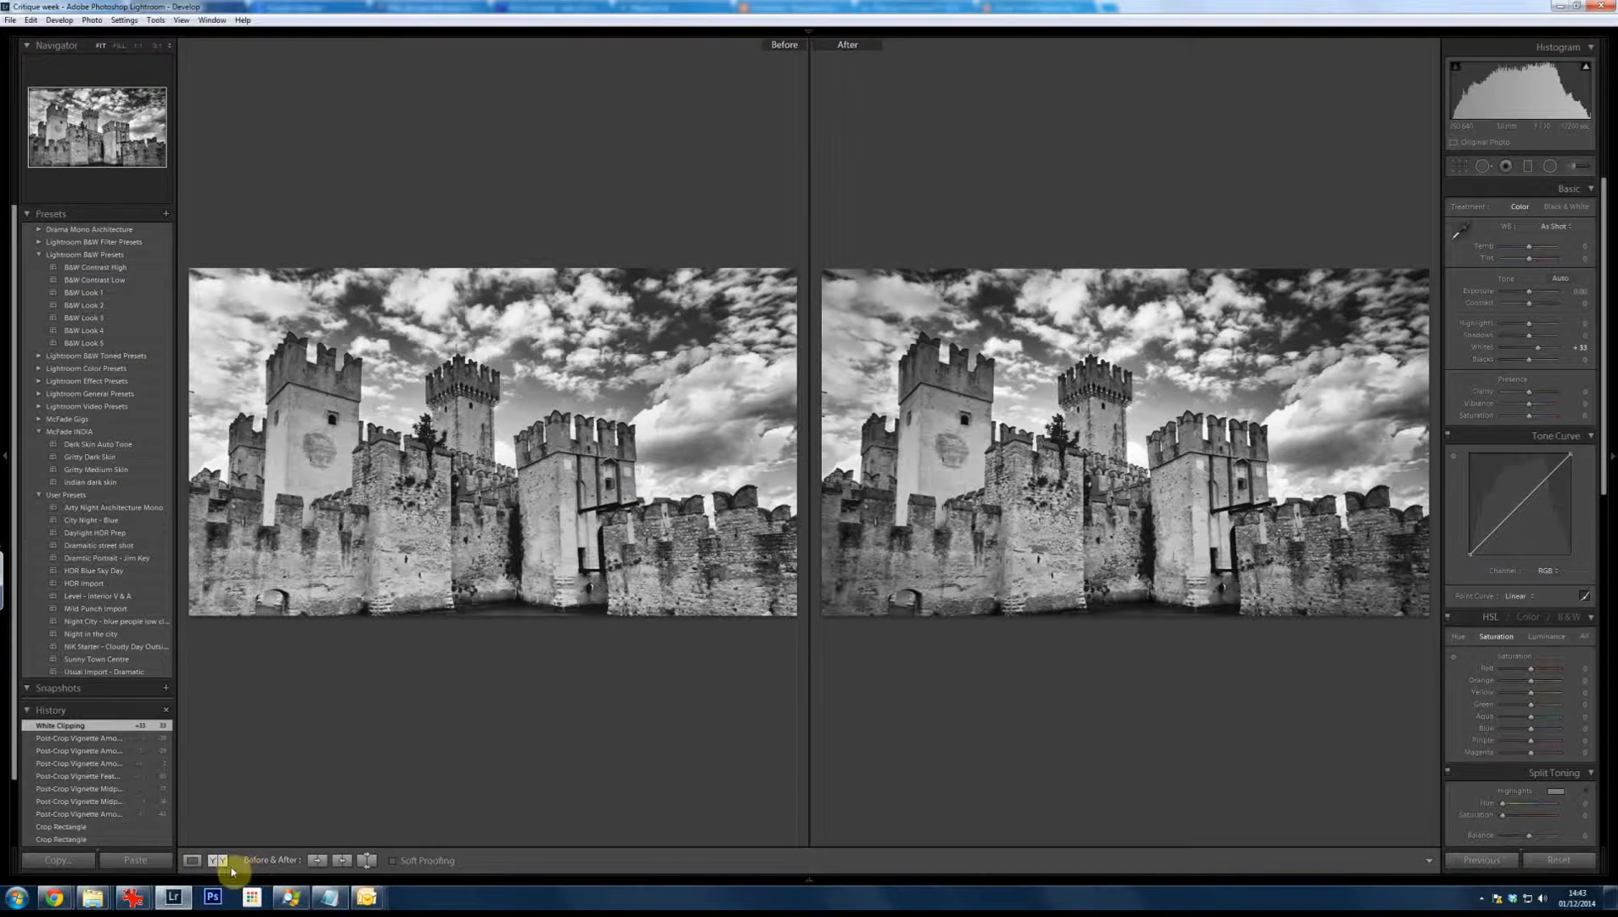
pyautogui.click(192, 861)
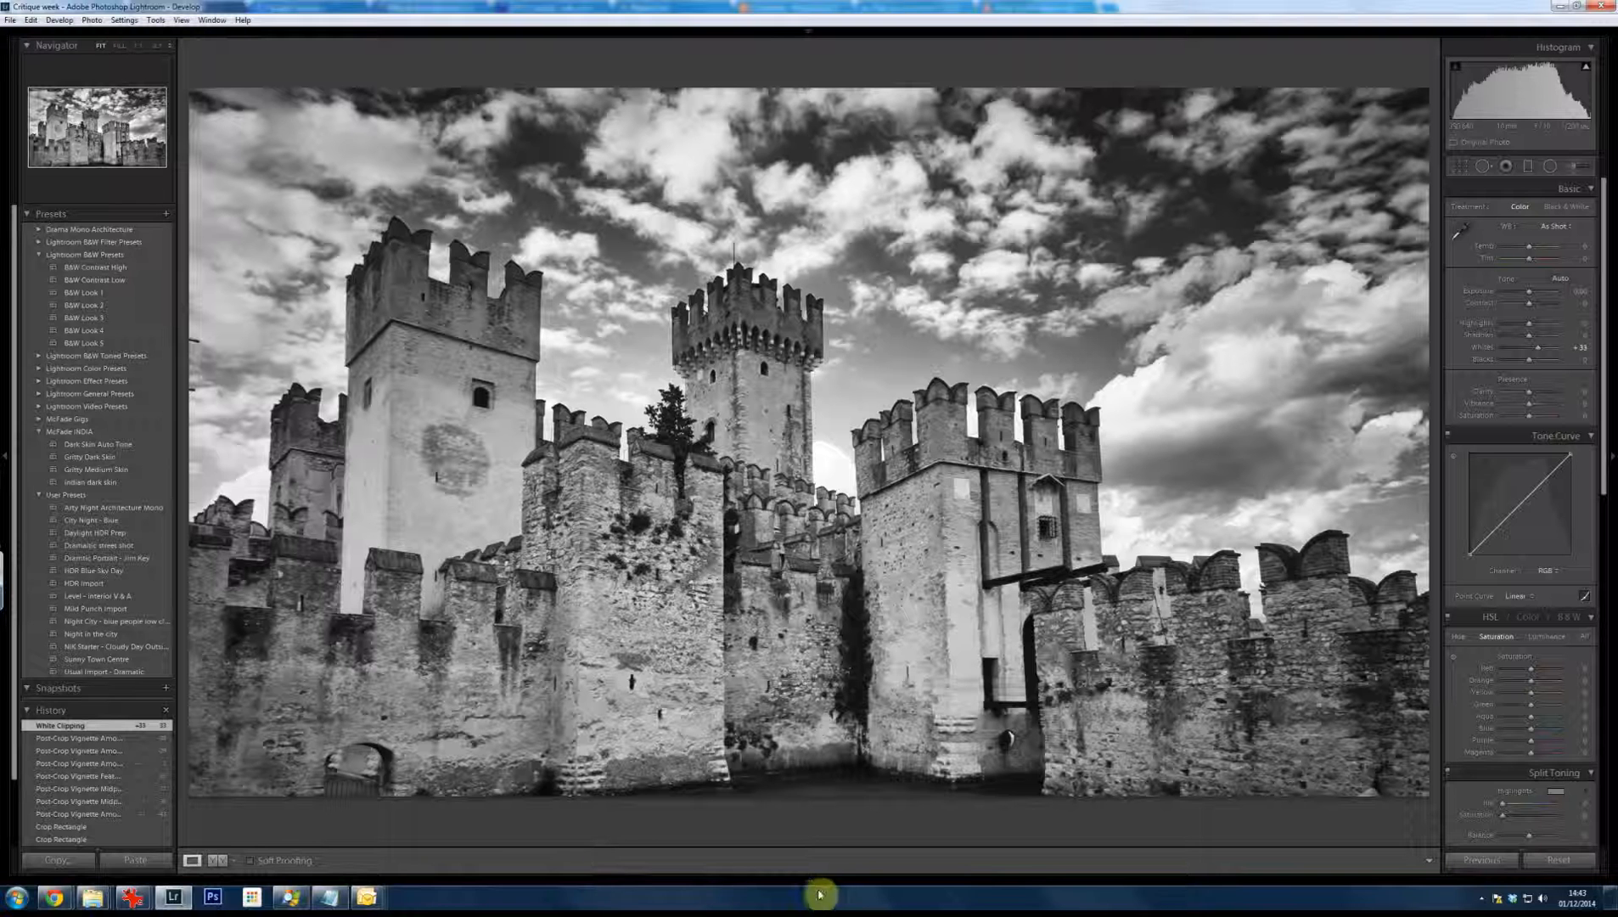
# Create a virtual copy of the castle photo, reset it to the uncropped original, and compare it with the edited version
pyautogui.click(807, 883)
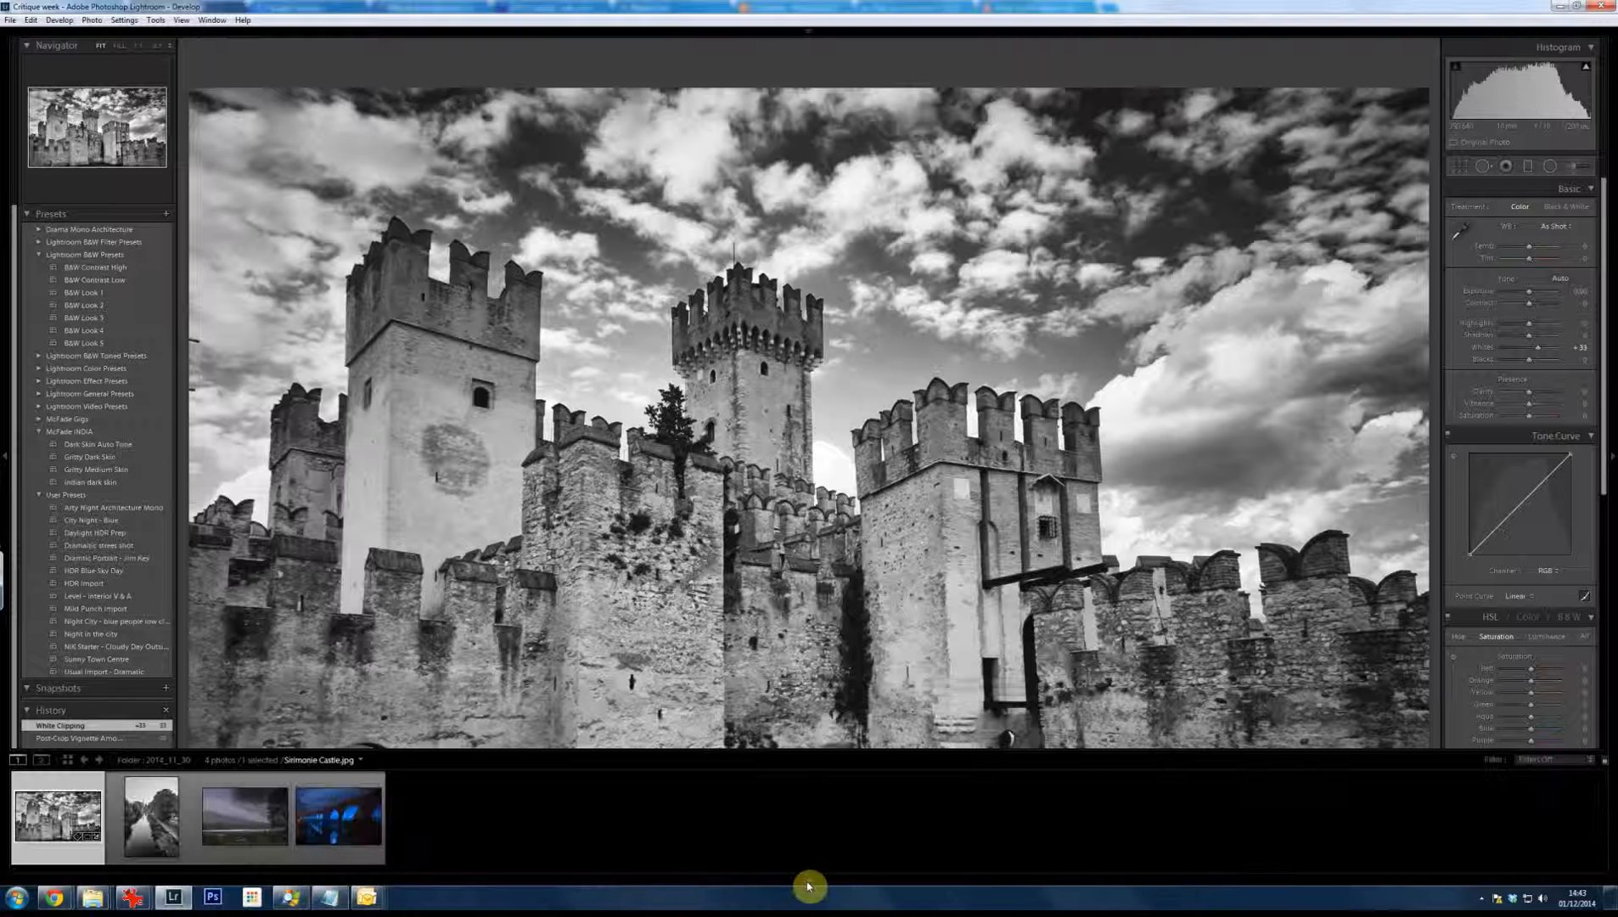
pyautogui.click(53, 824)
pyautogui.rightClick(51, 817)
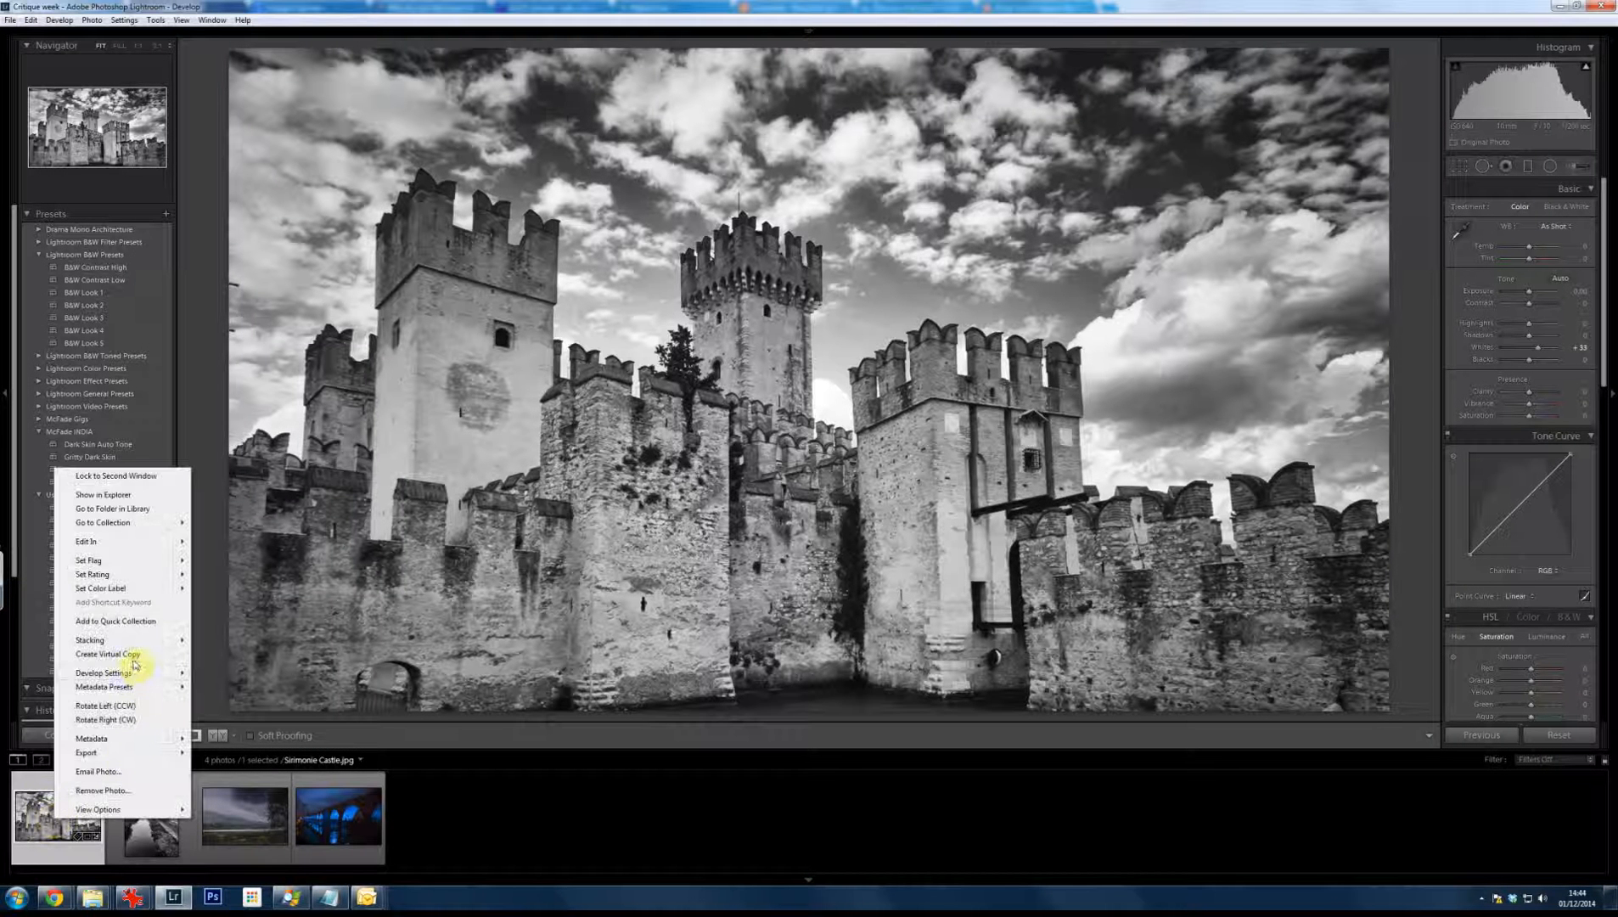
pyautogui.click(106, 654)
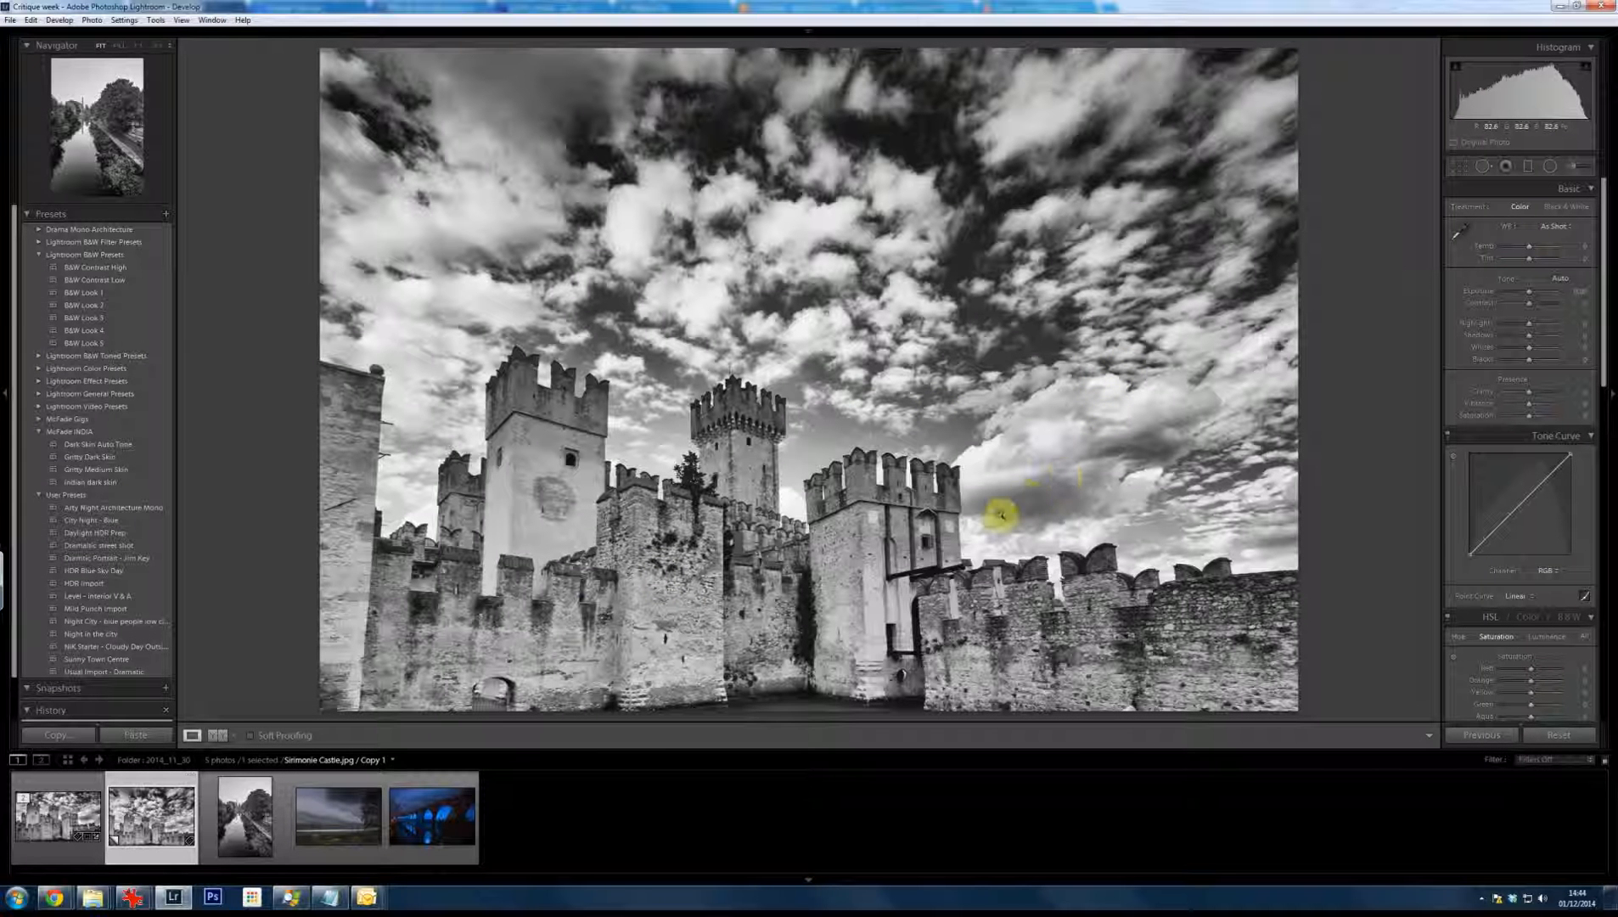
pyautogui.click(67, 838)
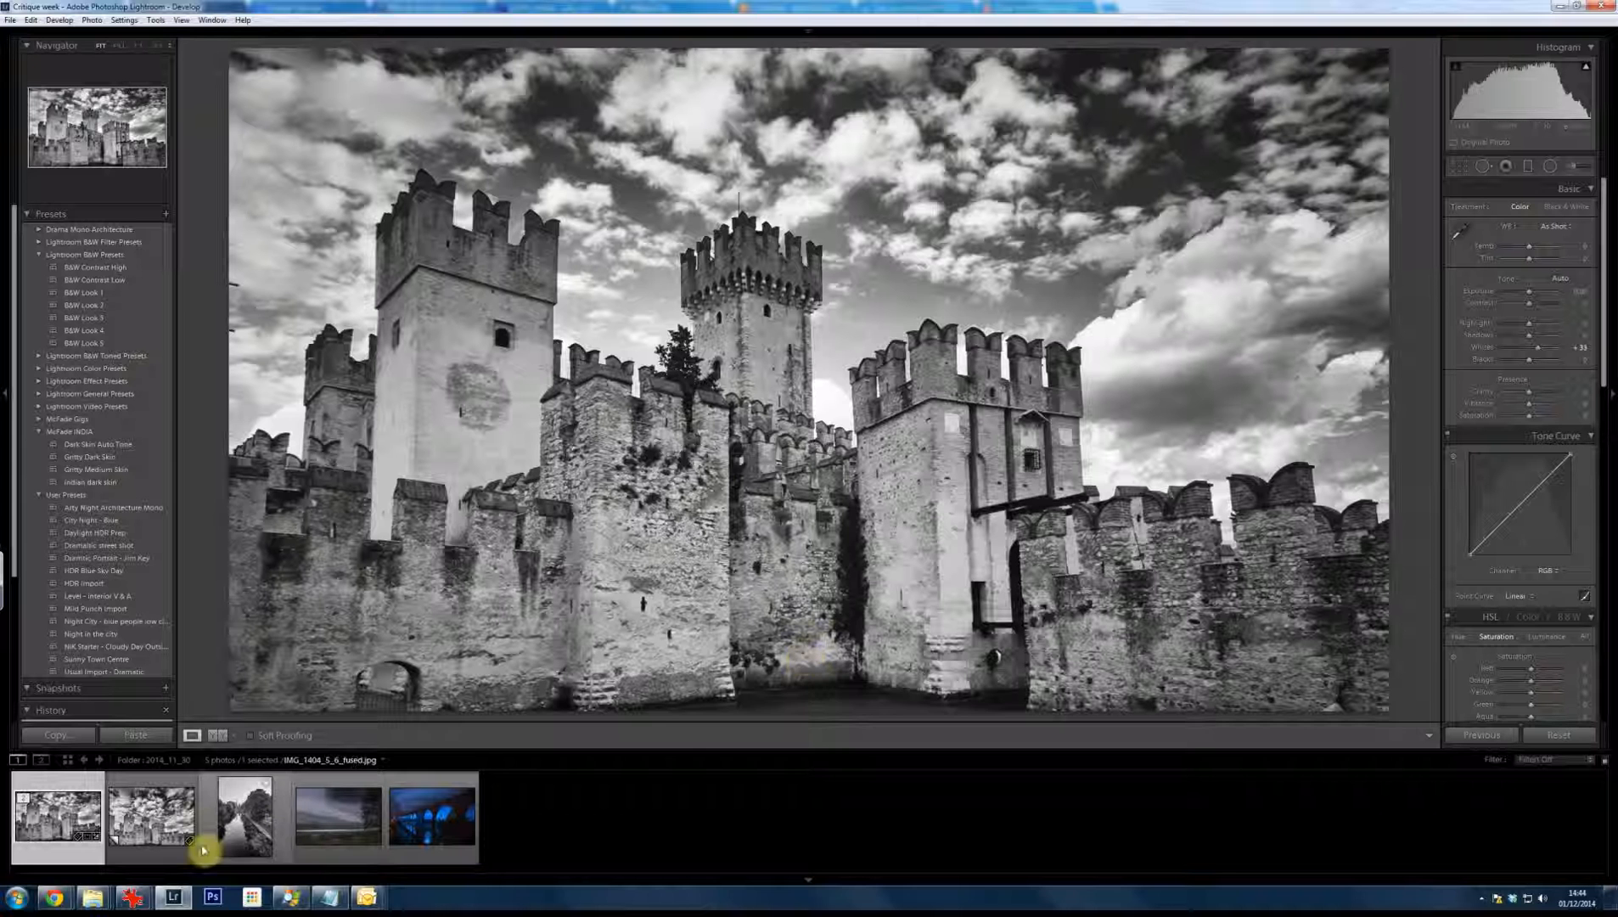
# Open the canal photo with the filmstrip hidden and inspect its plain sky up close
pyautogui.click(285, 847)
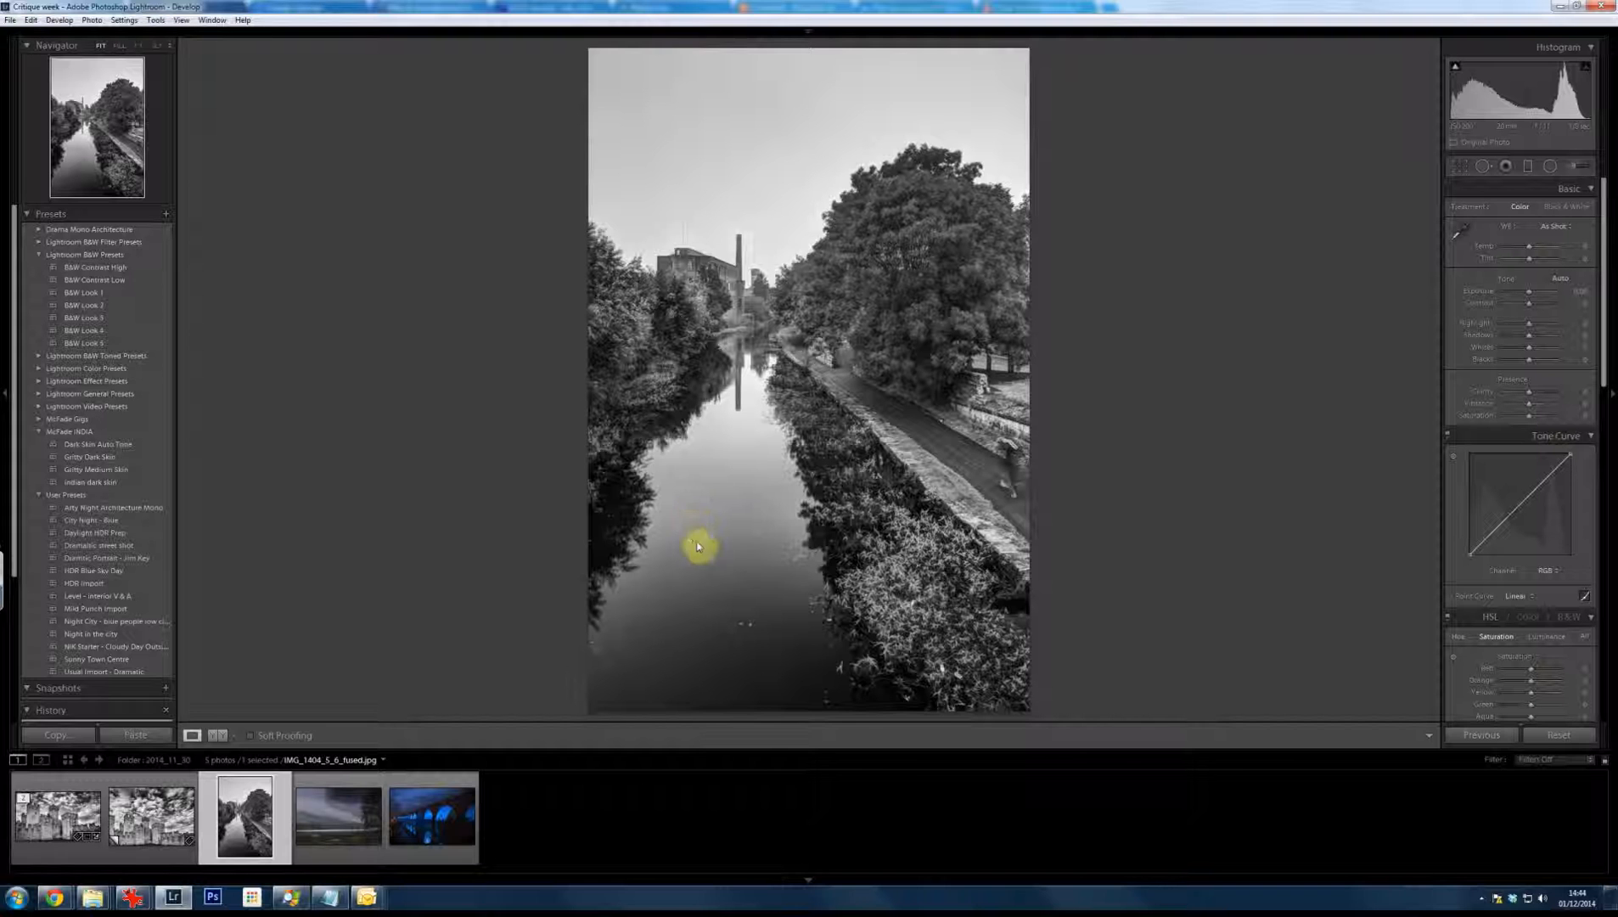
pyautogui.press('F6')
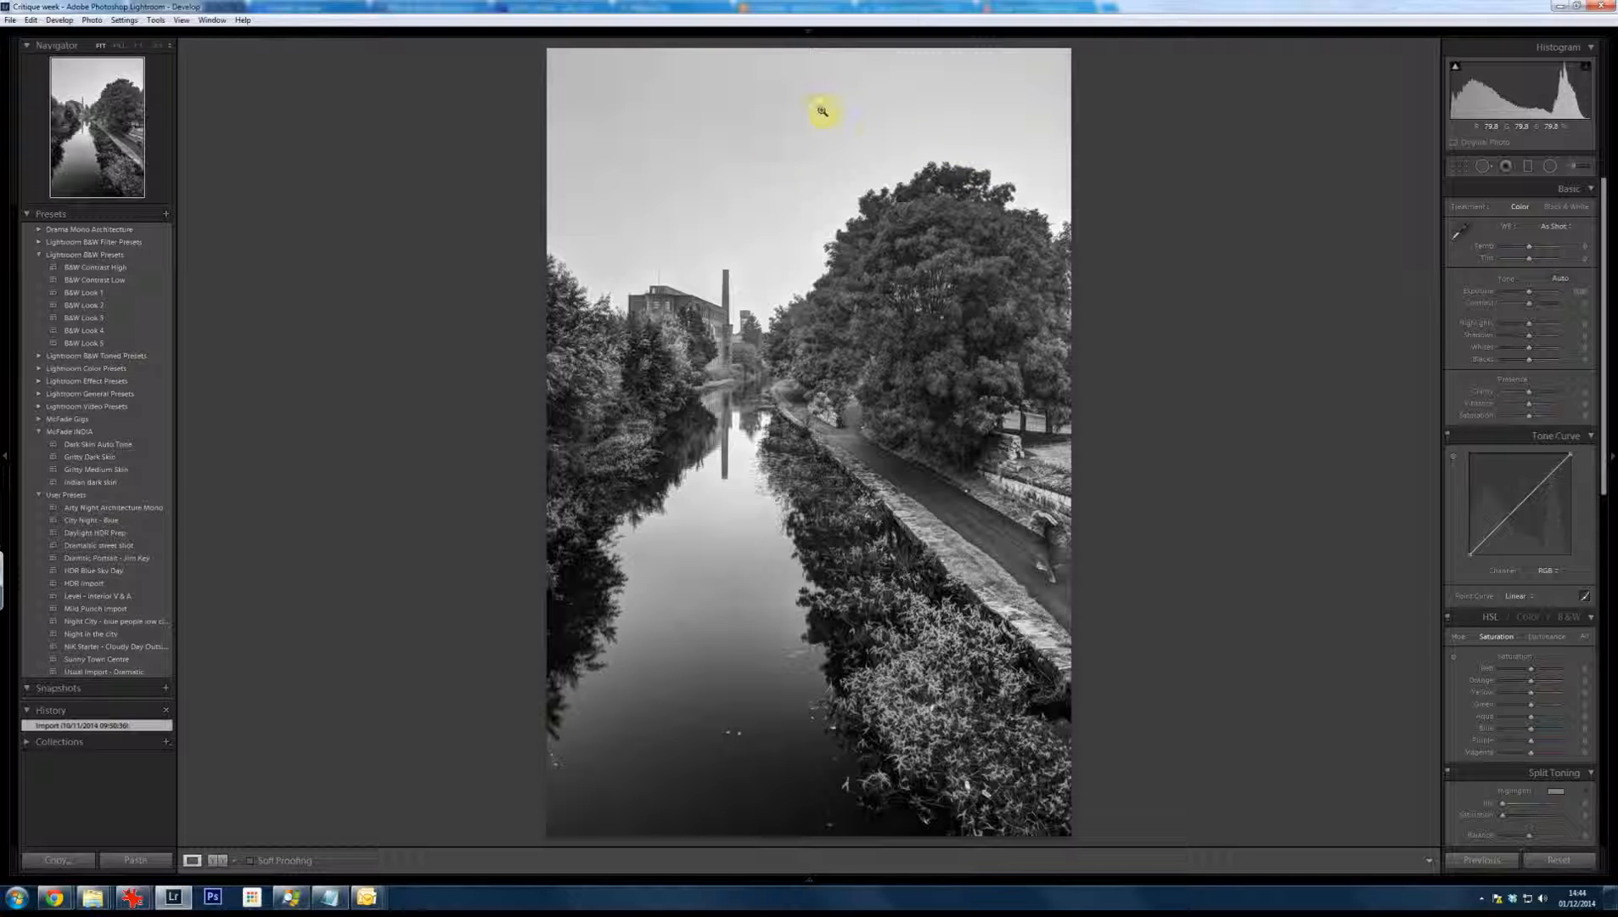
pyautogui.click(605, 81)
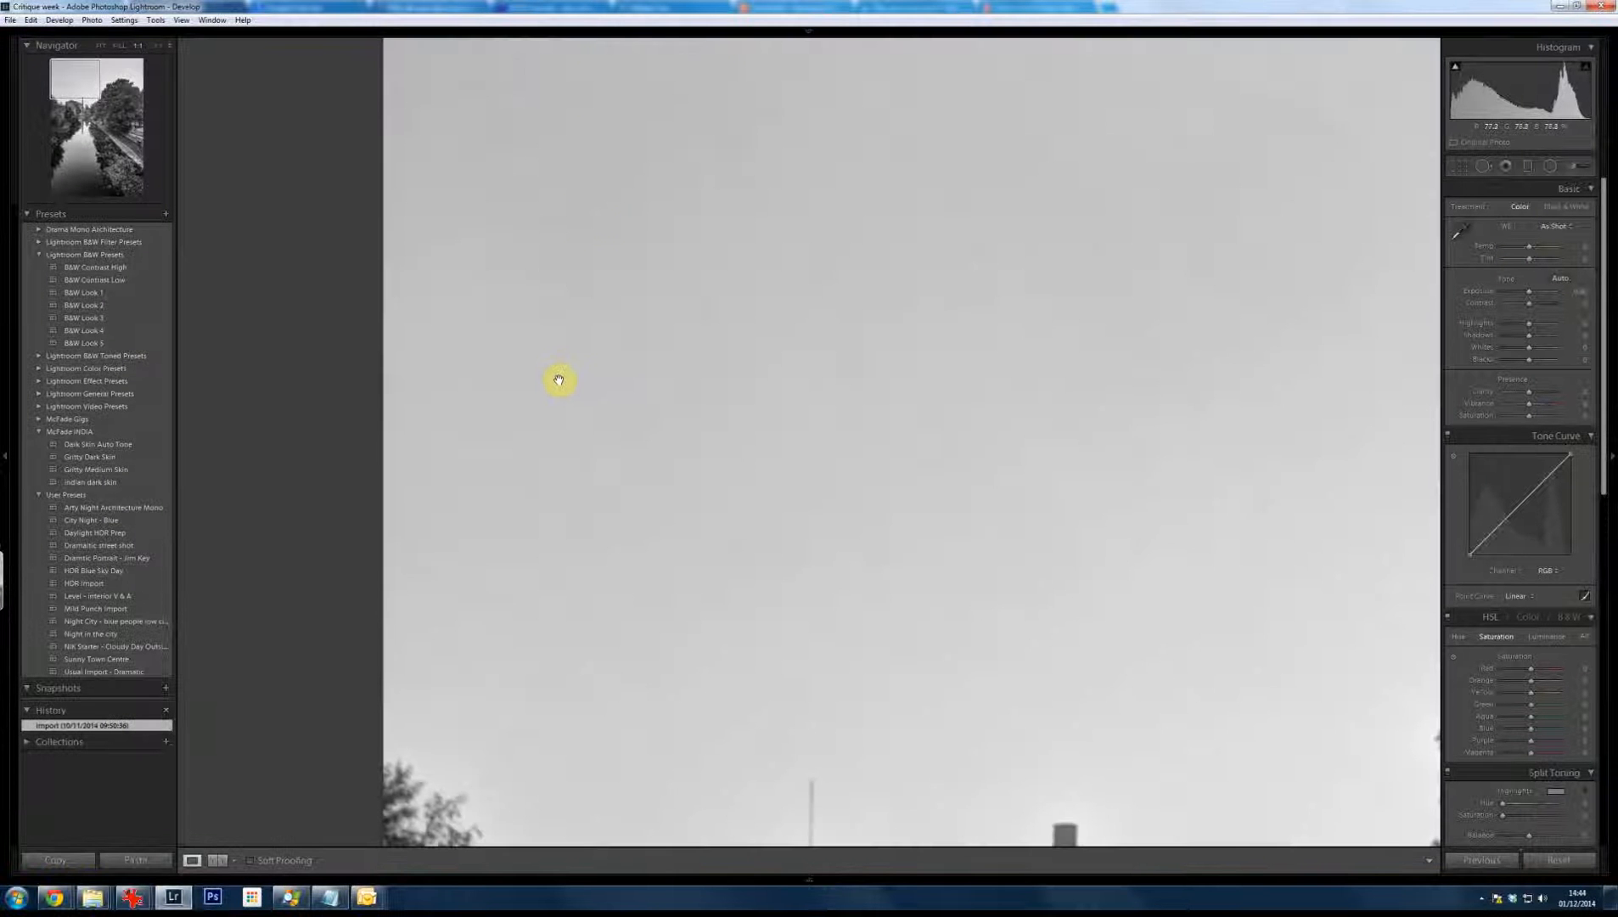
pyautogui.moveTo(729, 263); pyautogui.dragTo(695, 326)
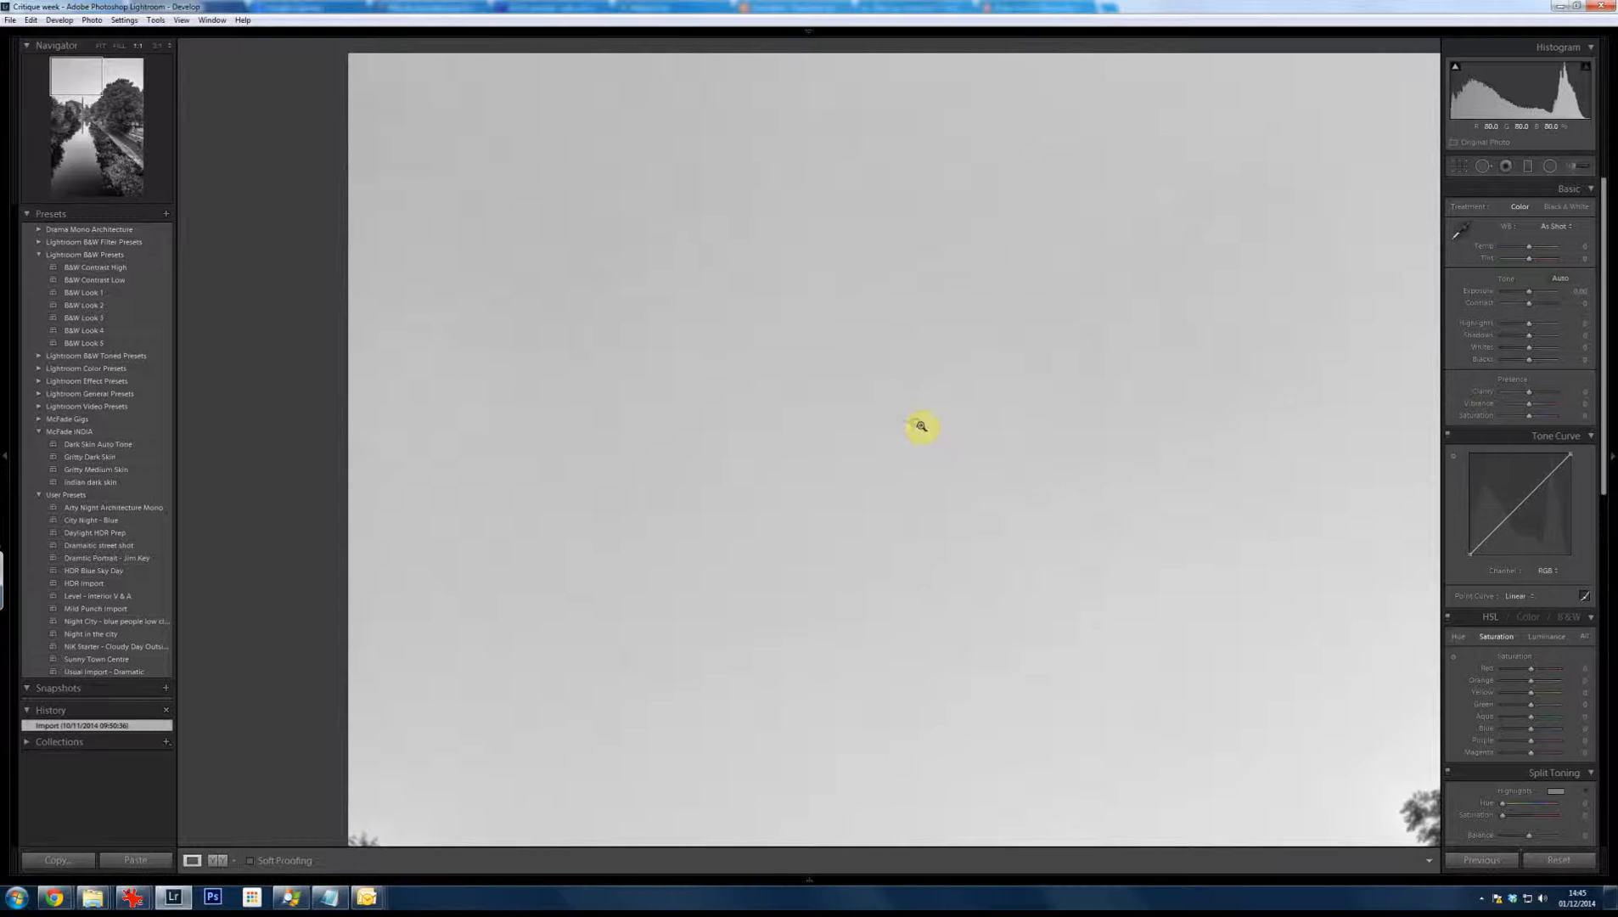
pyautogui.click(897, 324)
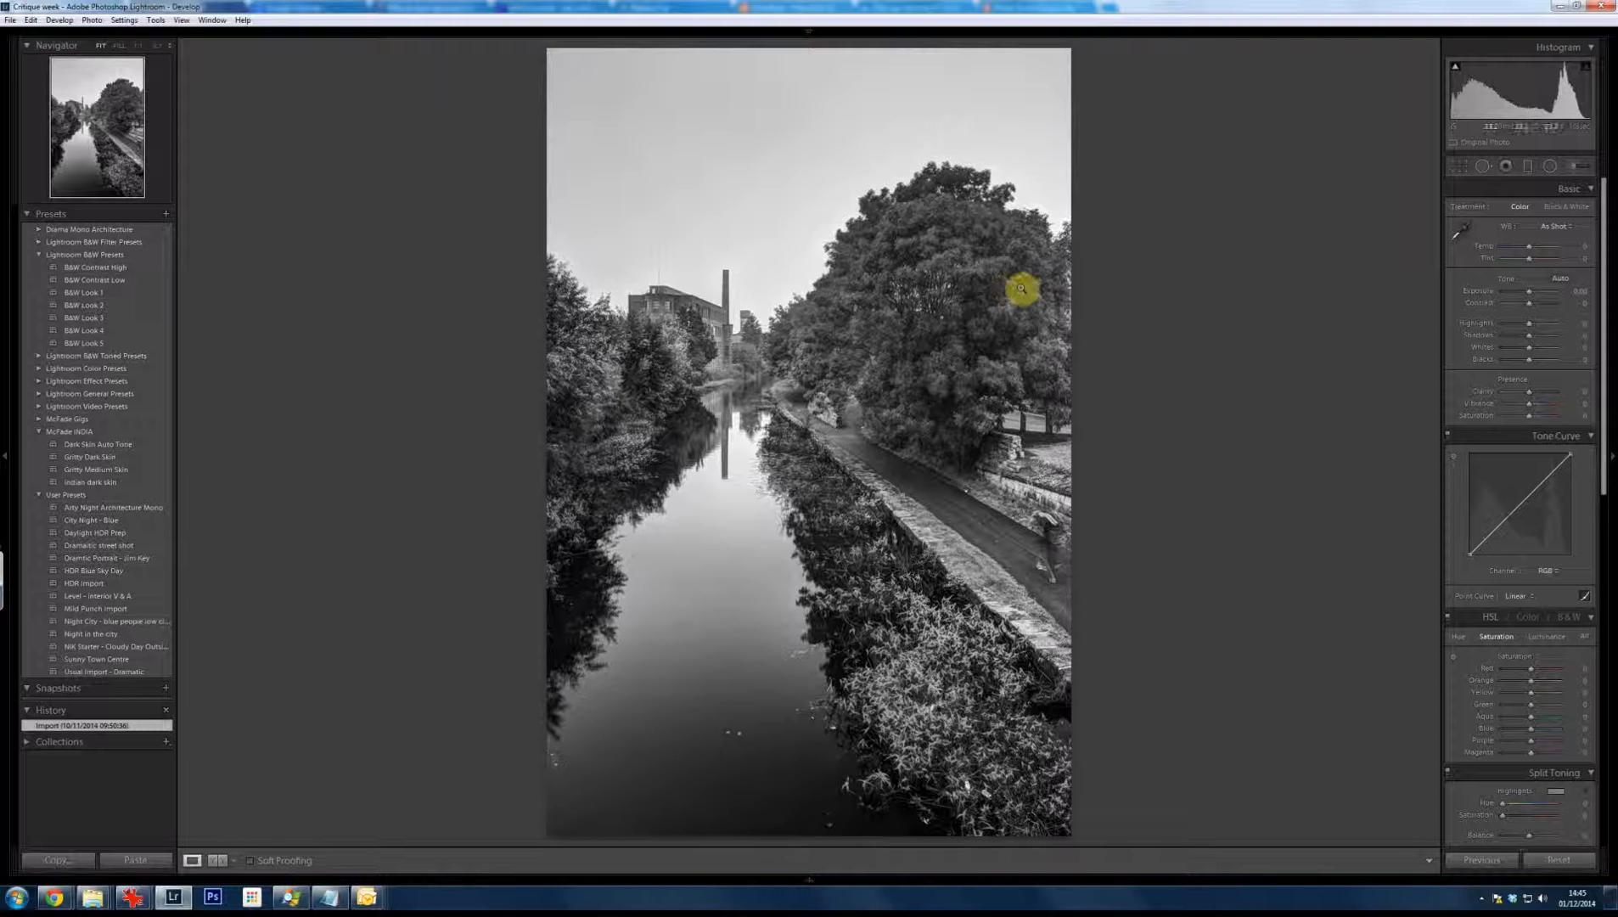
# Crop the canal photo to remove much of the plain sky at the top, keeping the trees at both sides
pyautogui.click(1463, 170)
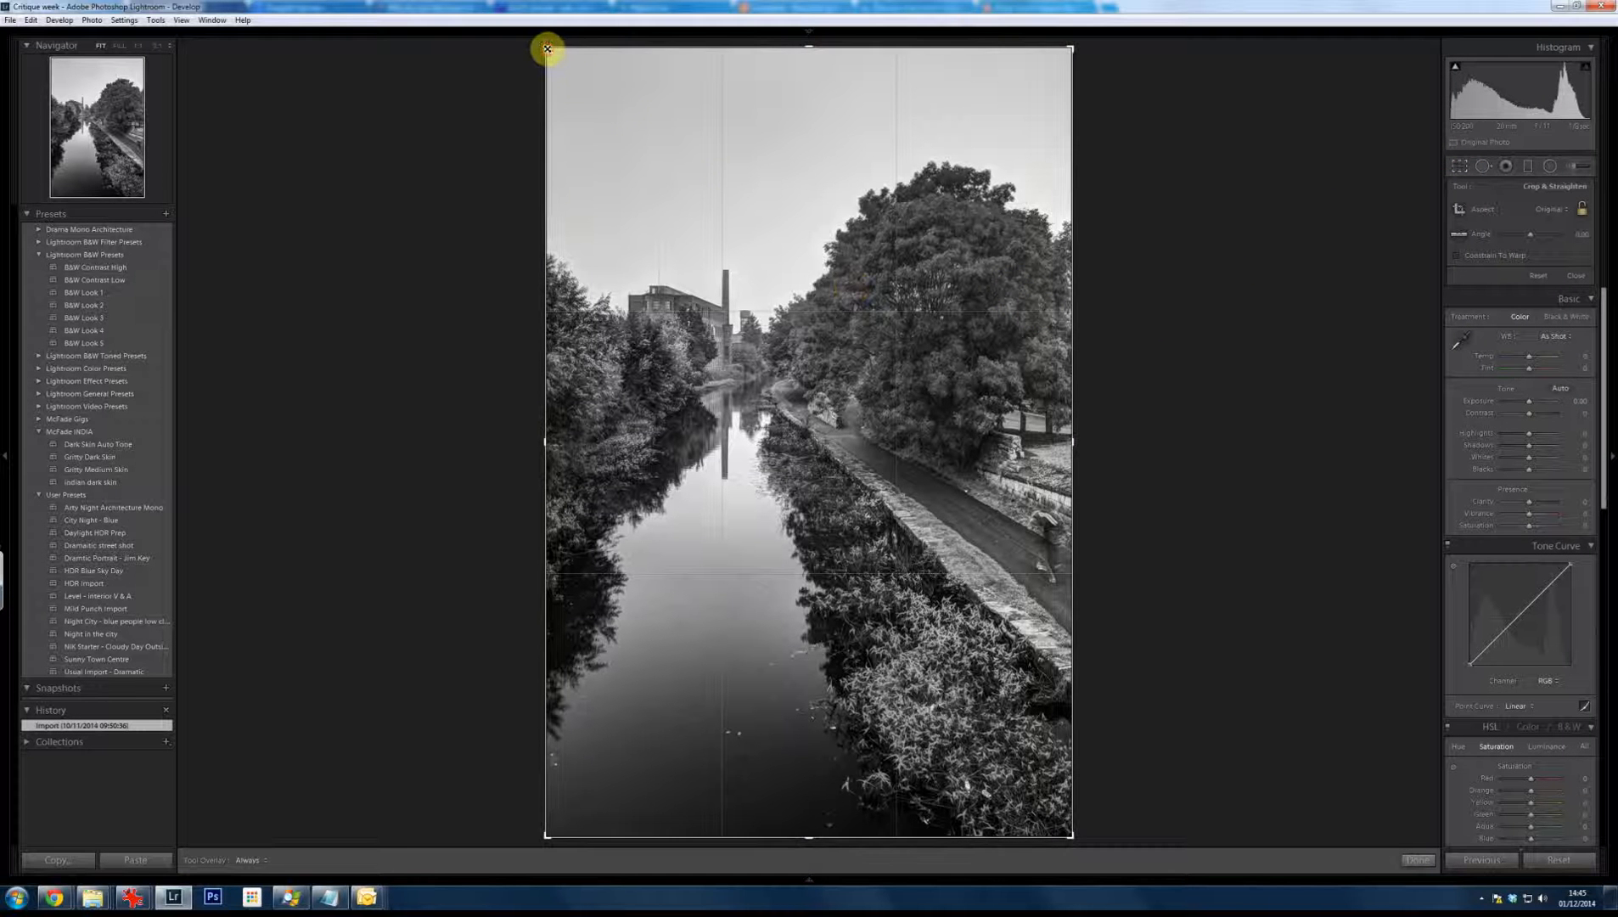
pyautogui.moveTo(551, 68); pyautogui.dragTo(553, 98)
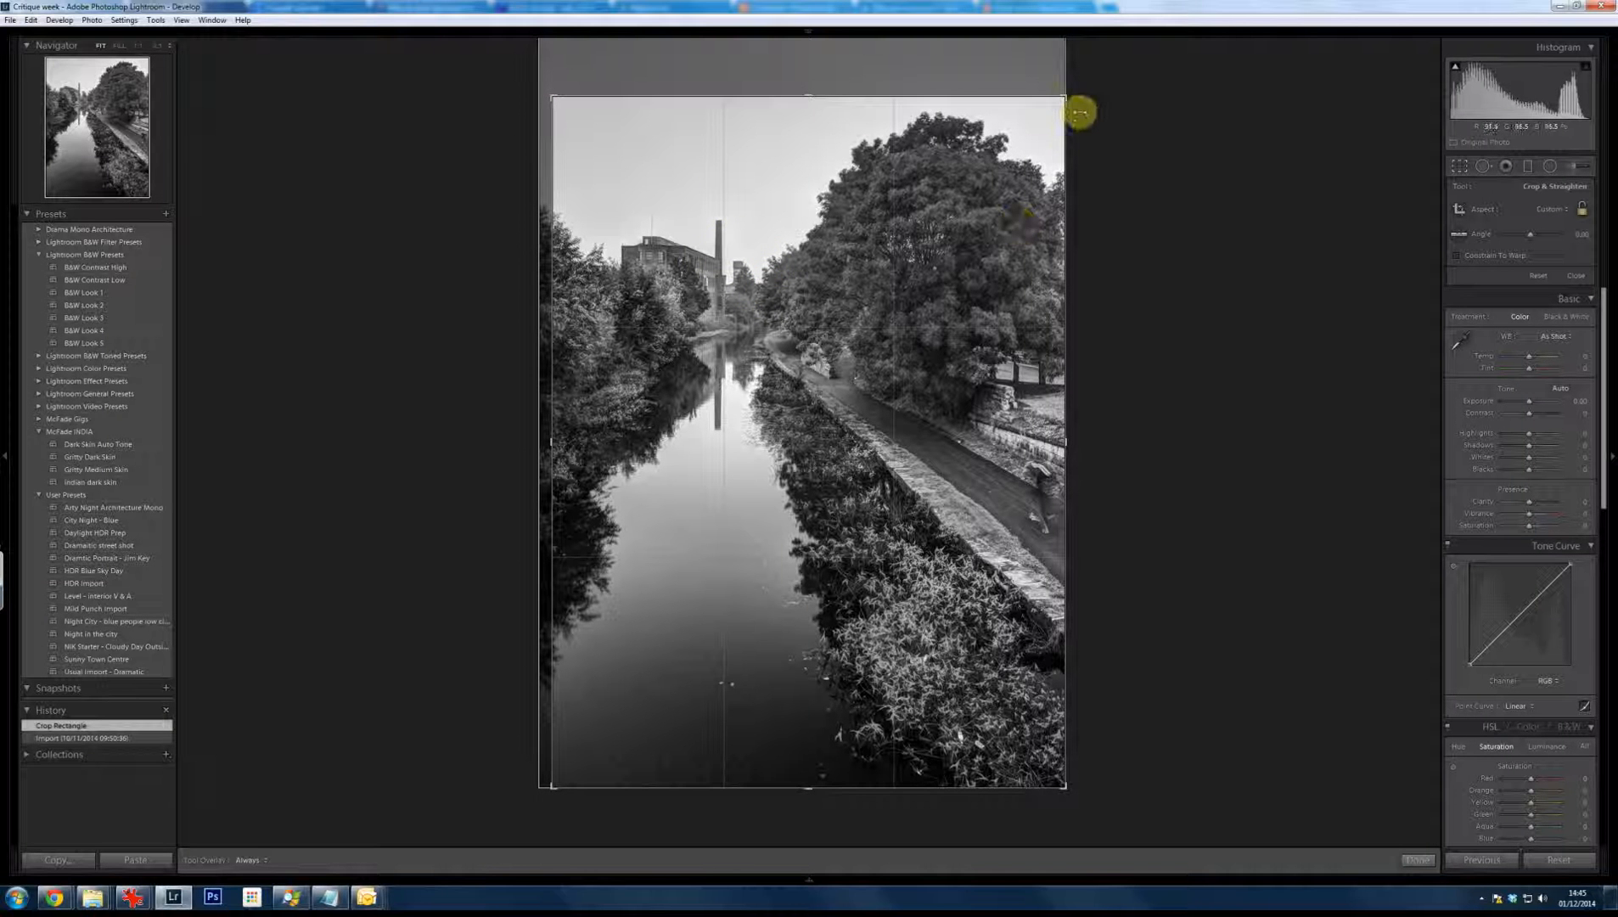
pyautogui.moveTo(1055, 103); pyautogui.dragTo(1066, 108)
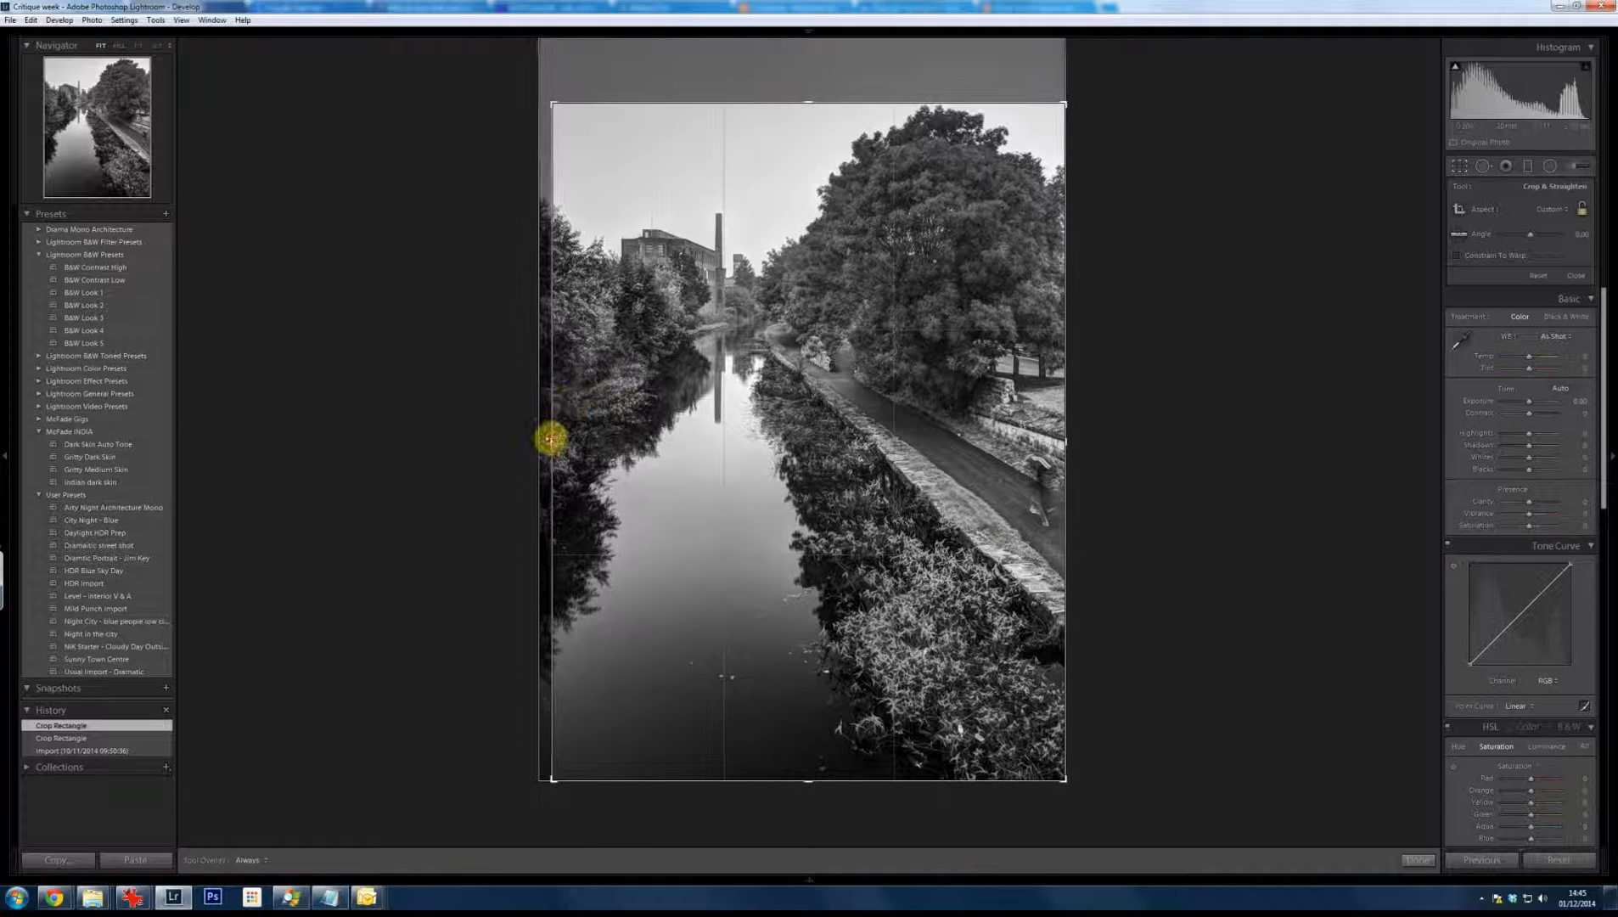
pyautogui.moveTo(551, 441); pyautogui.dragTo(528, 423)
pyautogui.press('Return')
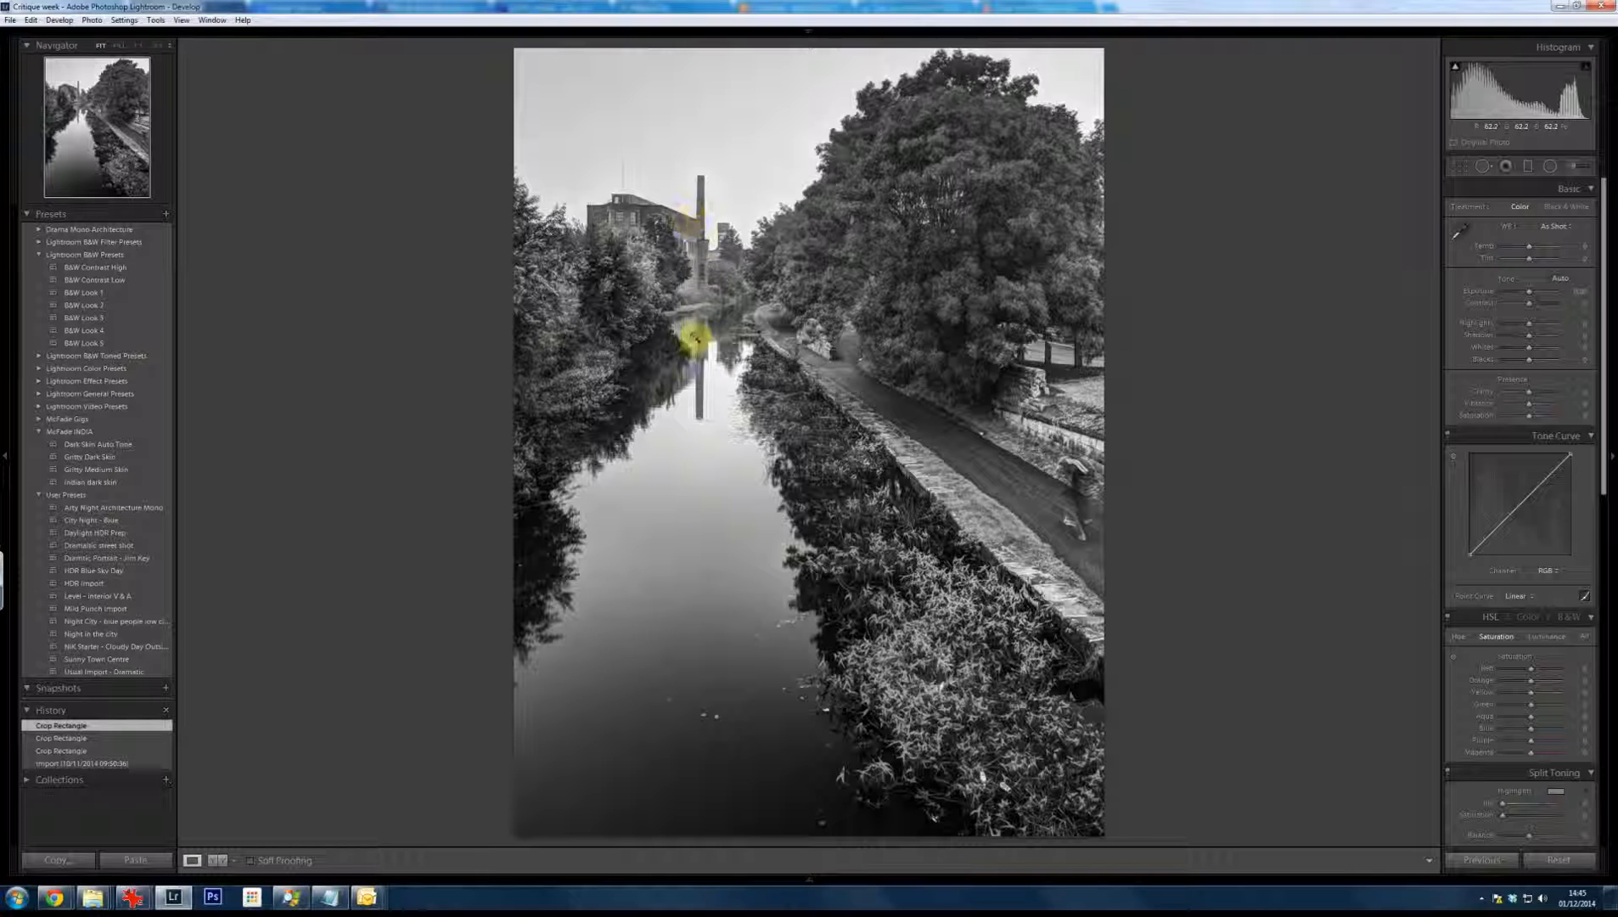
# Try heavy sharpening on the canal photo with Amount 64 and Detail 96, checking its effect on the sky and mill
pyautogui.click(713, 280)
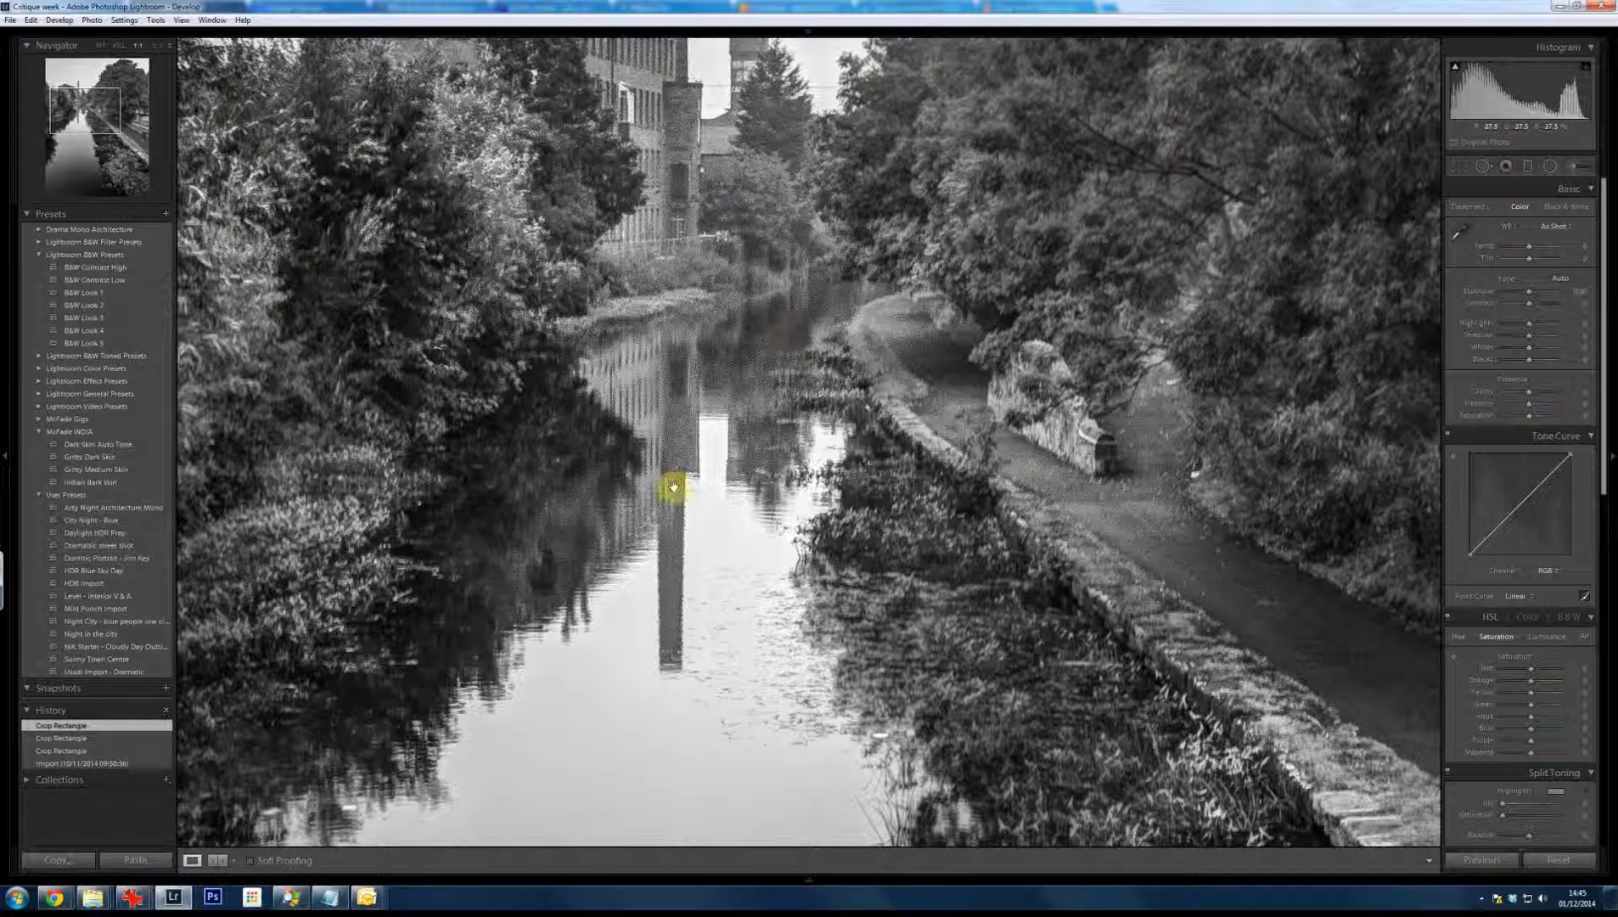
pyautogui.click(691, 440)
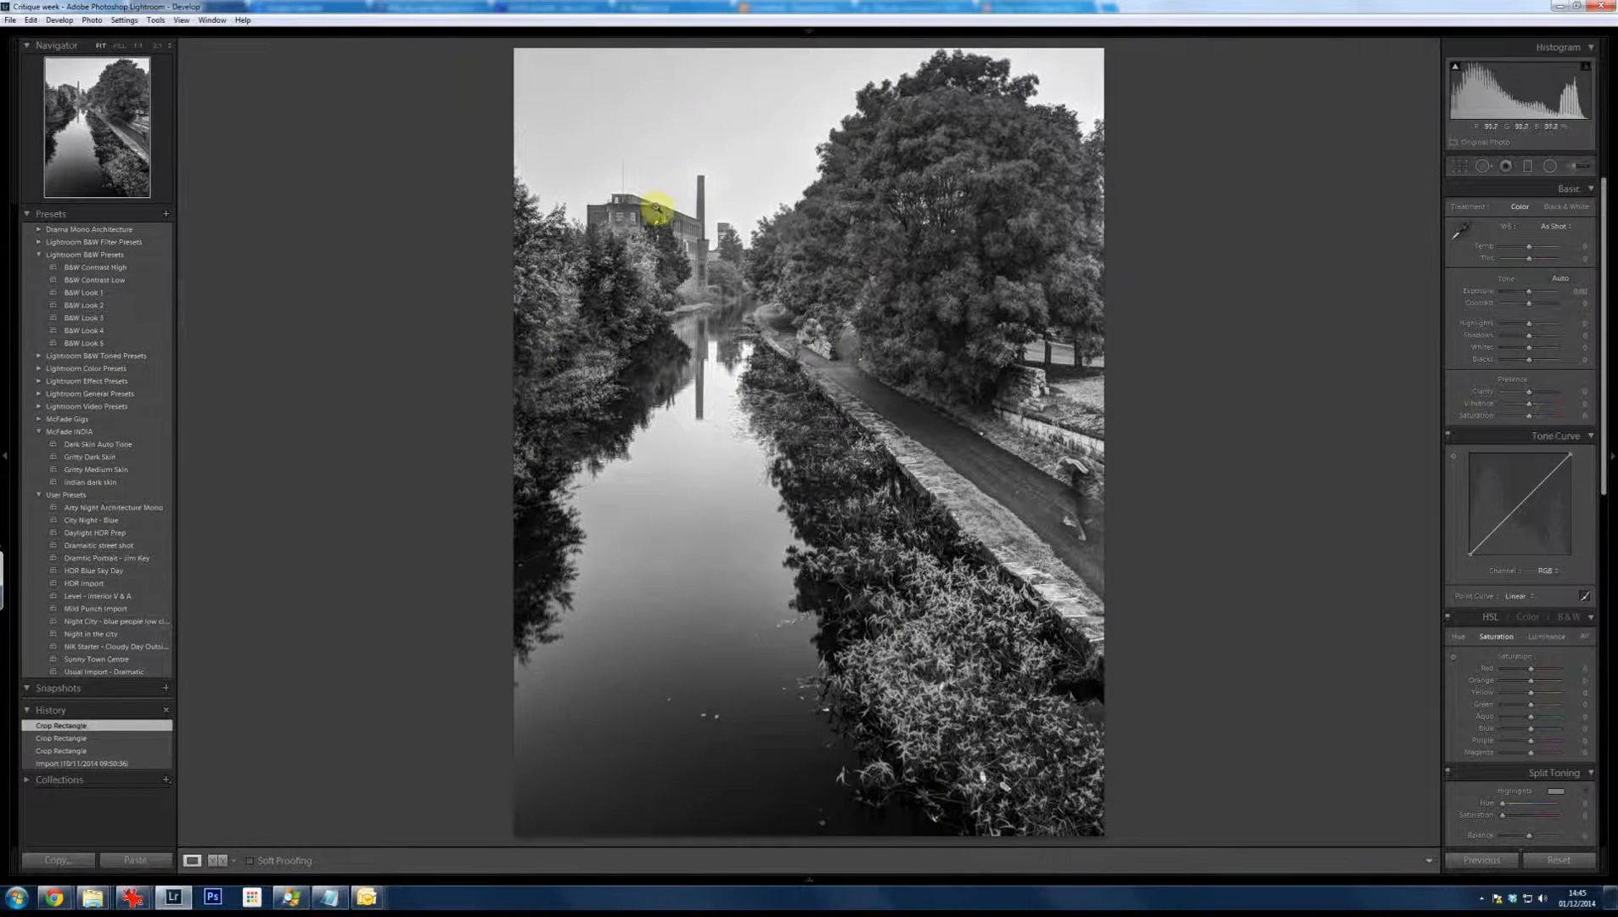
pyautogui.click(748, 253)
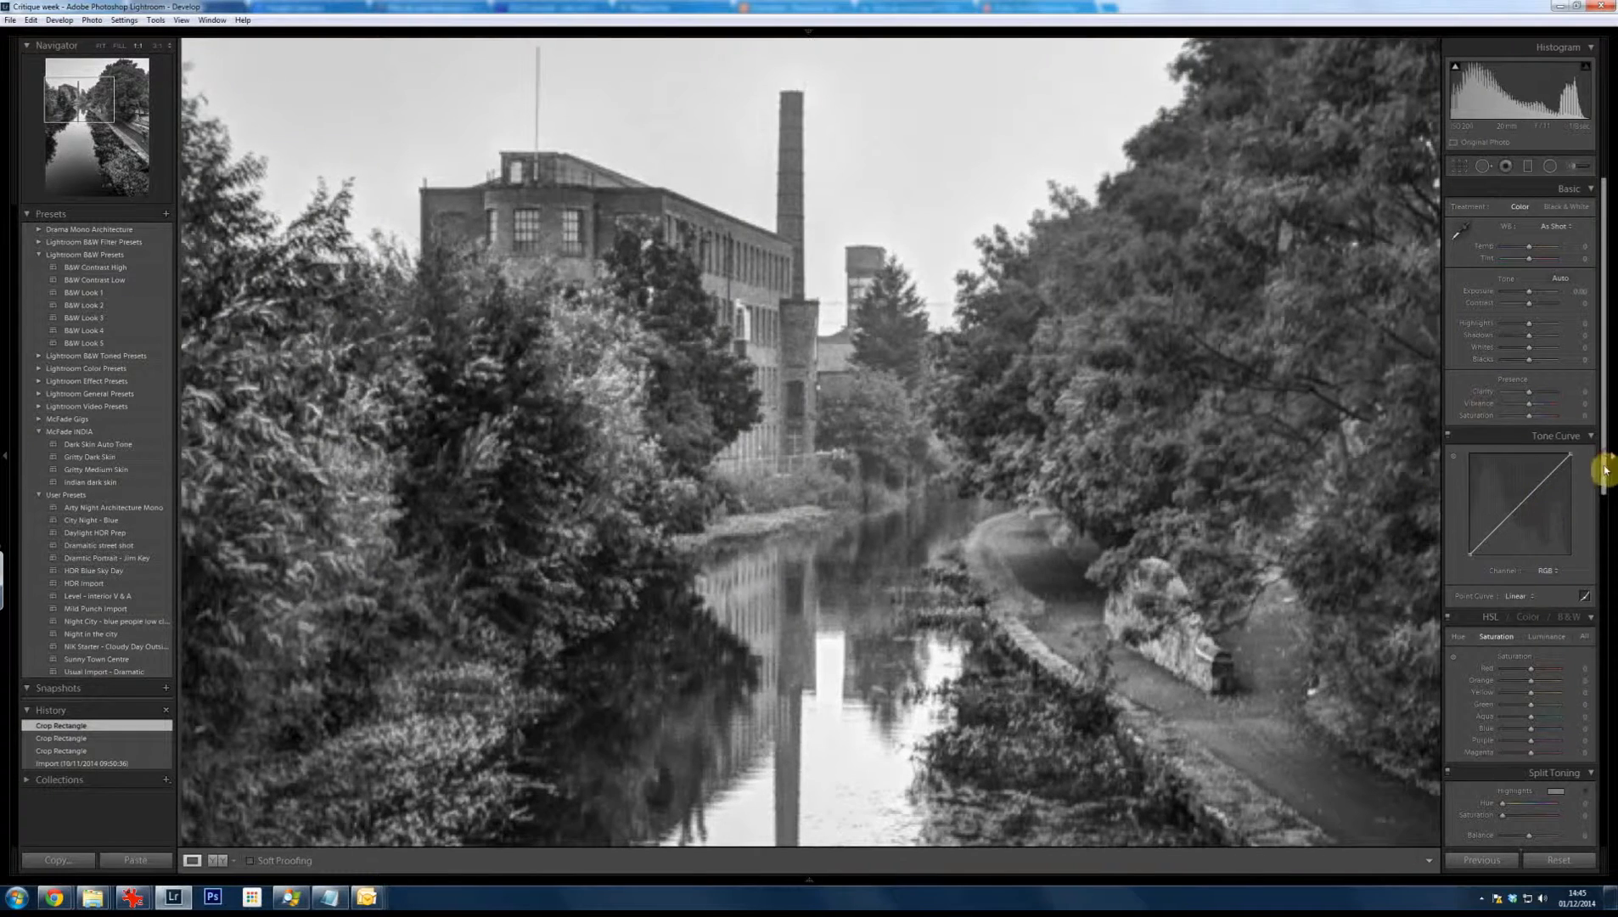
pyautogui.scroll(-10, 1564, 654)
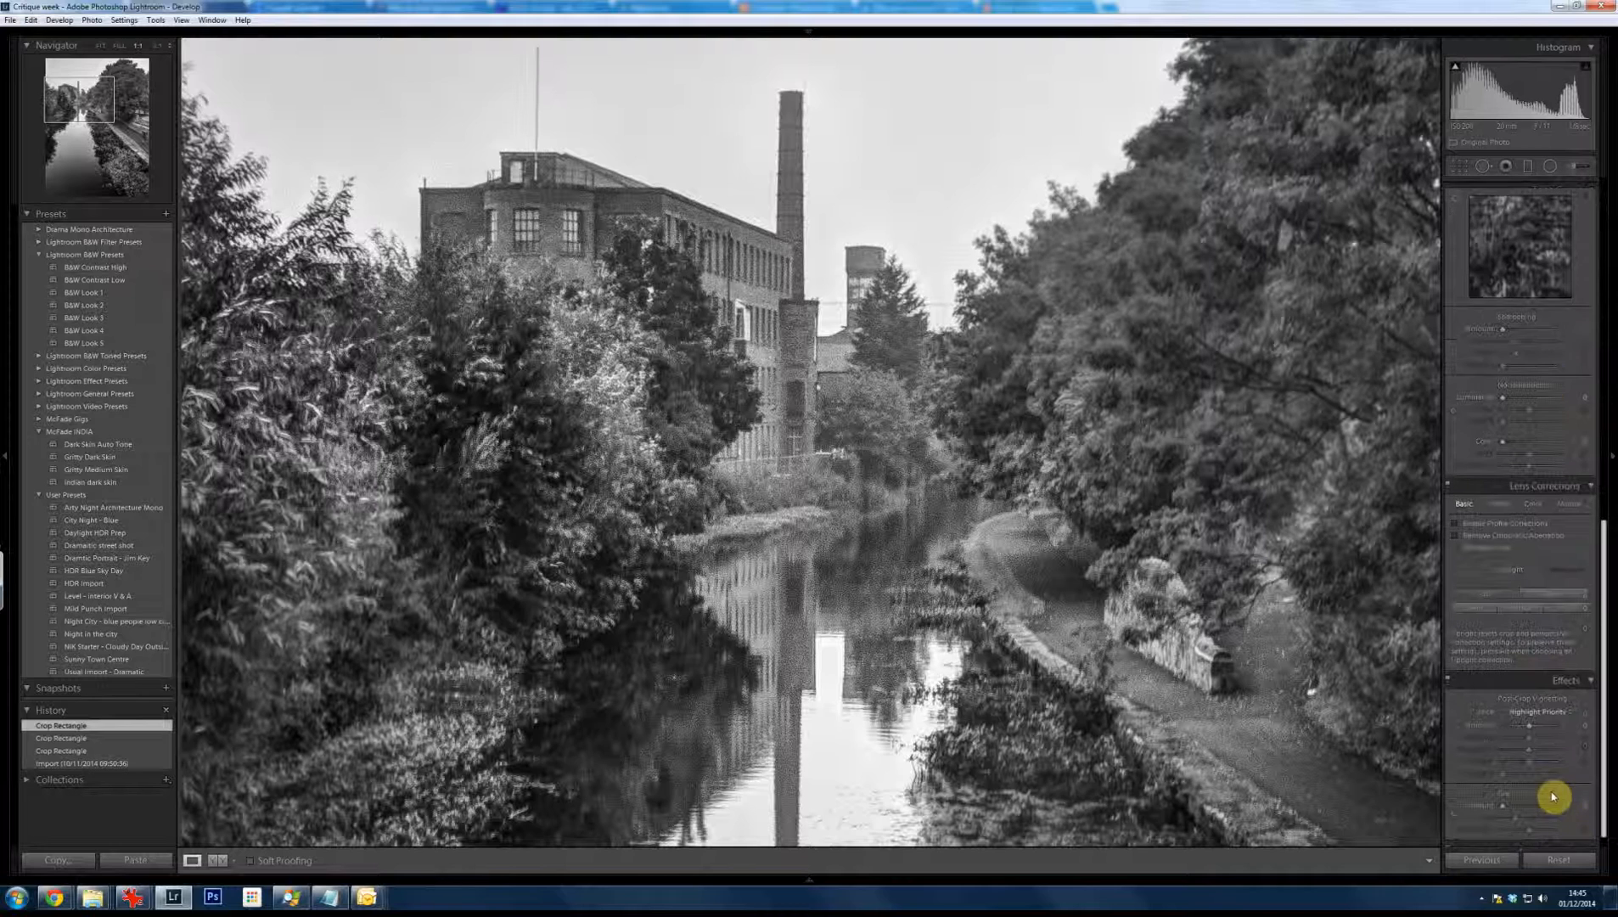
pyautogui.click(1527, 335)
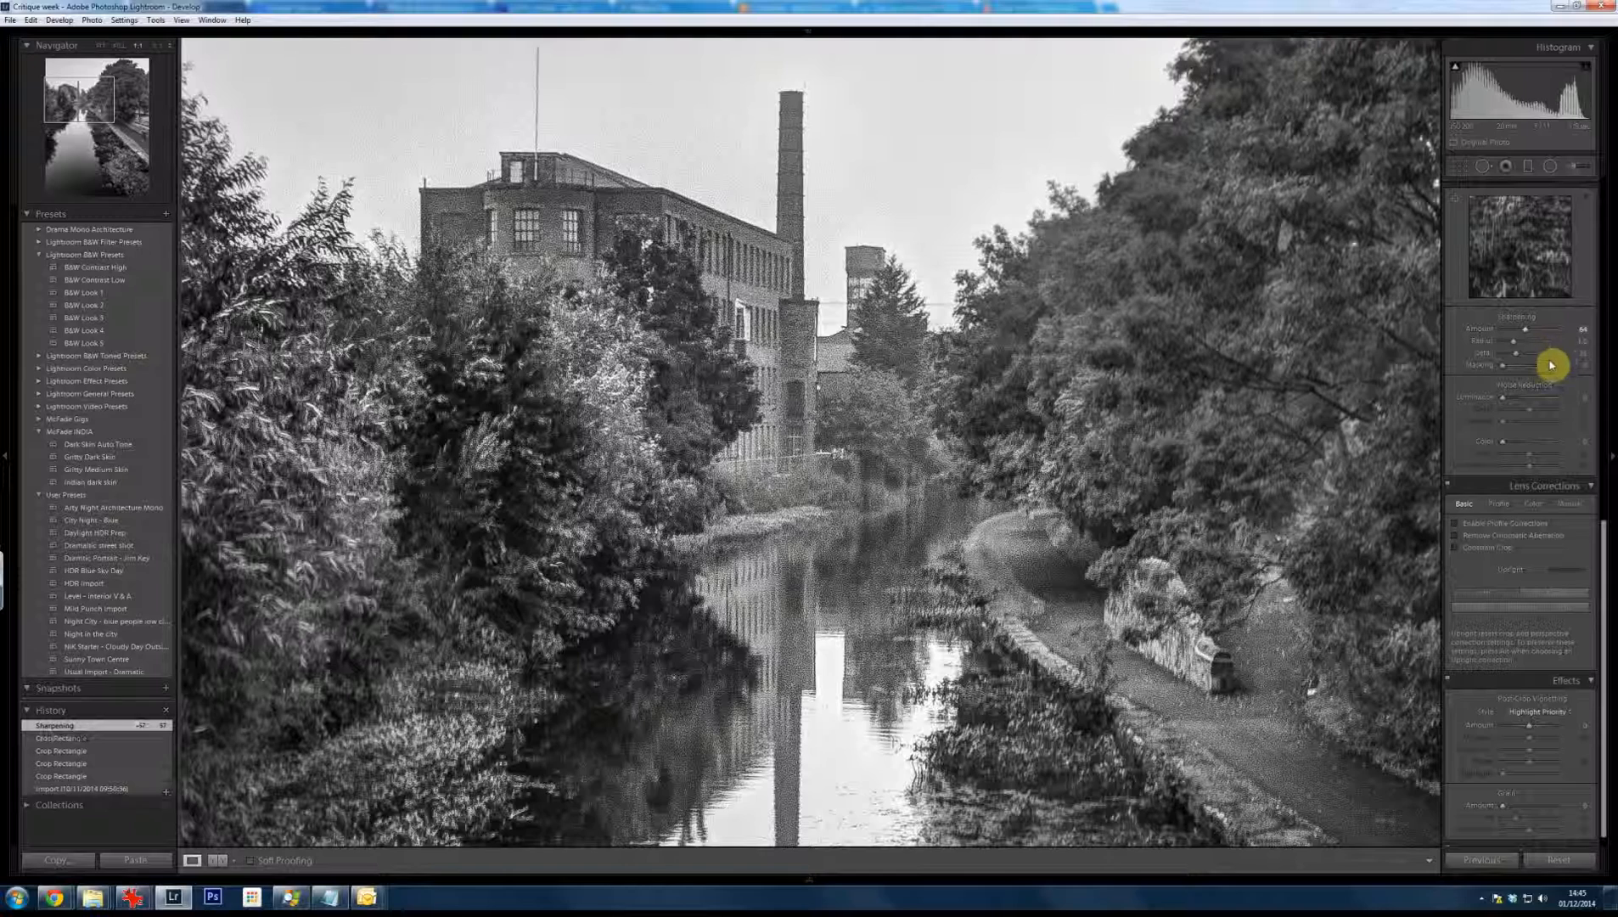
pyautogui.click(1549, 359)
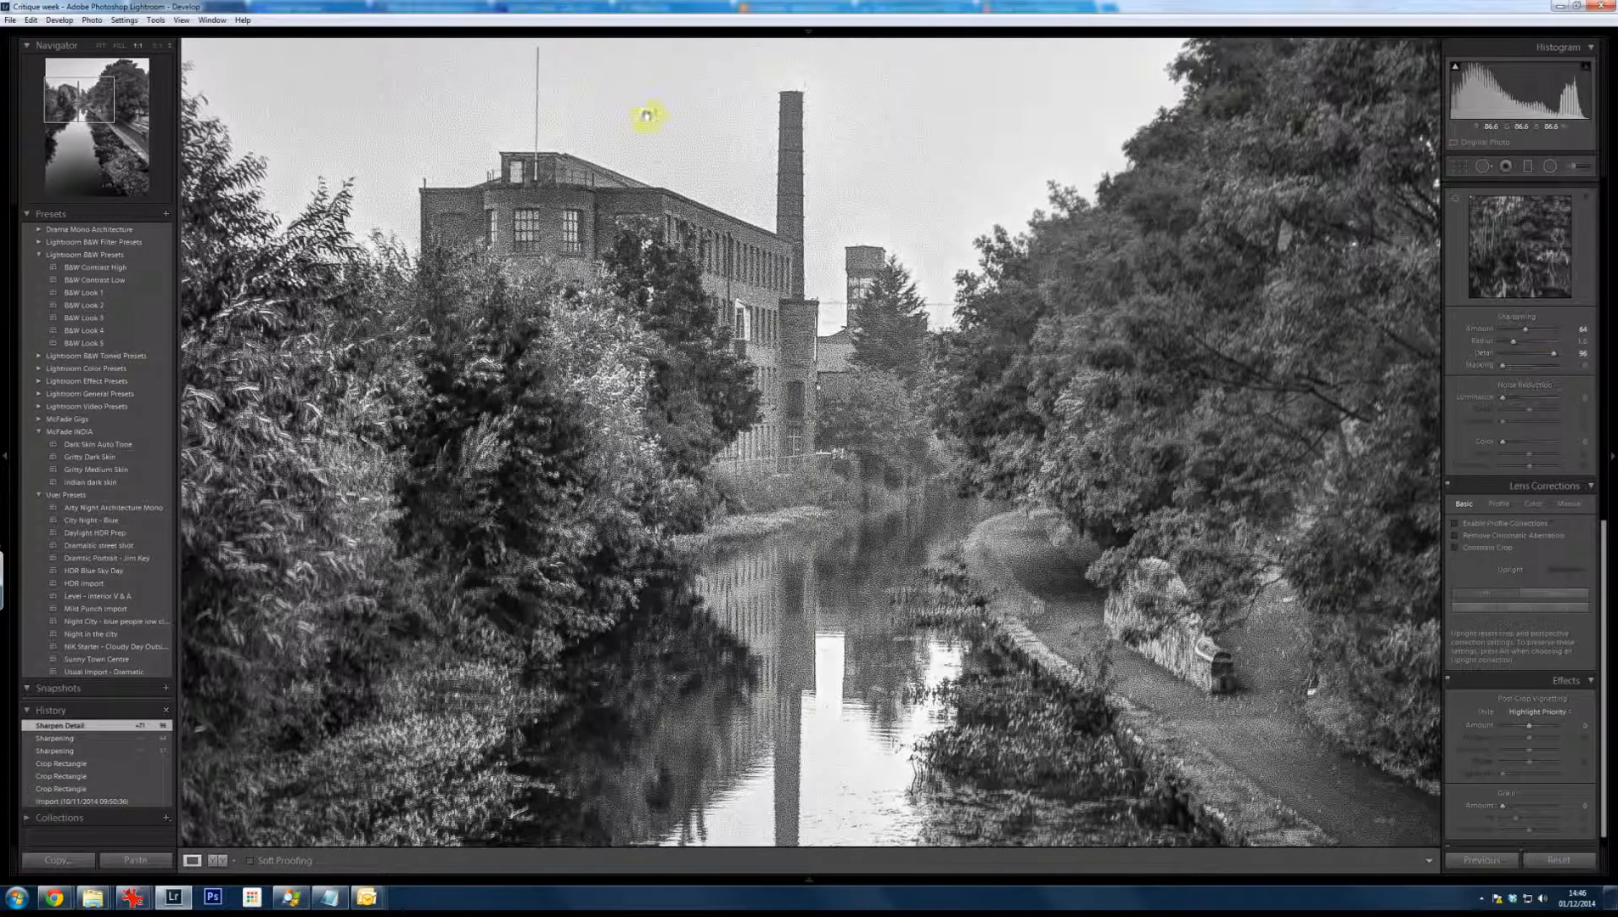
pyautogui.click(1500, 361)
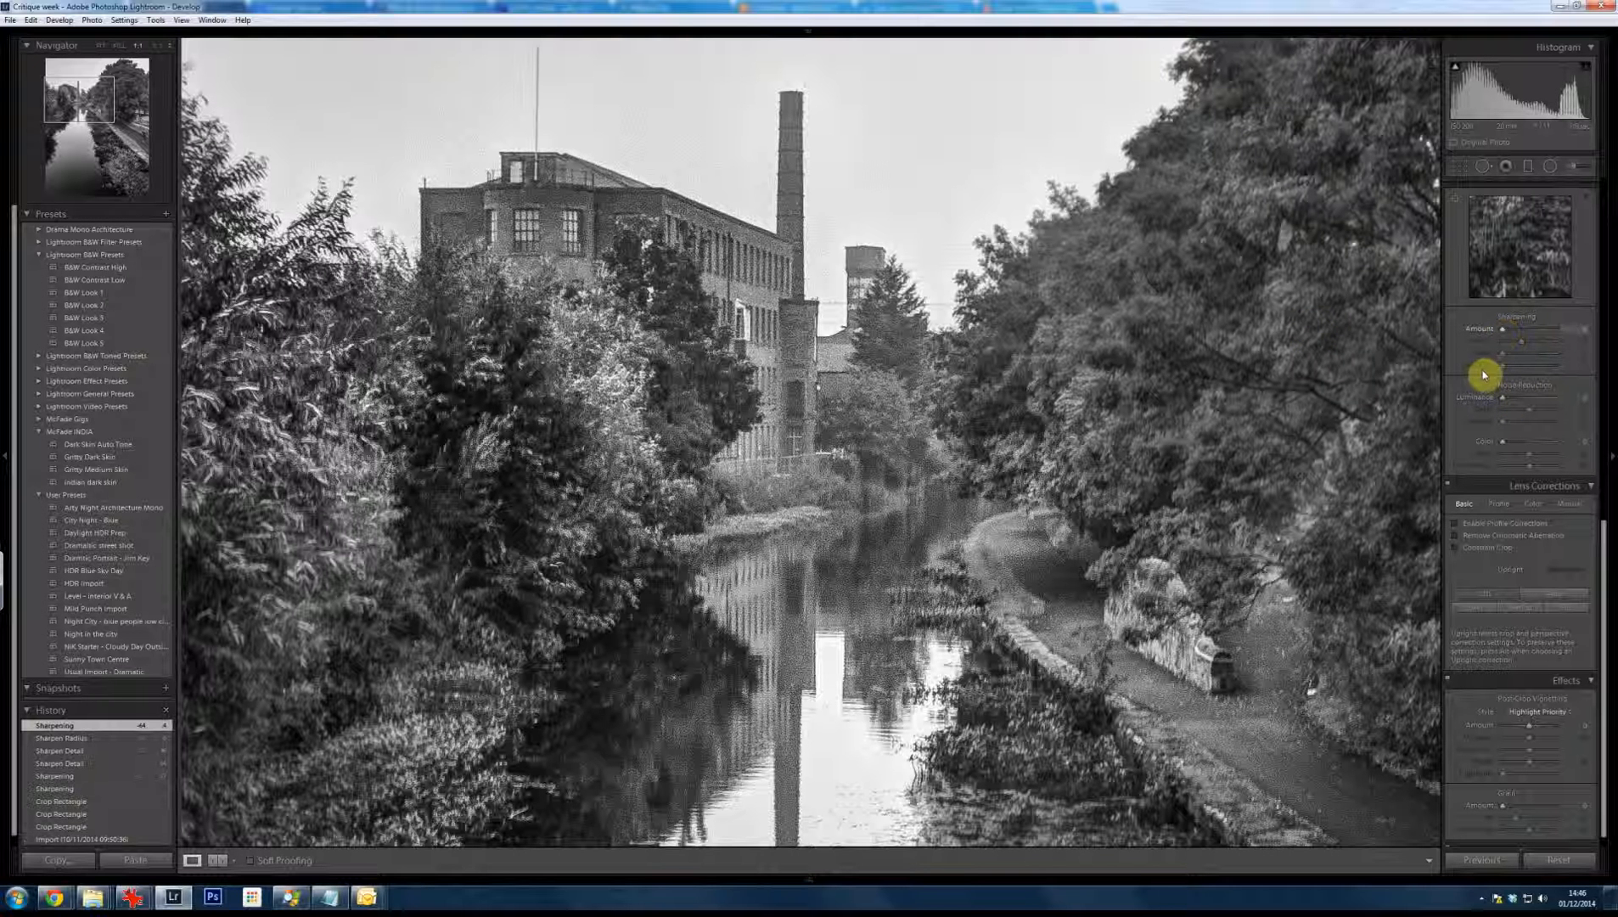
# Set the canal photo's Luminance noise reduction to 52 and check the smoothing around the mill
pyautogui.click(1526, 404)
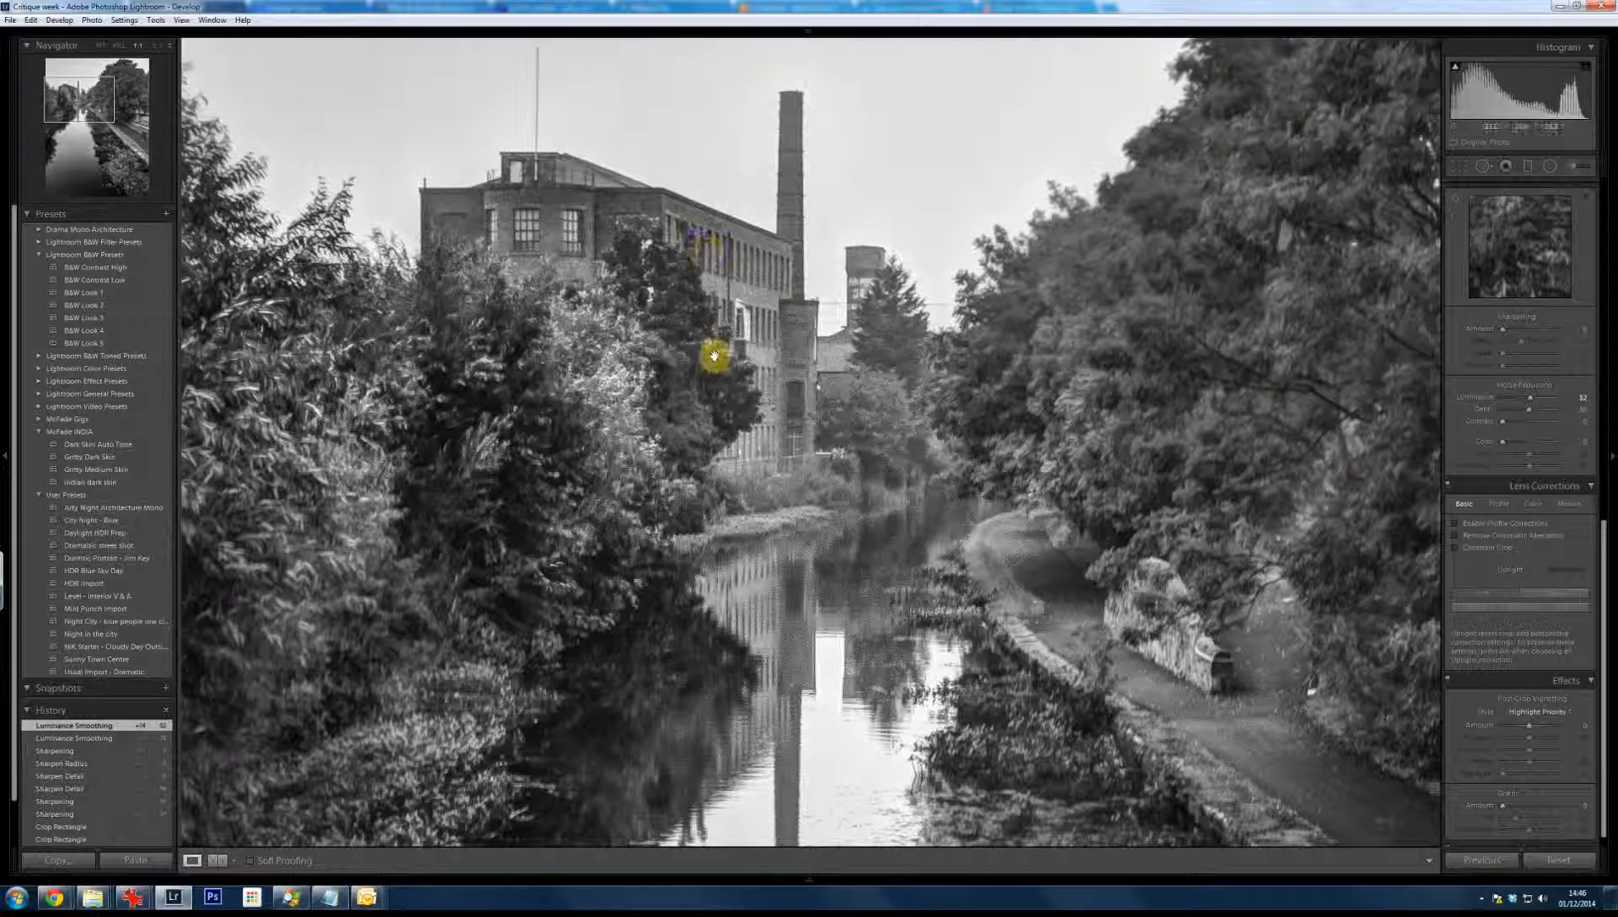
pyautogui.click(729, 374)
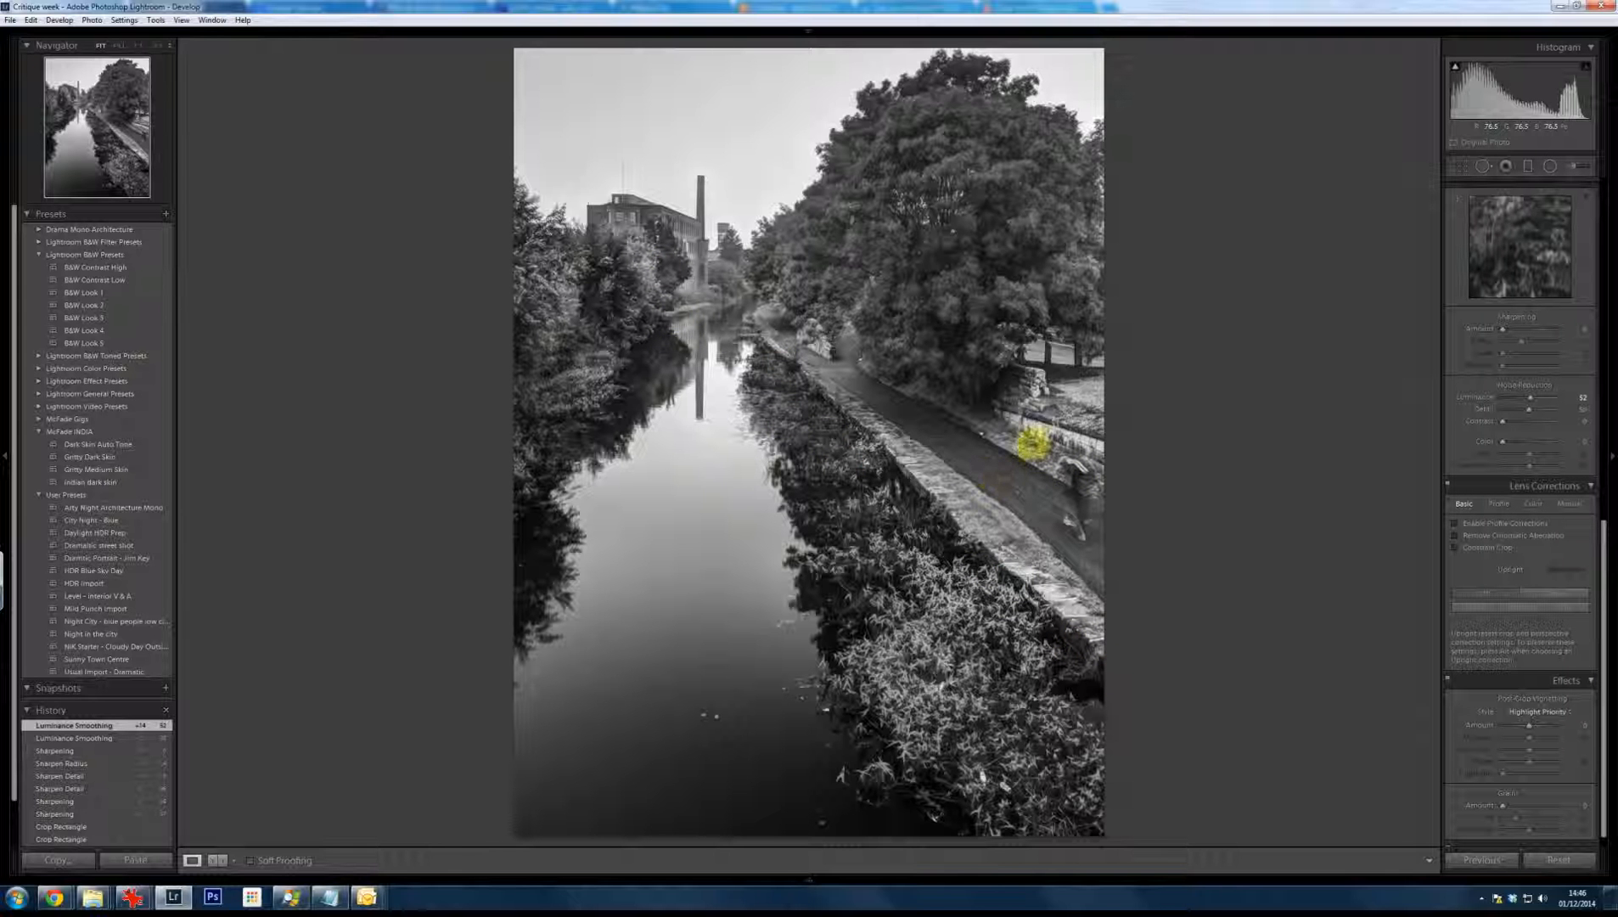
# Recrop the canal photo to restore some sky above the mill and widen the frame slightly on the left
pyautogui.click(1459, 165)
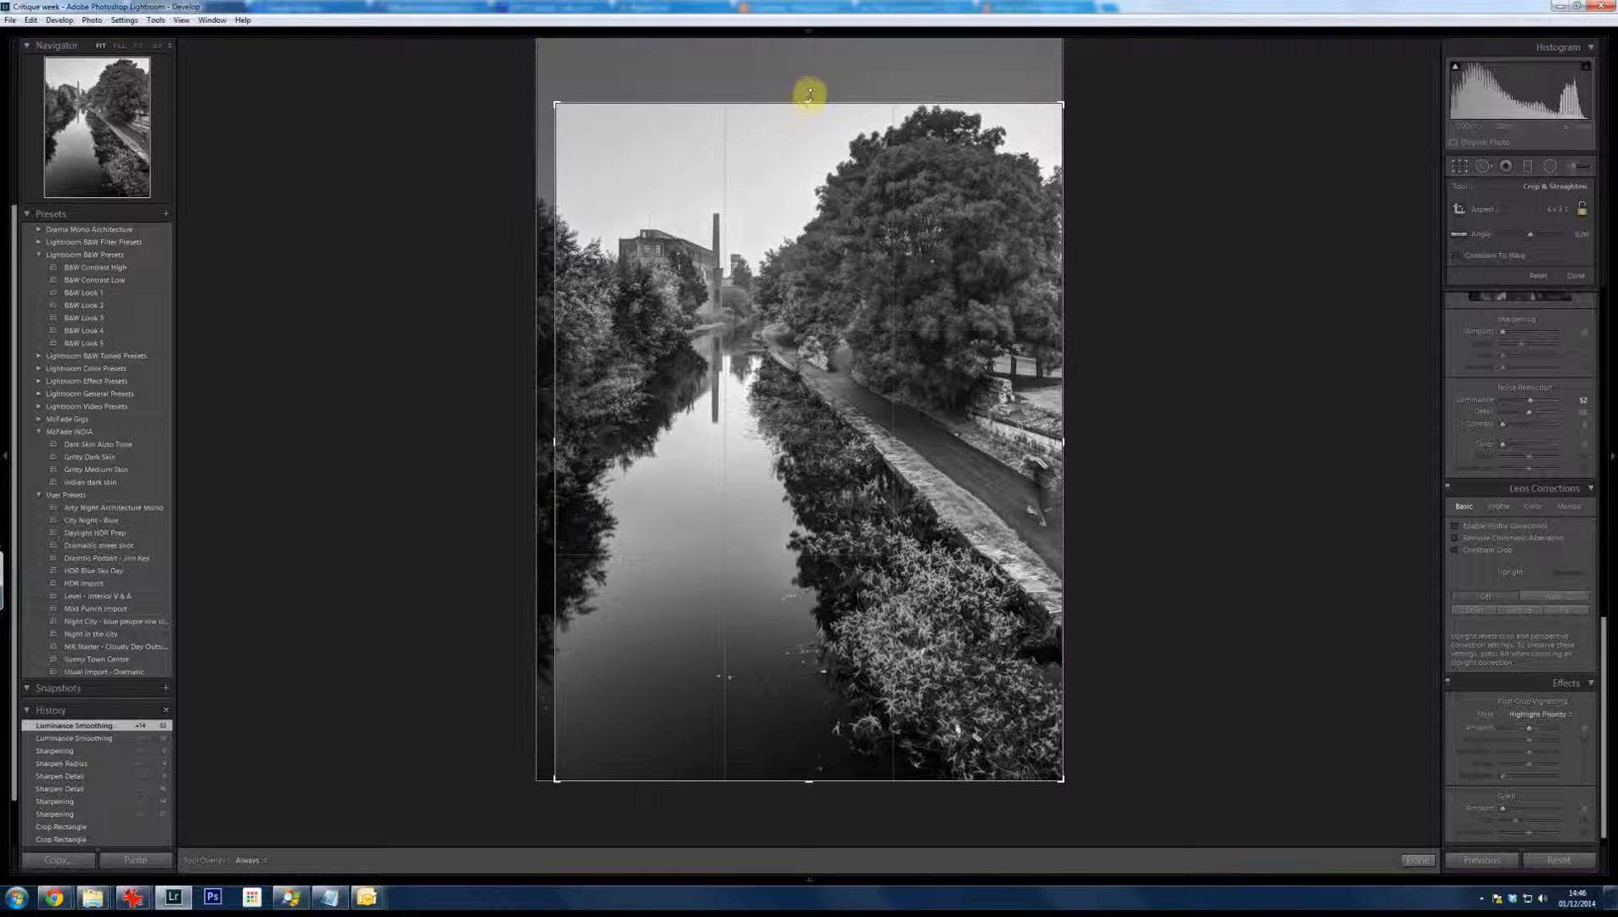
pyautogui.moveTo(810, 94); pyautogui.dragTo(808, 87)
pyautogui.moveTo(712, 293); pyautogui.dragTo(766, 328)
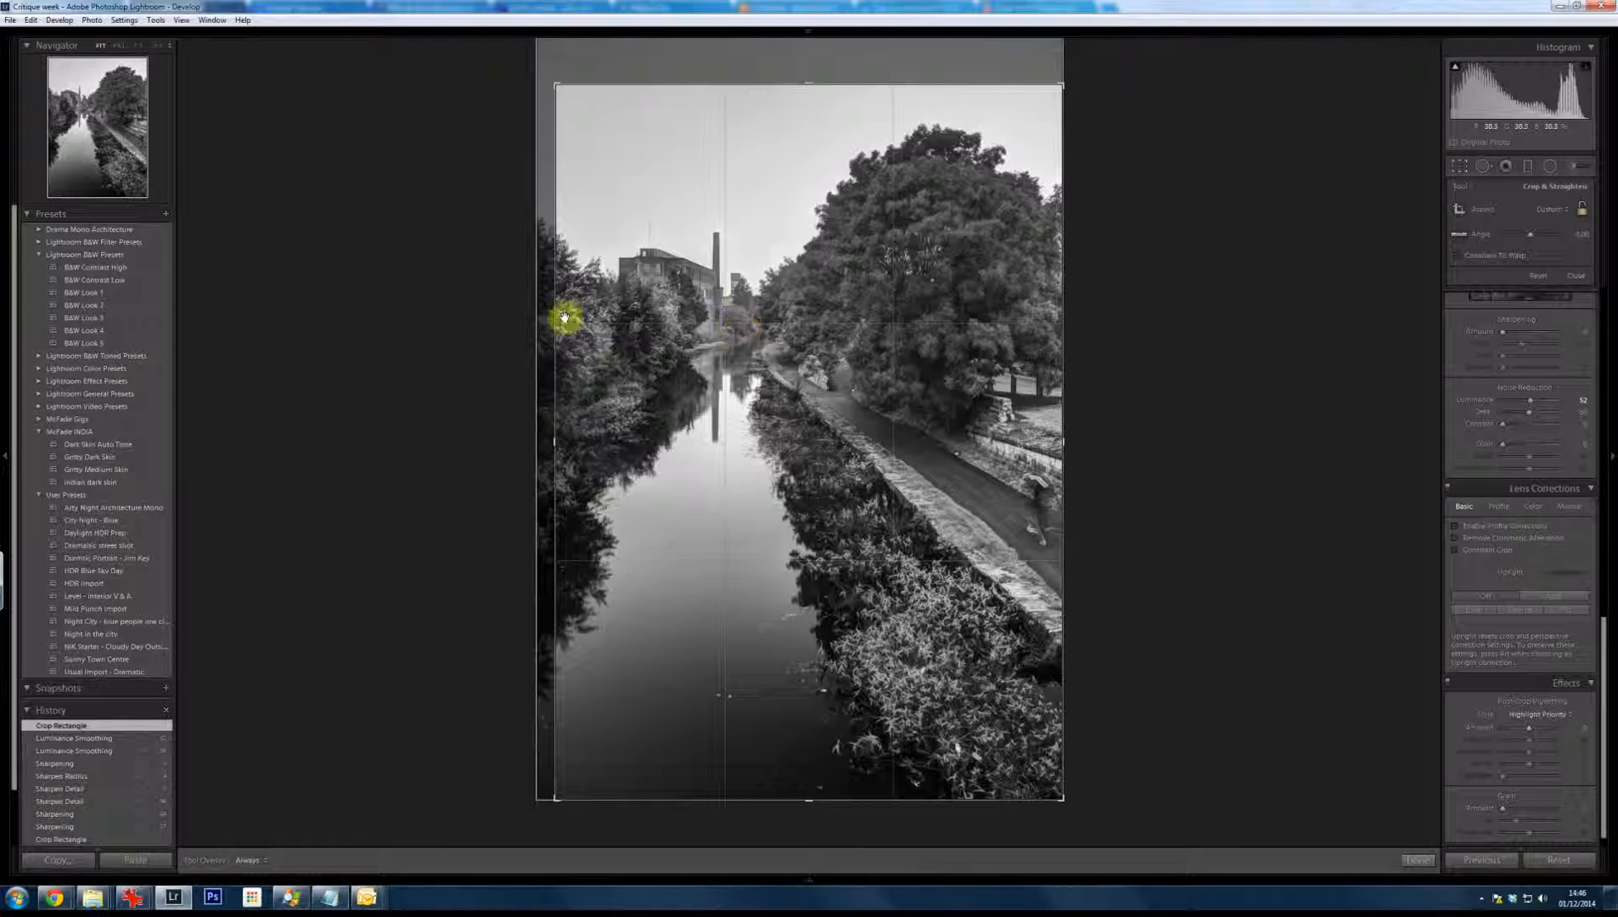
pyautogui.moveTo(553, 439); pyautogui.dragTo(539, 434)
pyautogui.press('Return')
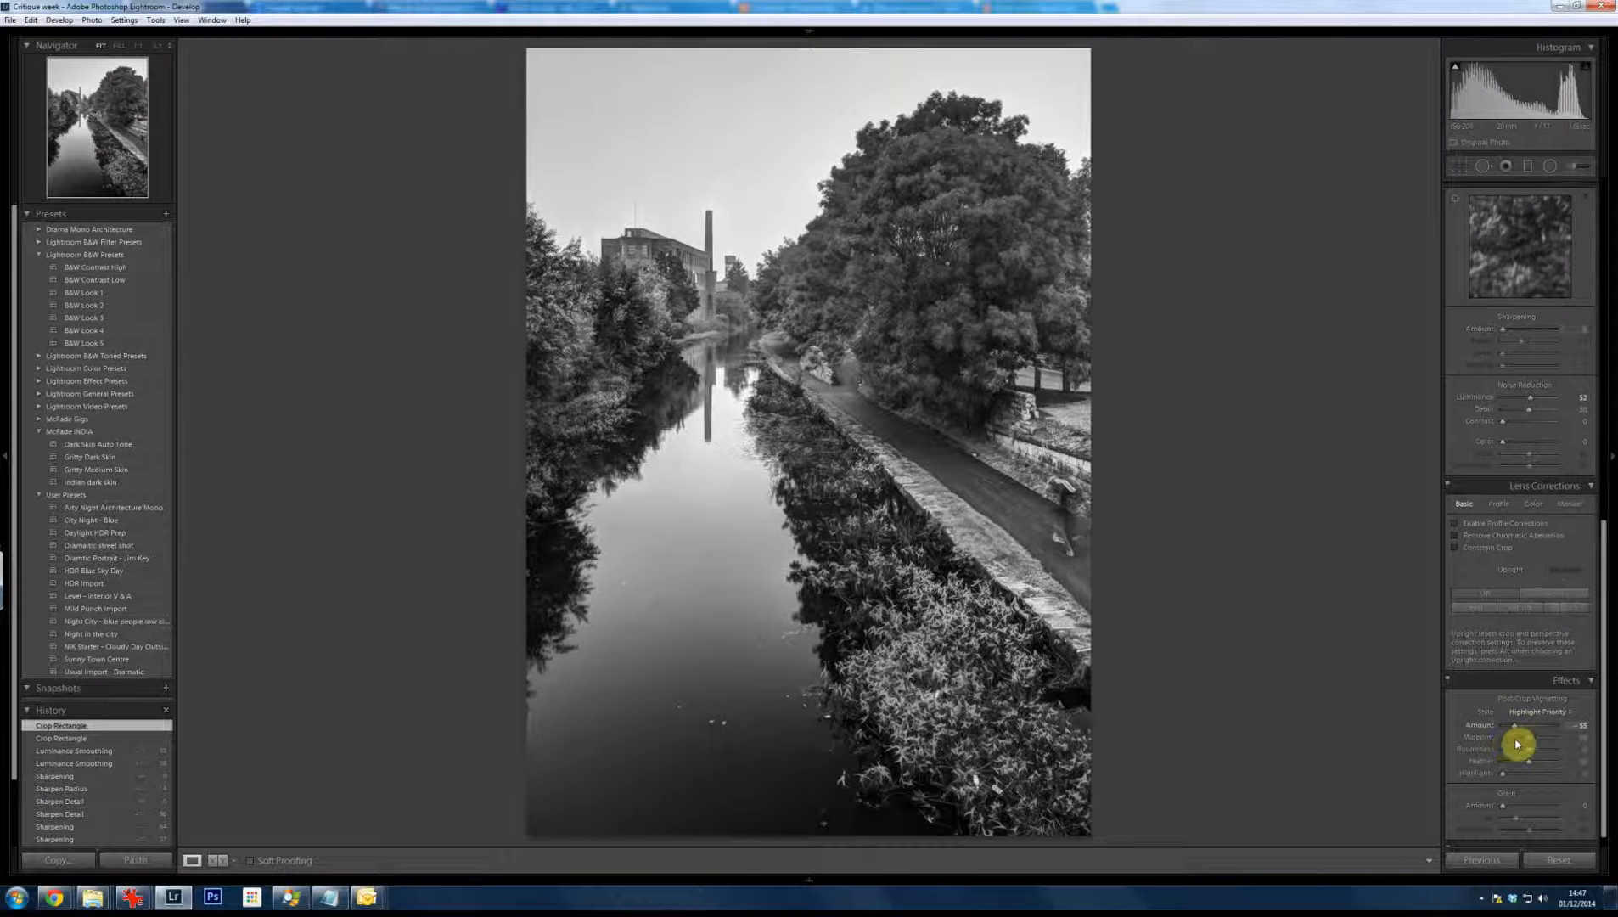
# Add a dark post-crop vignette to the canal photo with Amount -62, Midpoint 32 and Feather 100
pyautogui.moveTo(1517, 726); pyautogui.dragTo(1515, 726)
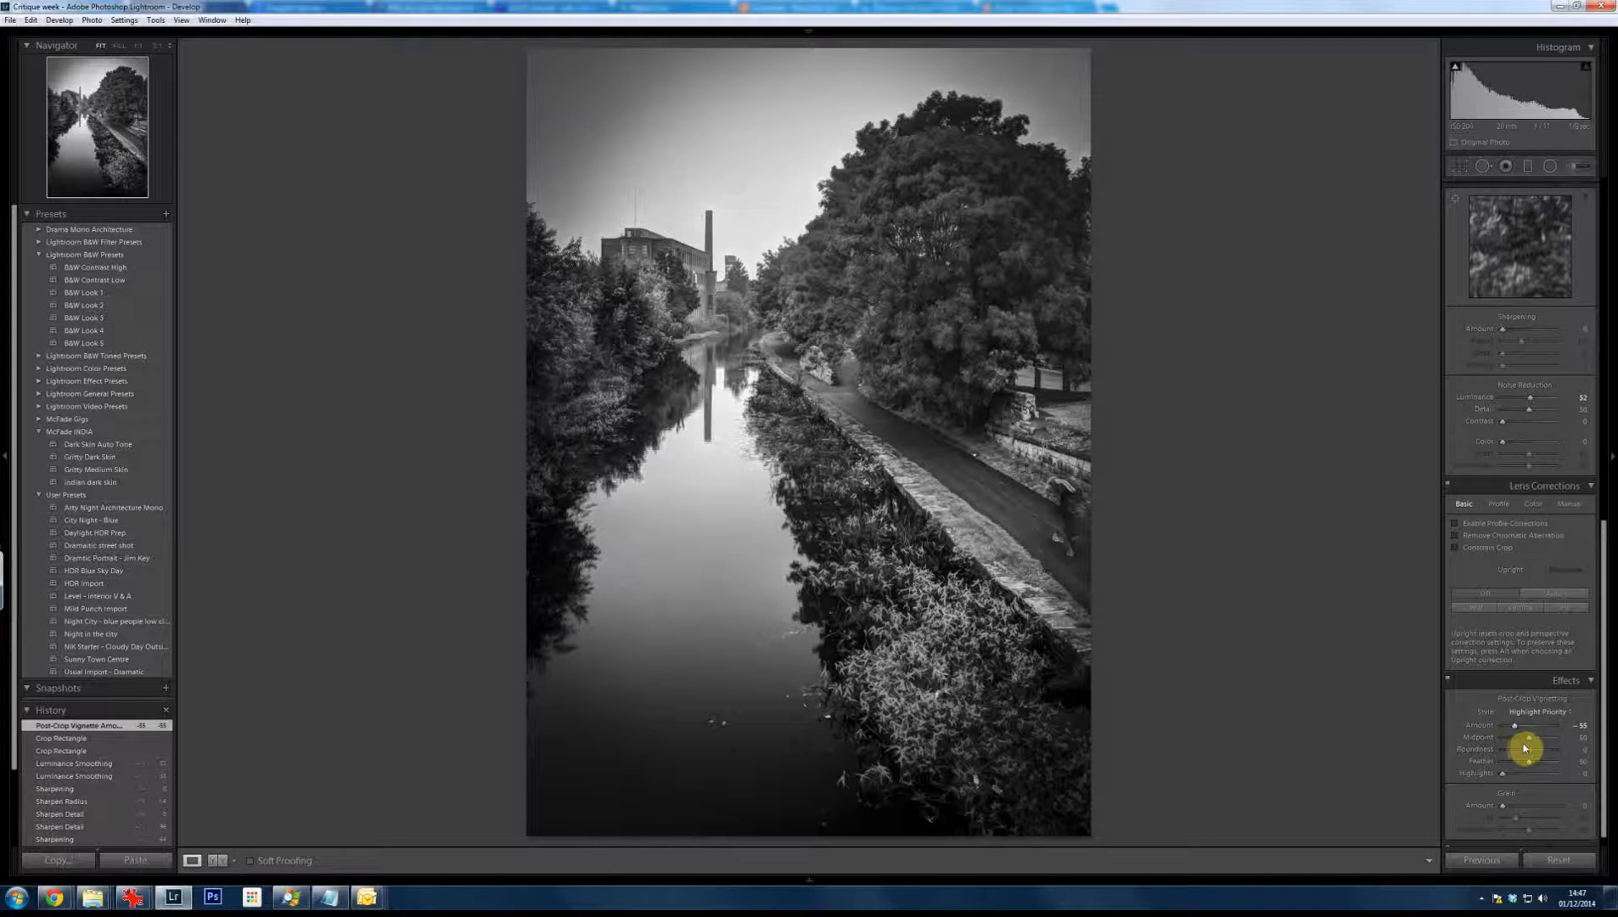
pyautogui.click(1524, 741)
pyautogui.moveTo(1554, 772); pyautogui.dragTo(1510, 730)
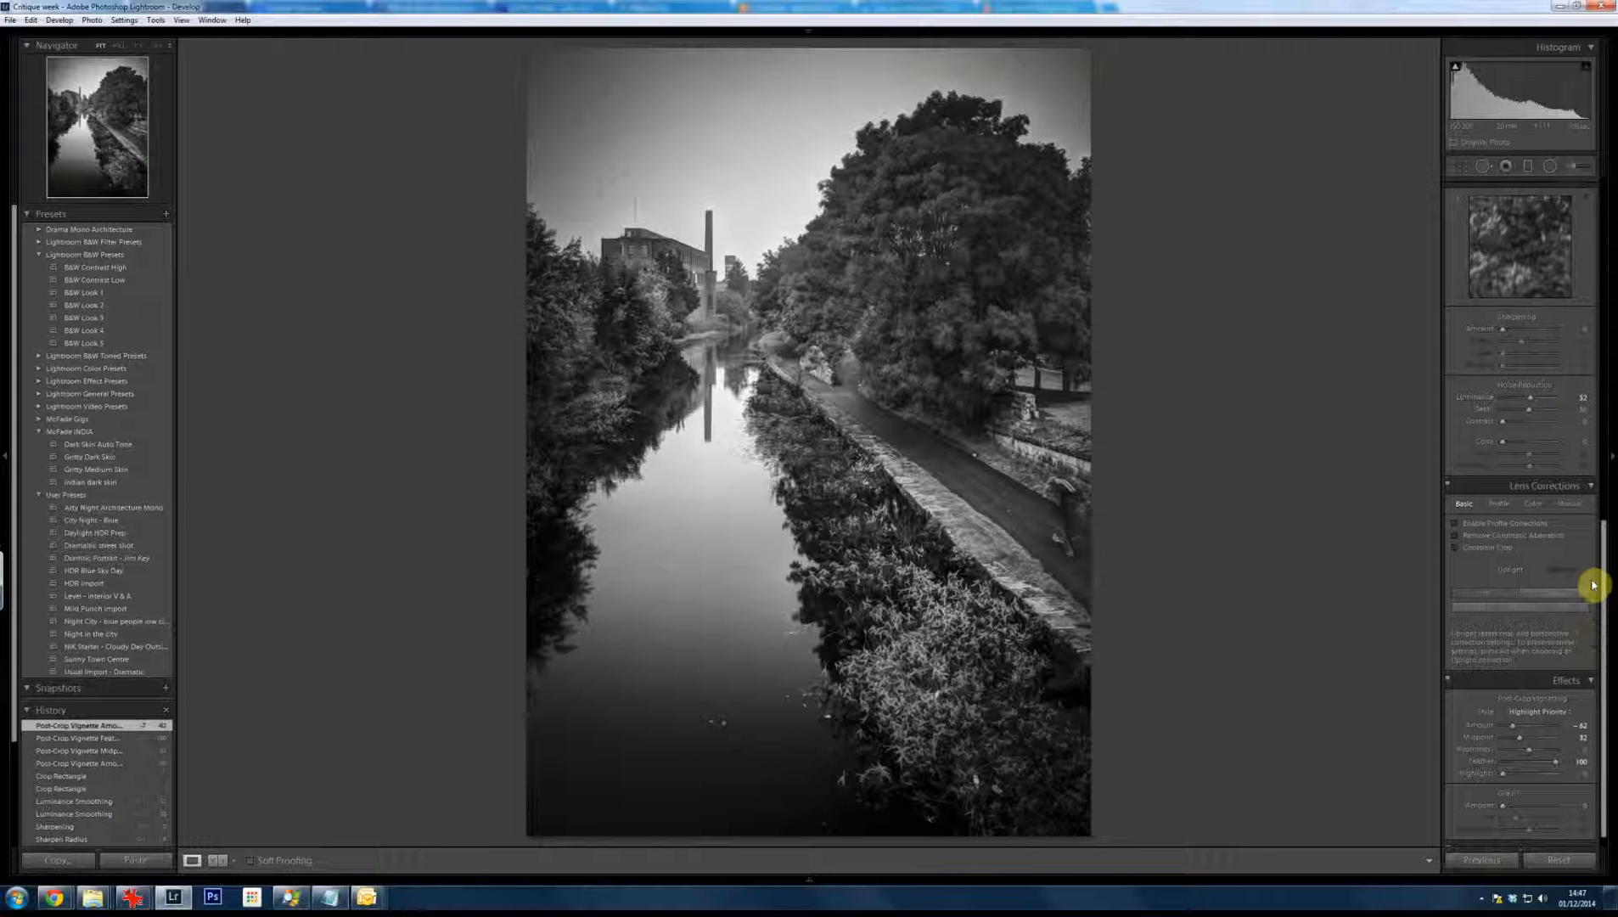
# Test Clarity strengths up to +100 around the mill and sky, and set the canal photo's Clarity to +19
pyautogui.moveTo(1601, 575); pyautogui.dragTo(1564, 199)
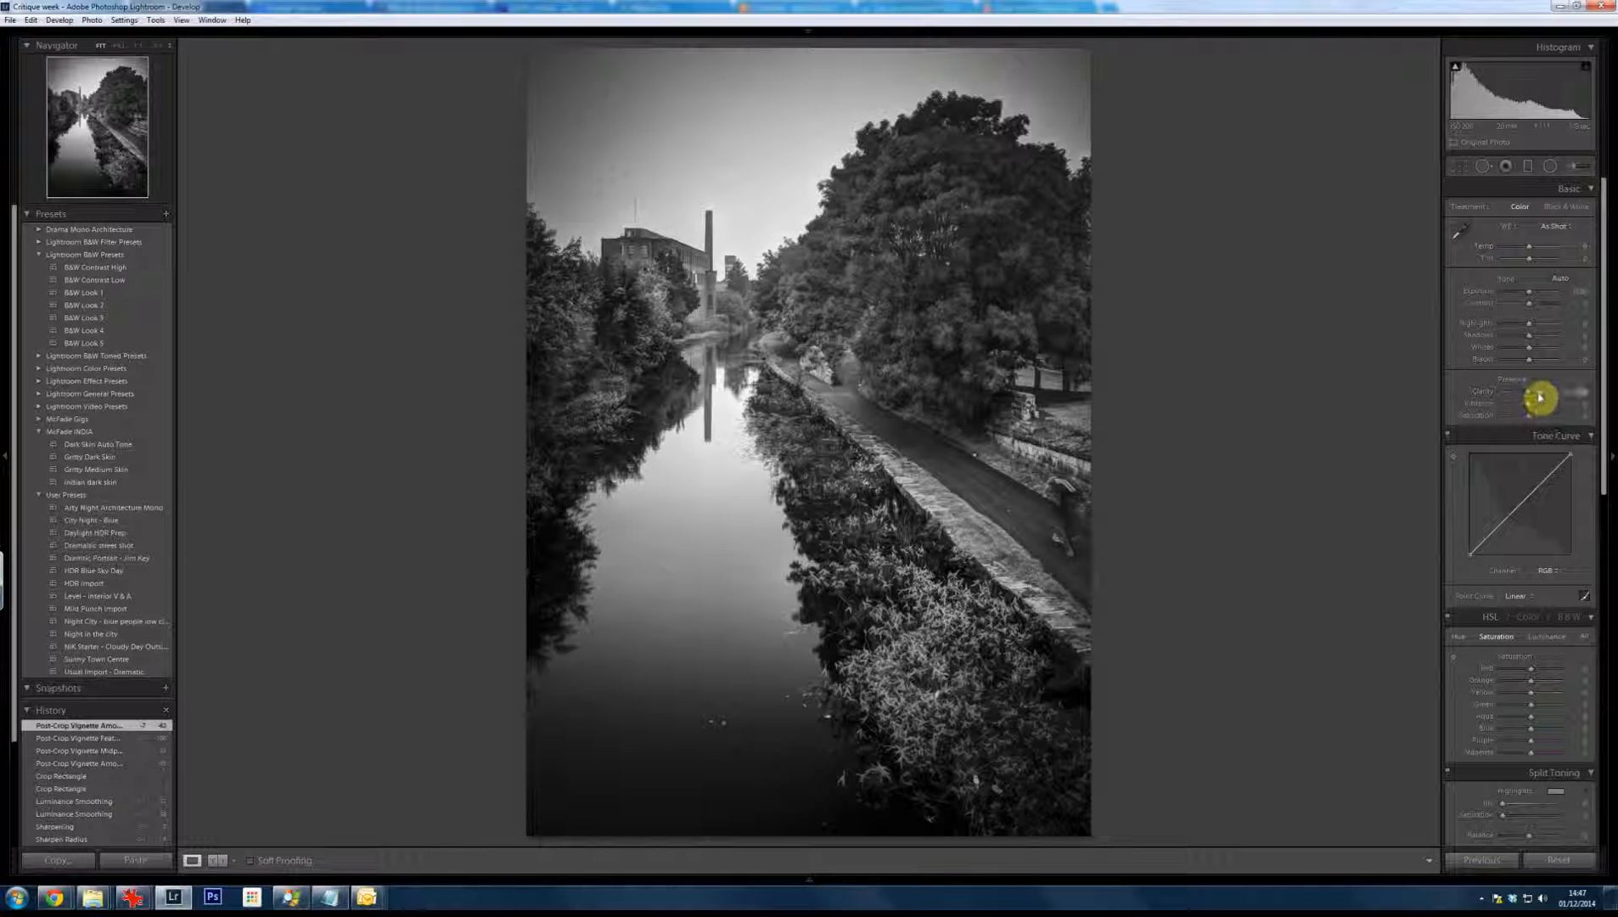
pyautogui.moveTo(1540, 397); pyautogui.dragTo(1541, 396)
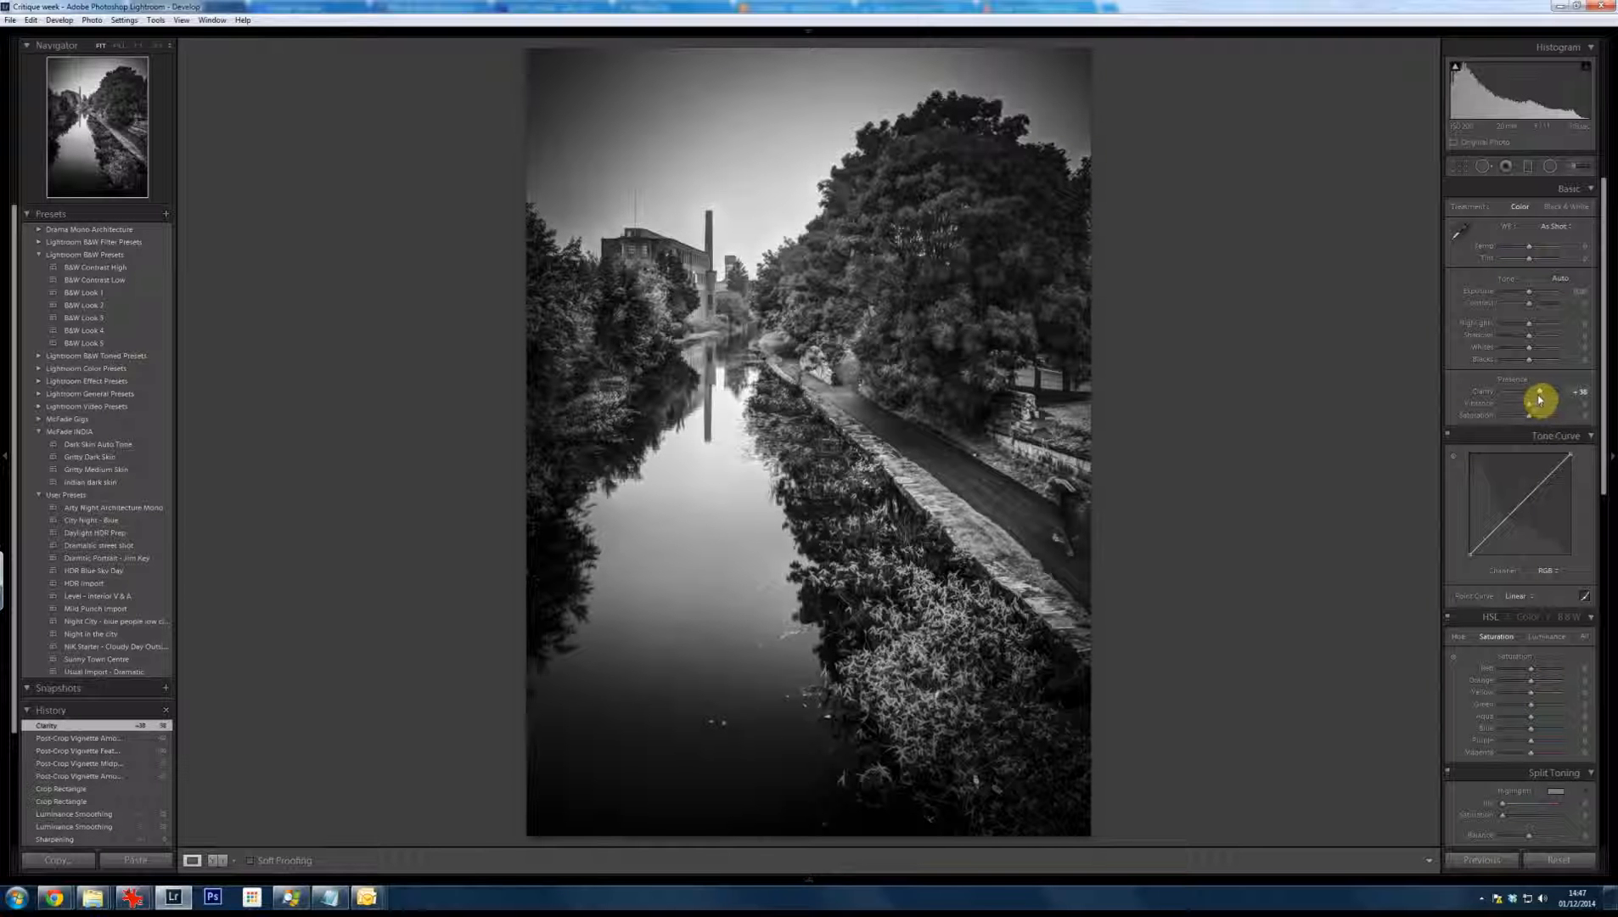
pyautogui.moveTo(1533, 395); pyautogui.dragTo(1535, 395)
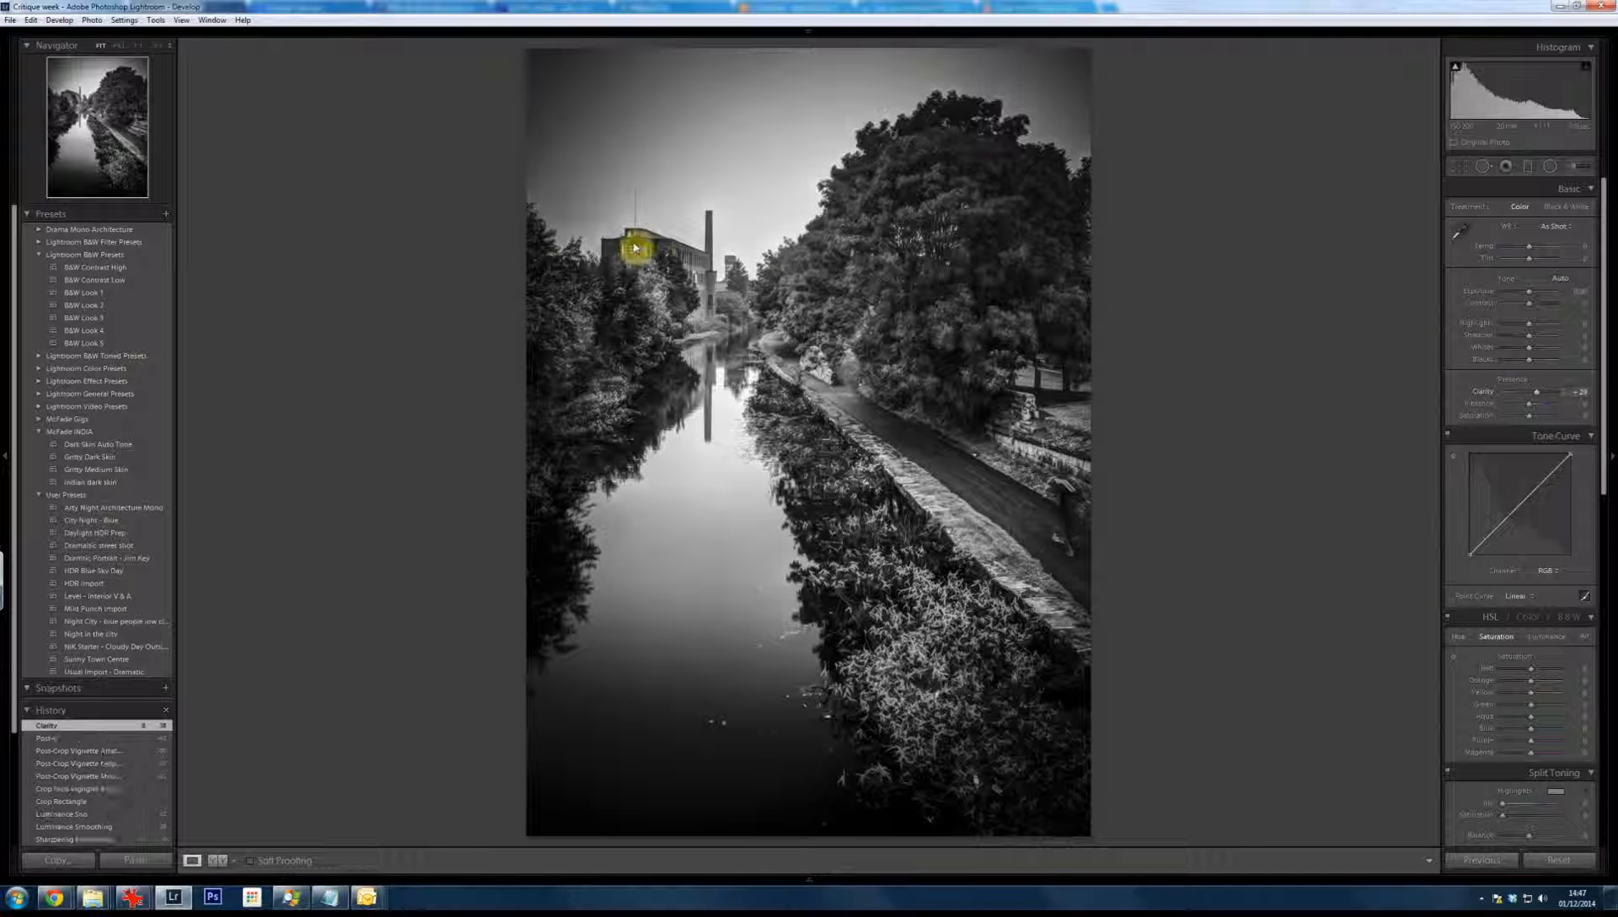
pyautogui.click(554, 232)
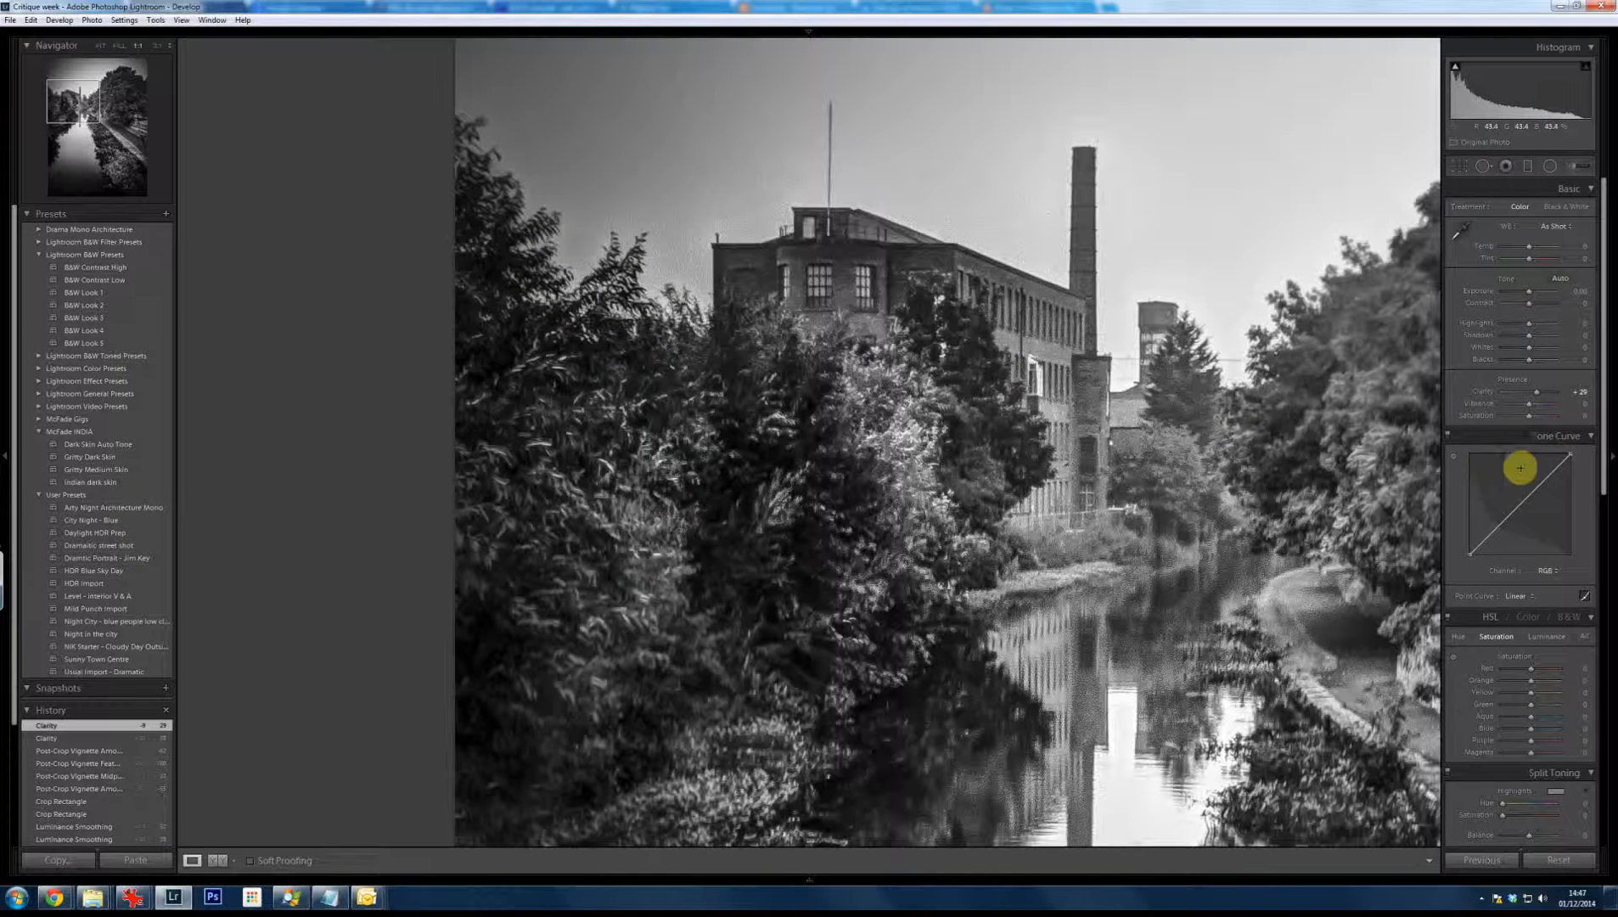
pyautogui.click(1531, 398)
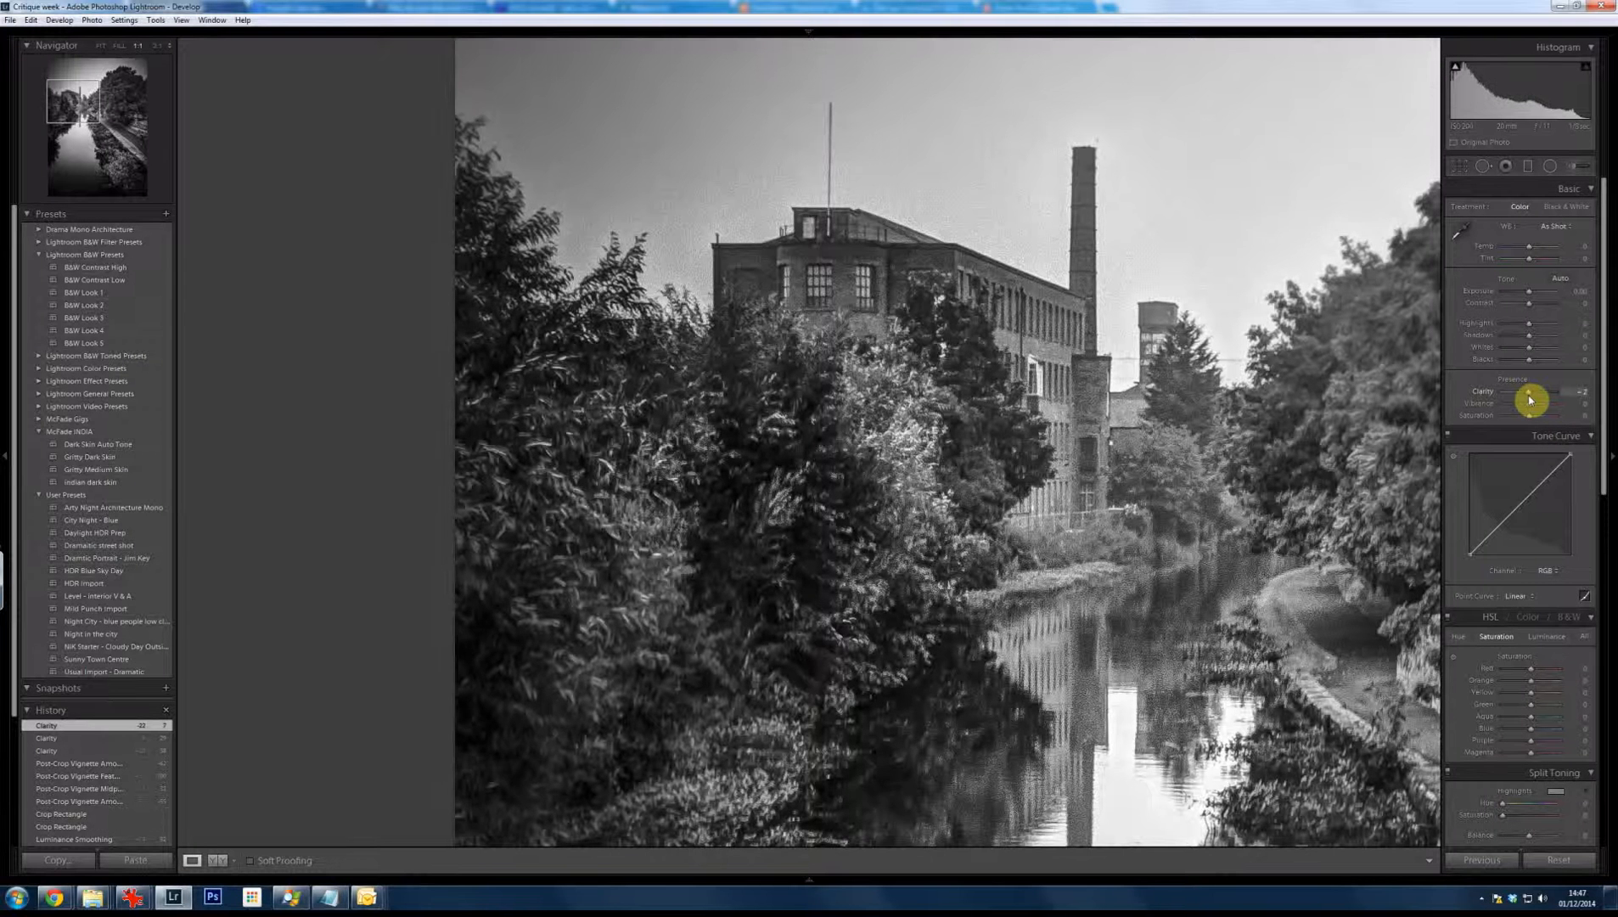
pyautogui.moveTo(1531, 400); pyautogui.dragTo(1563, 397)
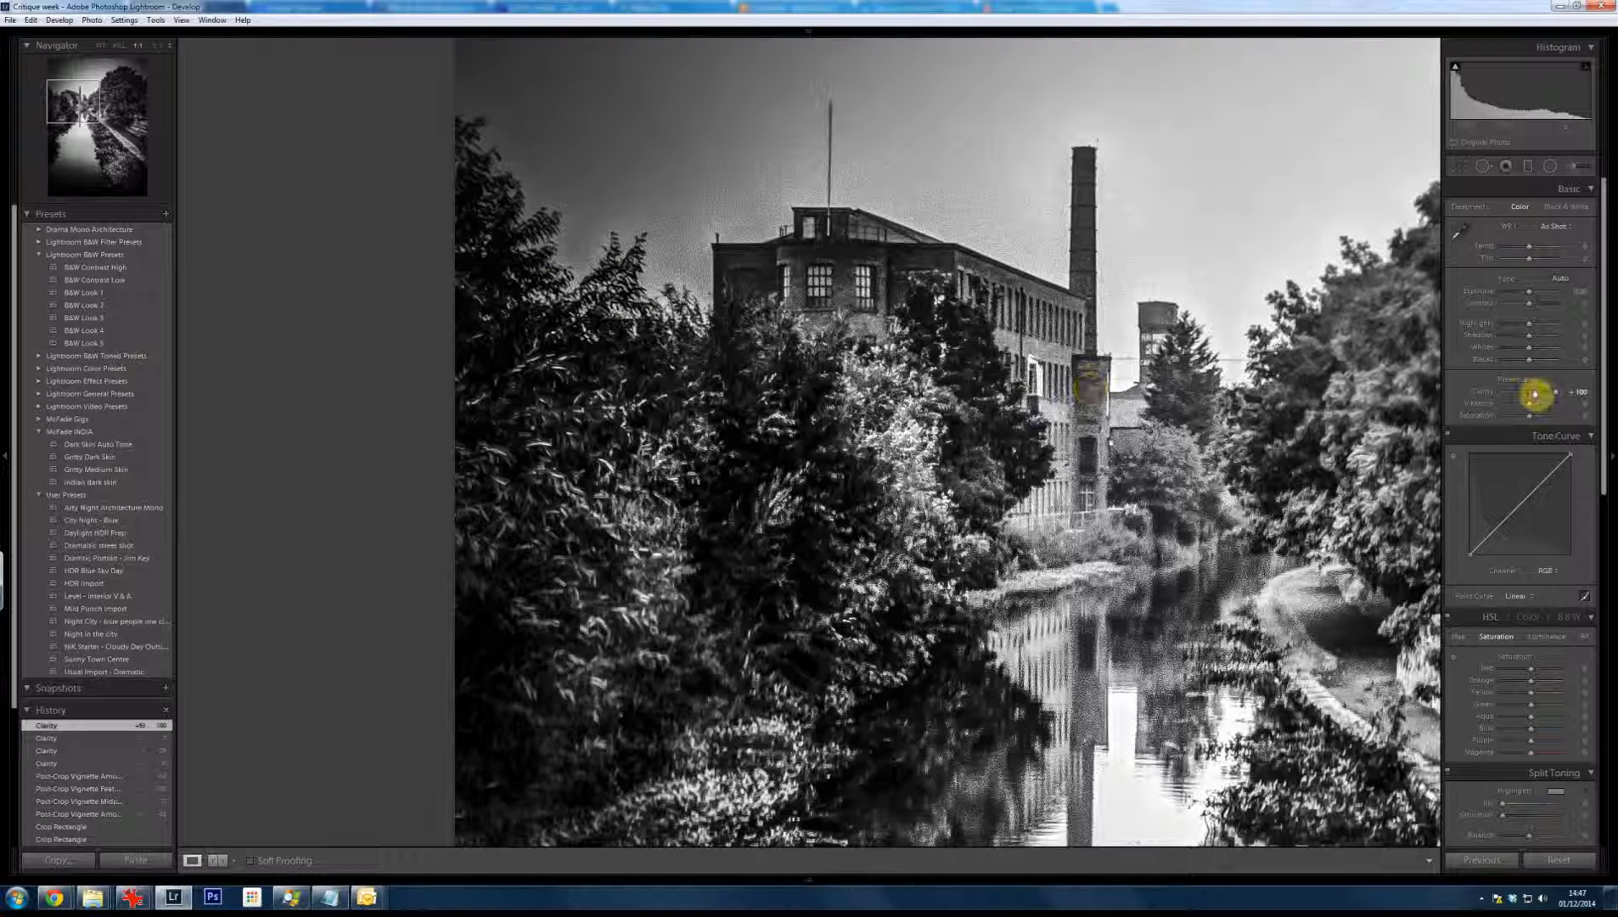
pyautogui.click(1535, 393)
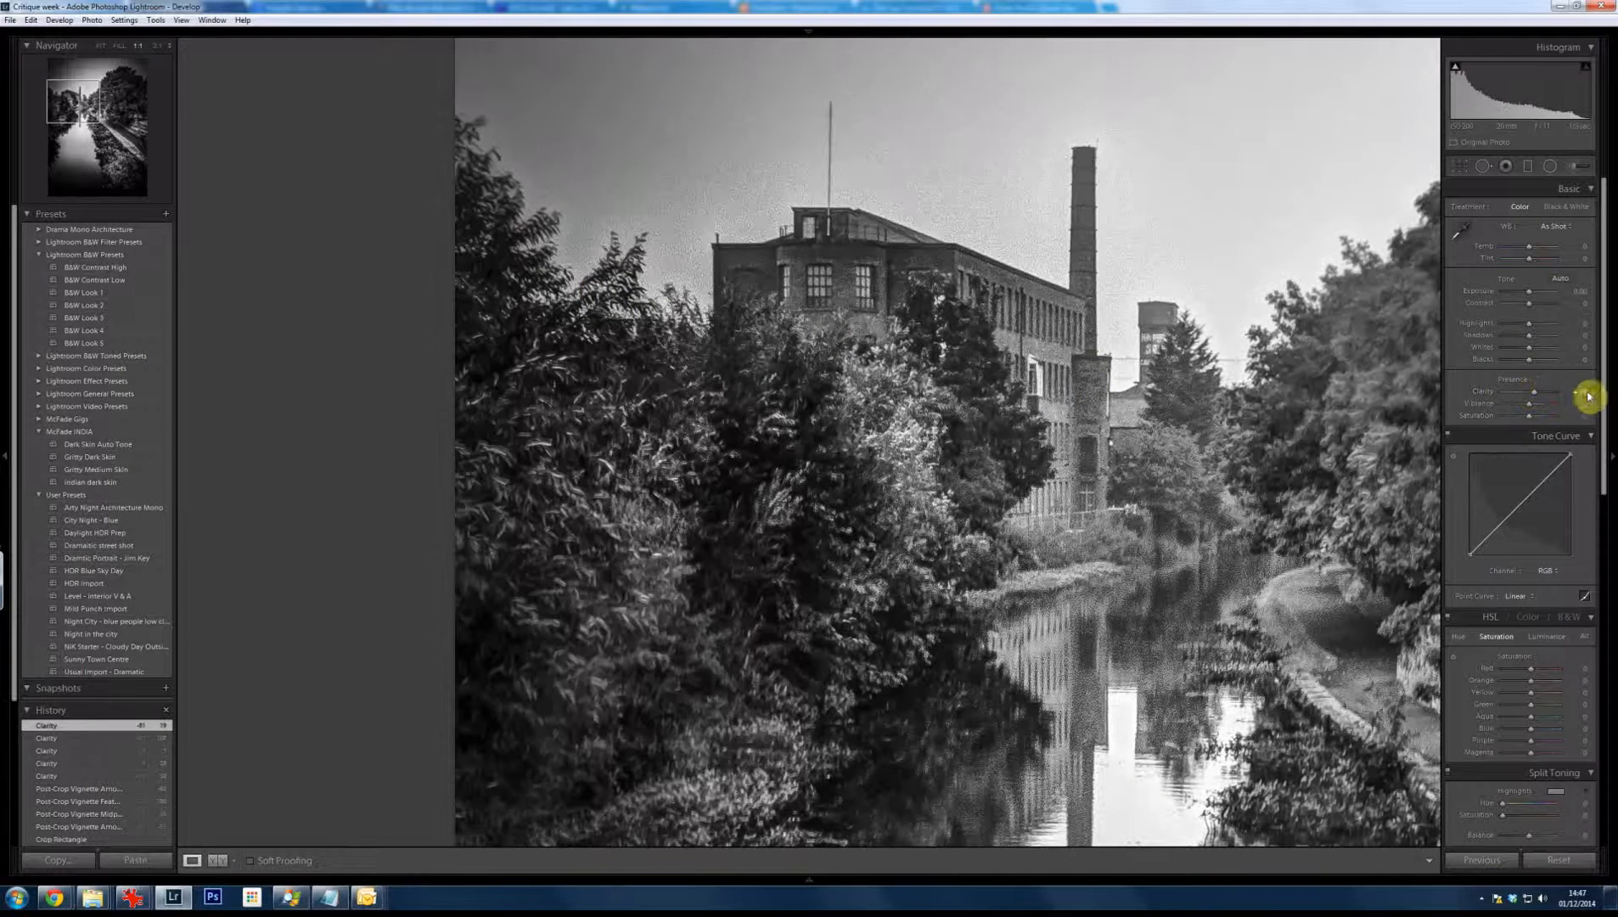
pyautogui.click(1165, 374)
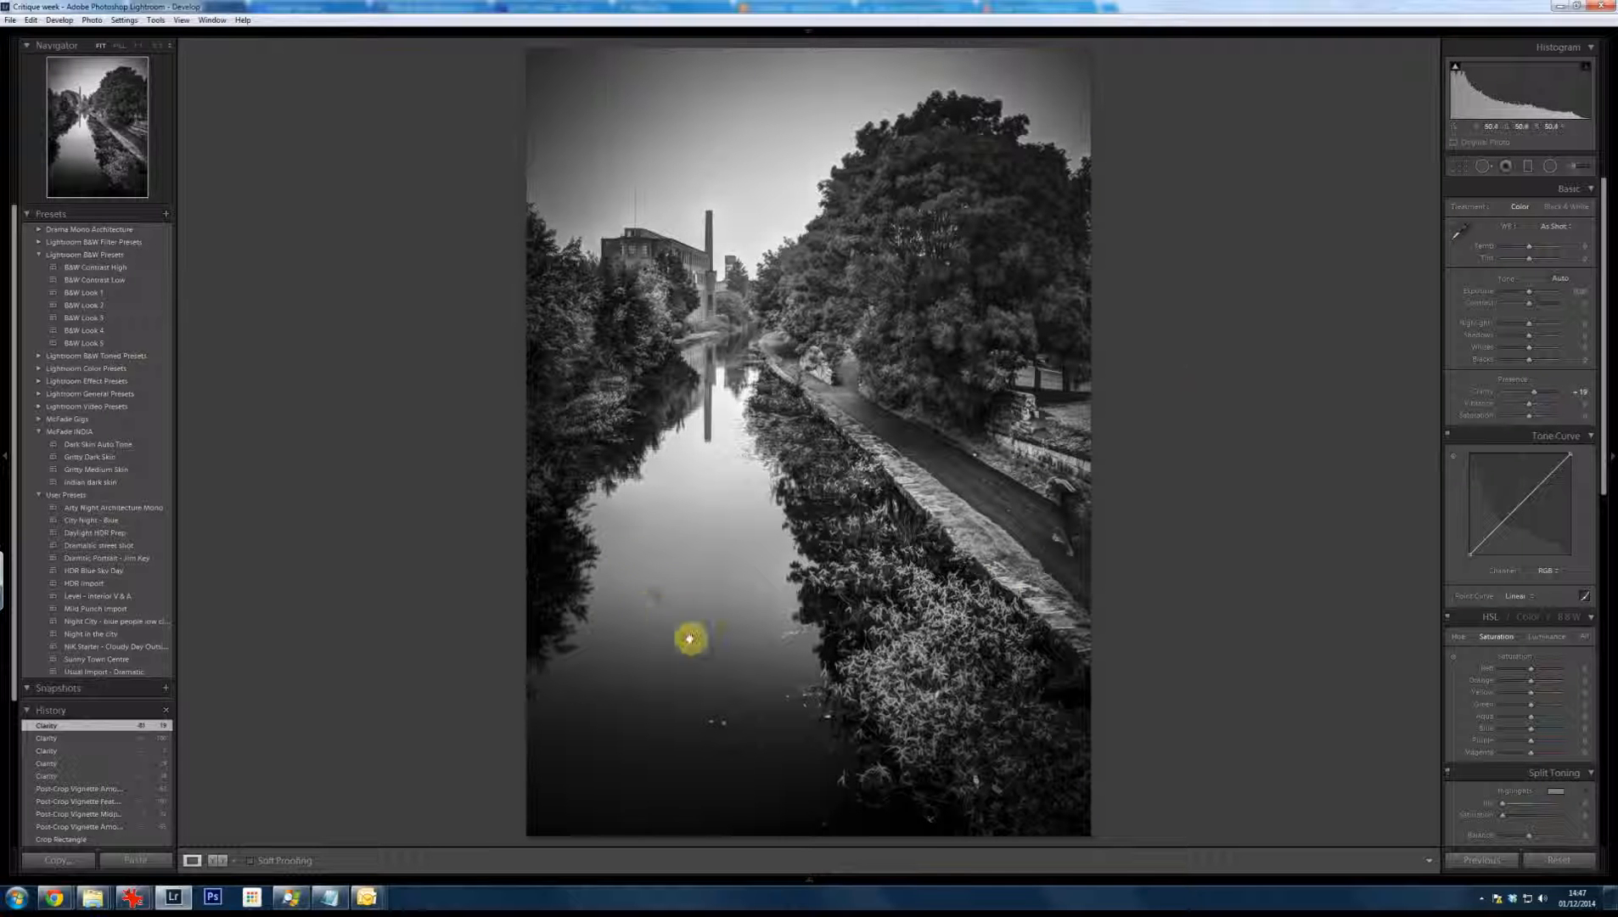
# Heal two dark spots on the canal's water surface with Spot Removal
pyautogui.click(686, 639)
pyautogui.click(1487, 170)
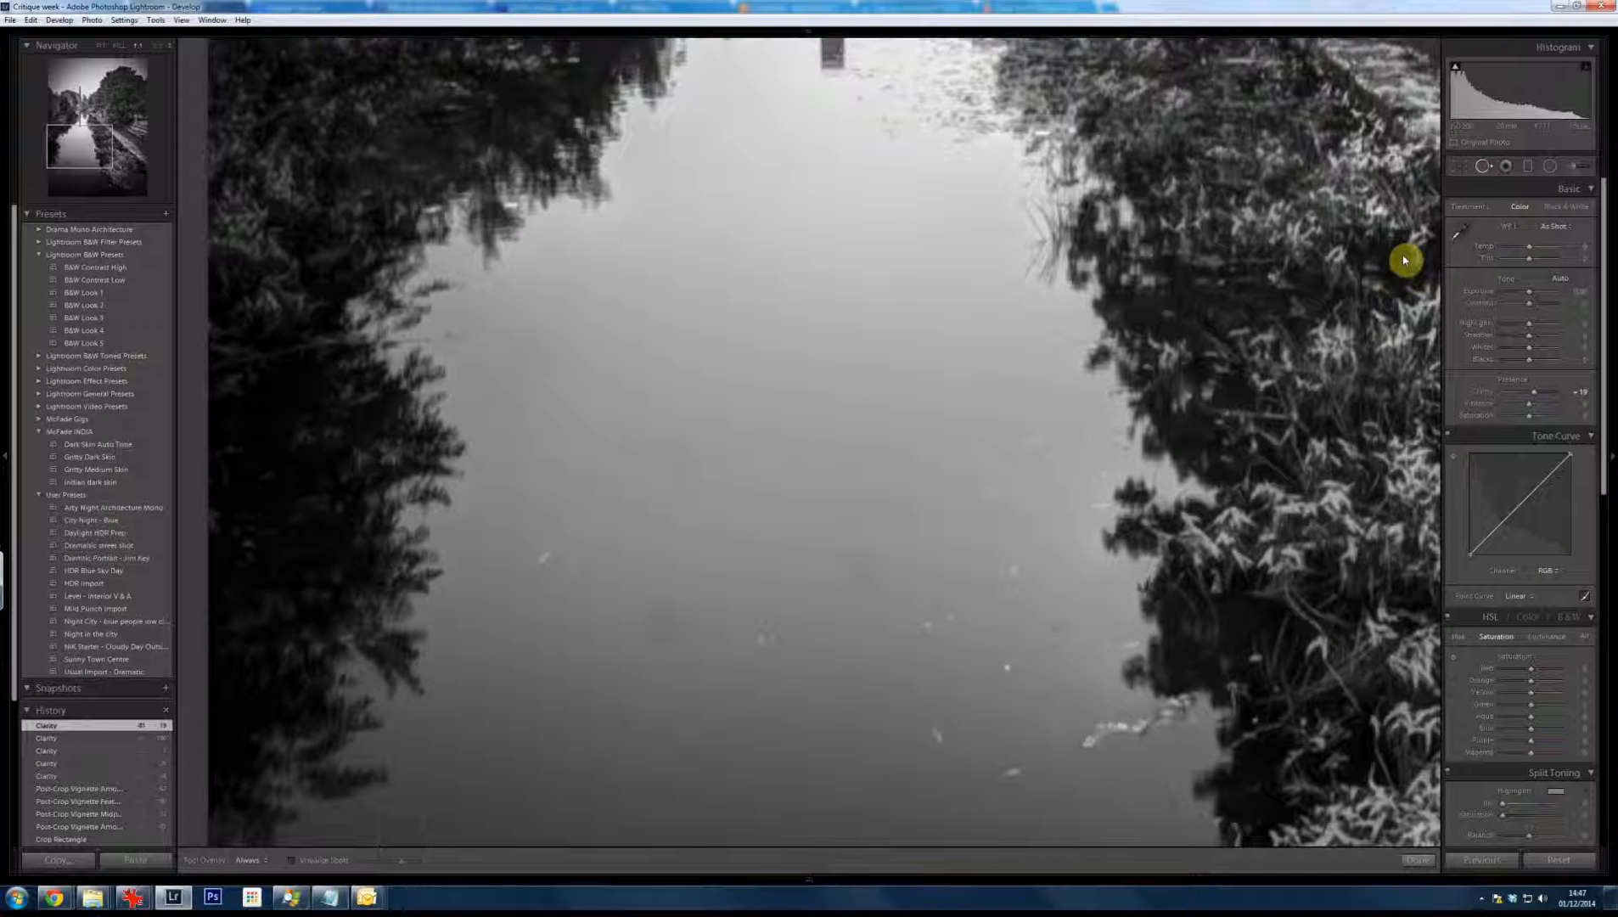
pyautogui.click(680, 633)
pyautogui.moveTo(673, 641); pyautogui.dragTo(656, 633)
pyautogui.moveTo(870, 559)
pyautogui.mouseDown()
pyautogui.moveTo(853, 553)
pyautogui.moveTo(870, 596)
pyautogui.moveTo(874, 567)
pyautogui.moveTo(889, 585)
pyautogui.moveTo(827, 607)
pyautogui.moveTo(883, 549)
pyautogui.moveTo(860, 571)
pyautogui.mouseUp()
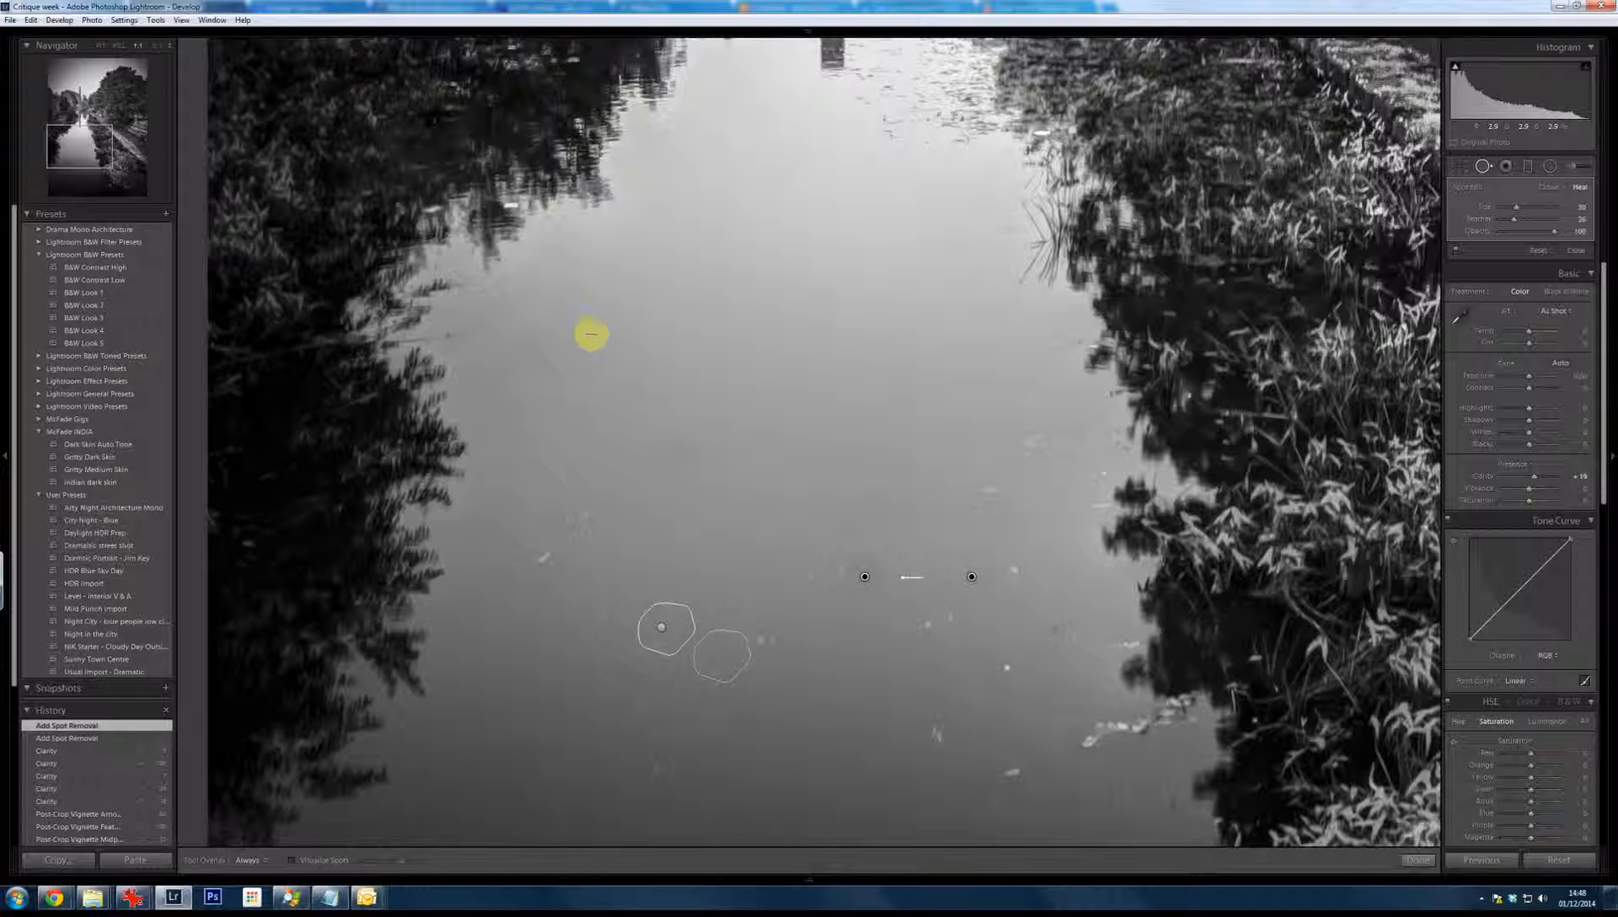
pyautogui.click(1418, 859)
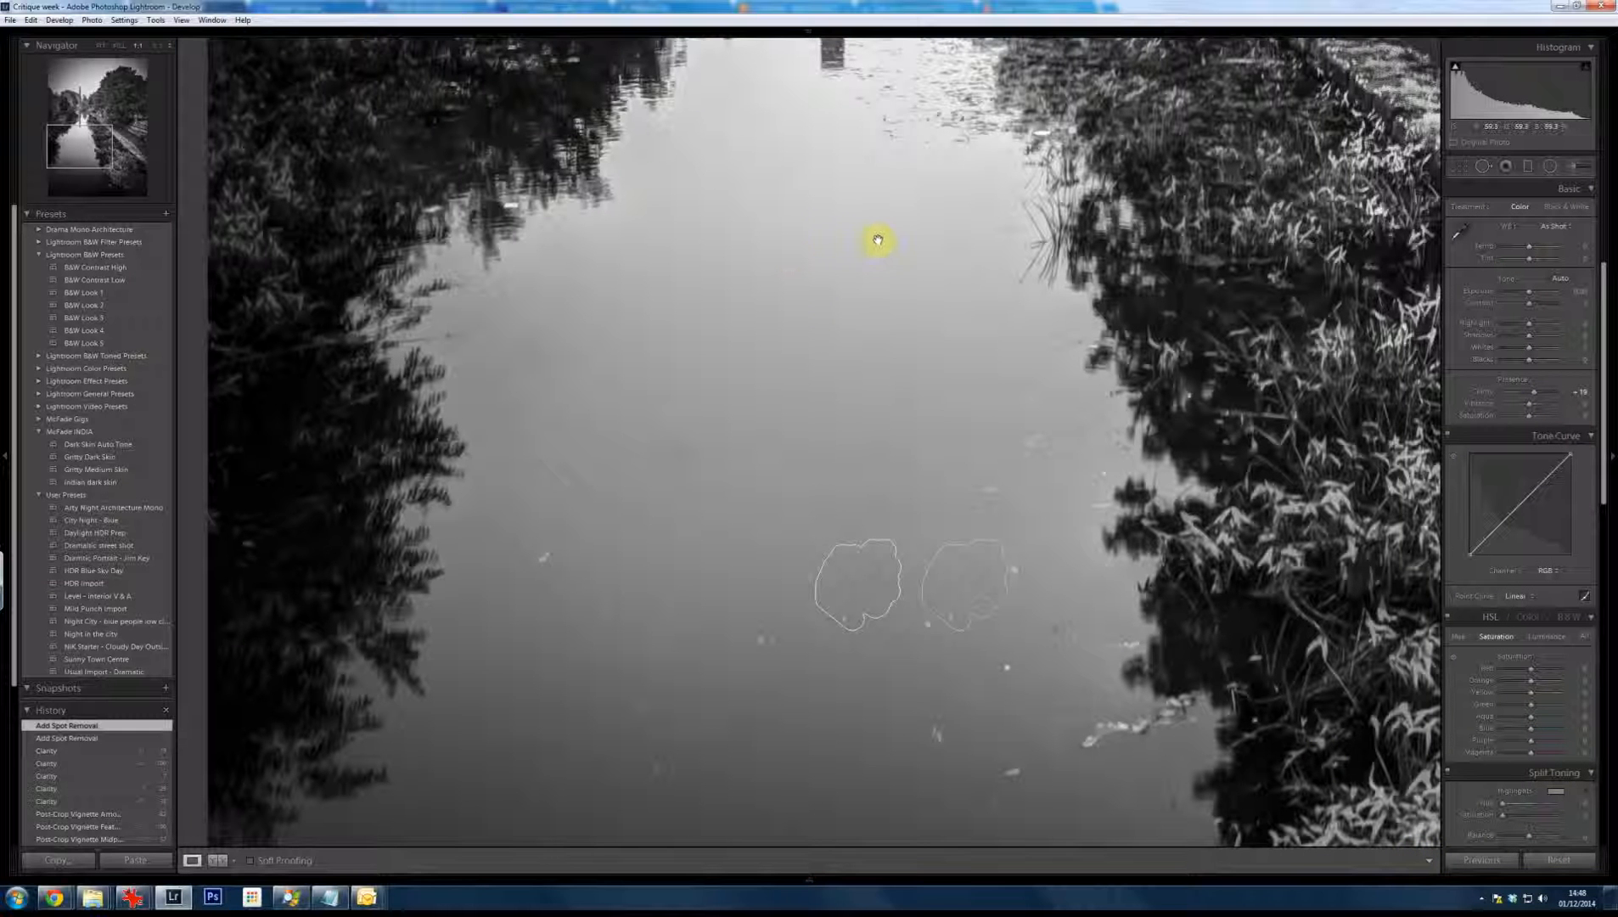
pyautogui.click(868, 191)
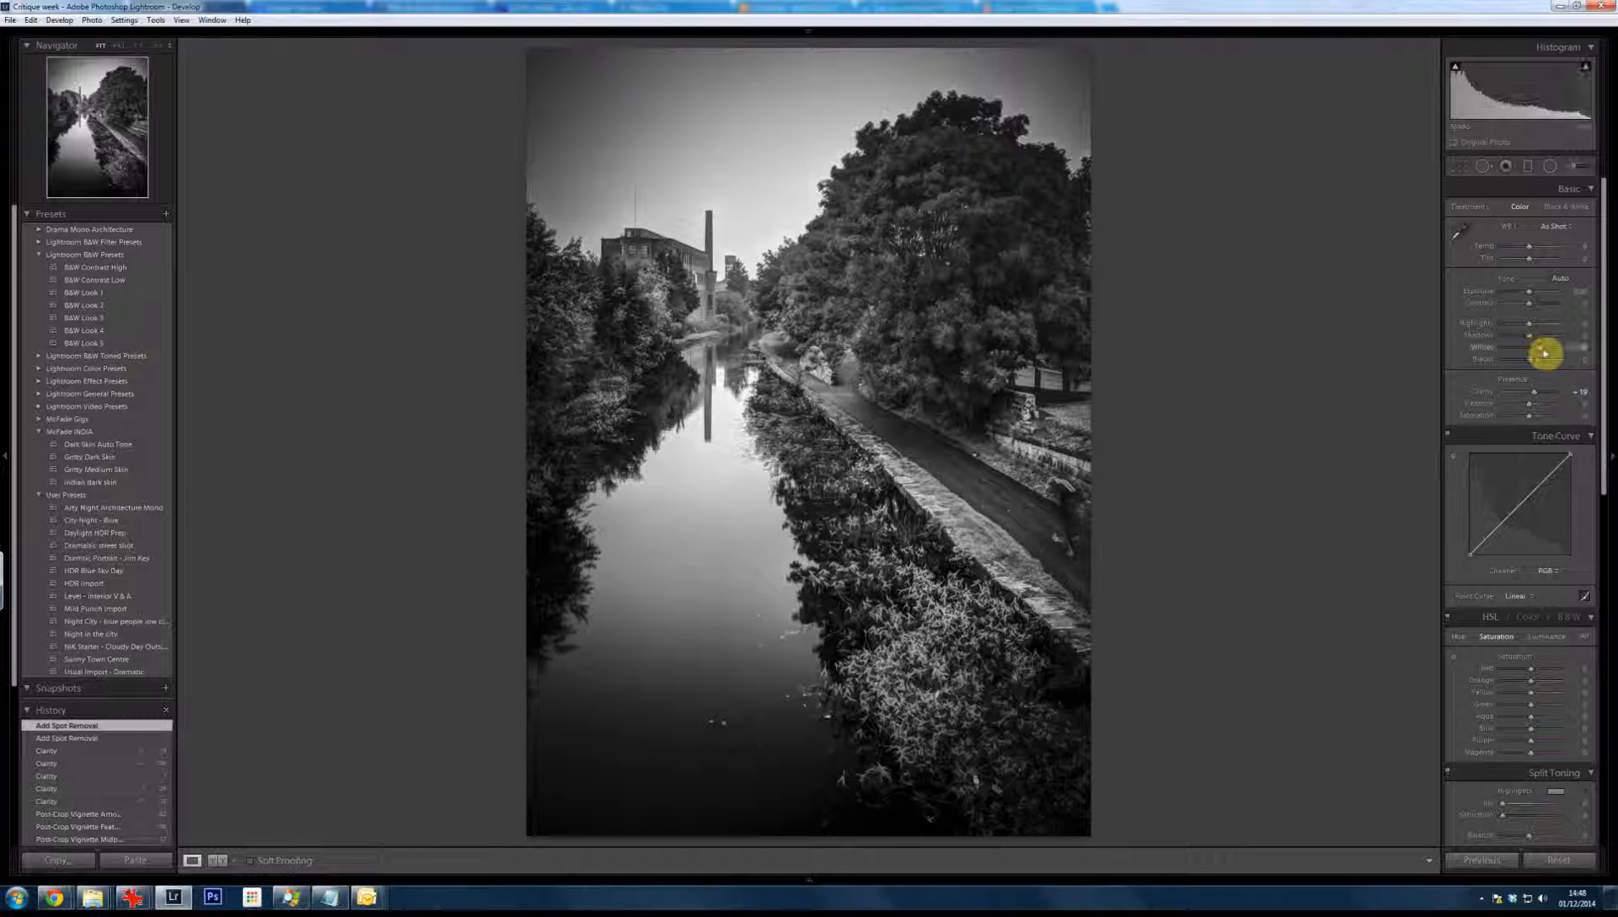
# Raise the canal photo's Whites to +60
pyautogui.click(1545, 353)
pyautogui.moveTo(1549, 353); pyautogui.dragTo(1545, 351)
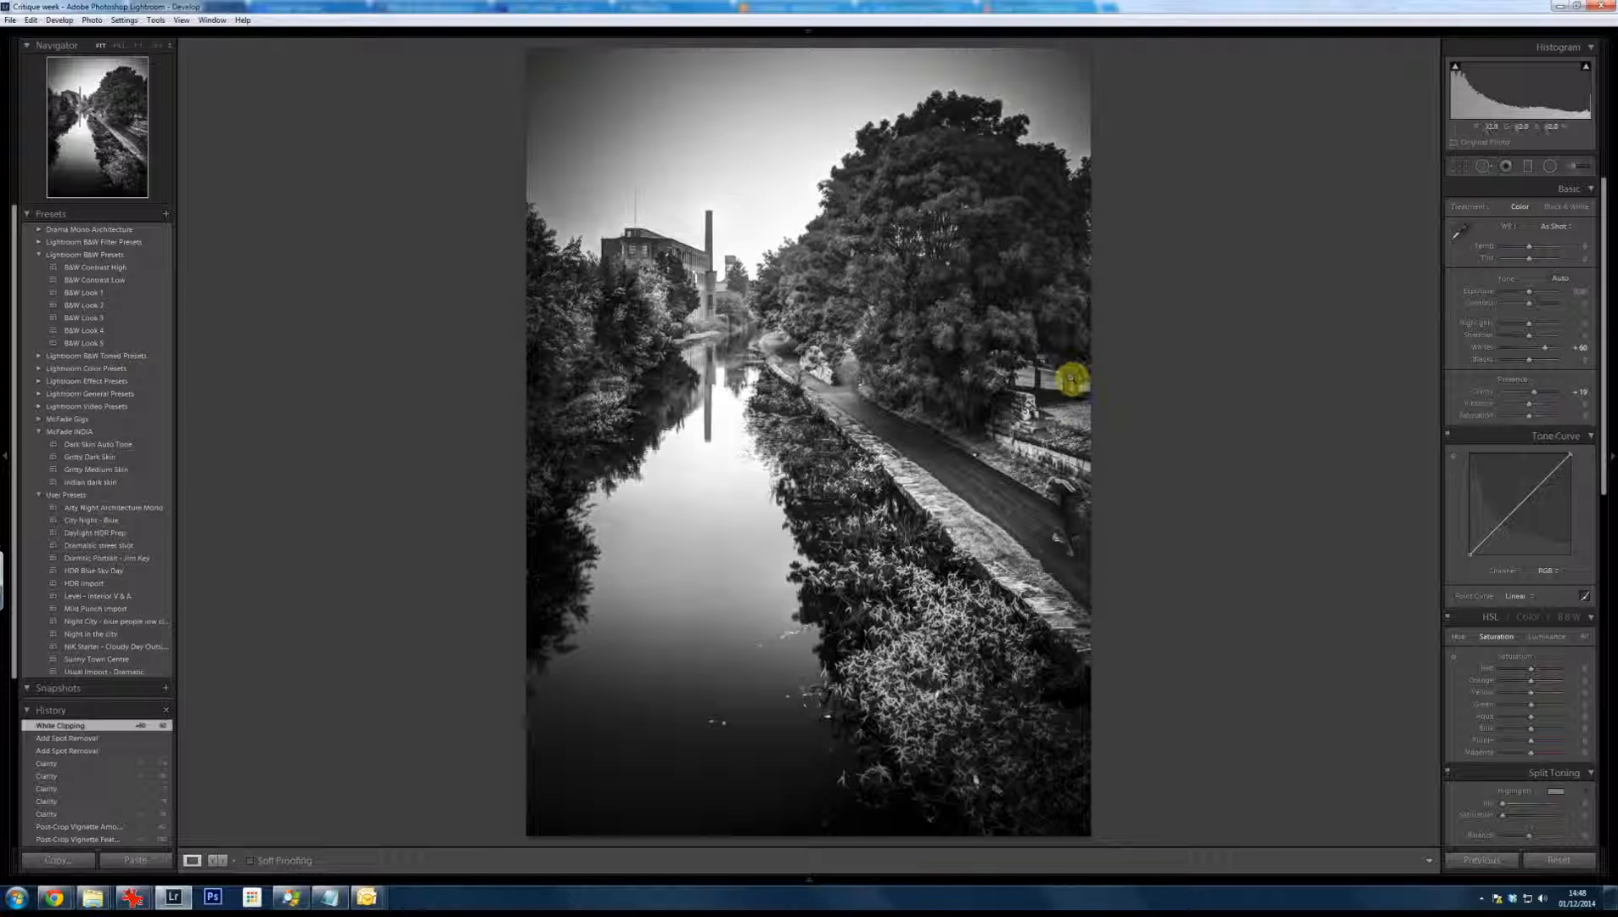
# Open the Loch Fyne photo from the filmstrip and strongly raise its Whites to brighten the scene
pyautogui.click(811, 881)
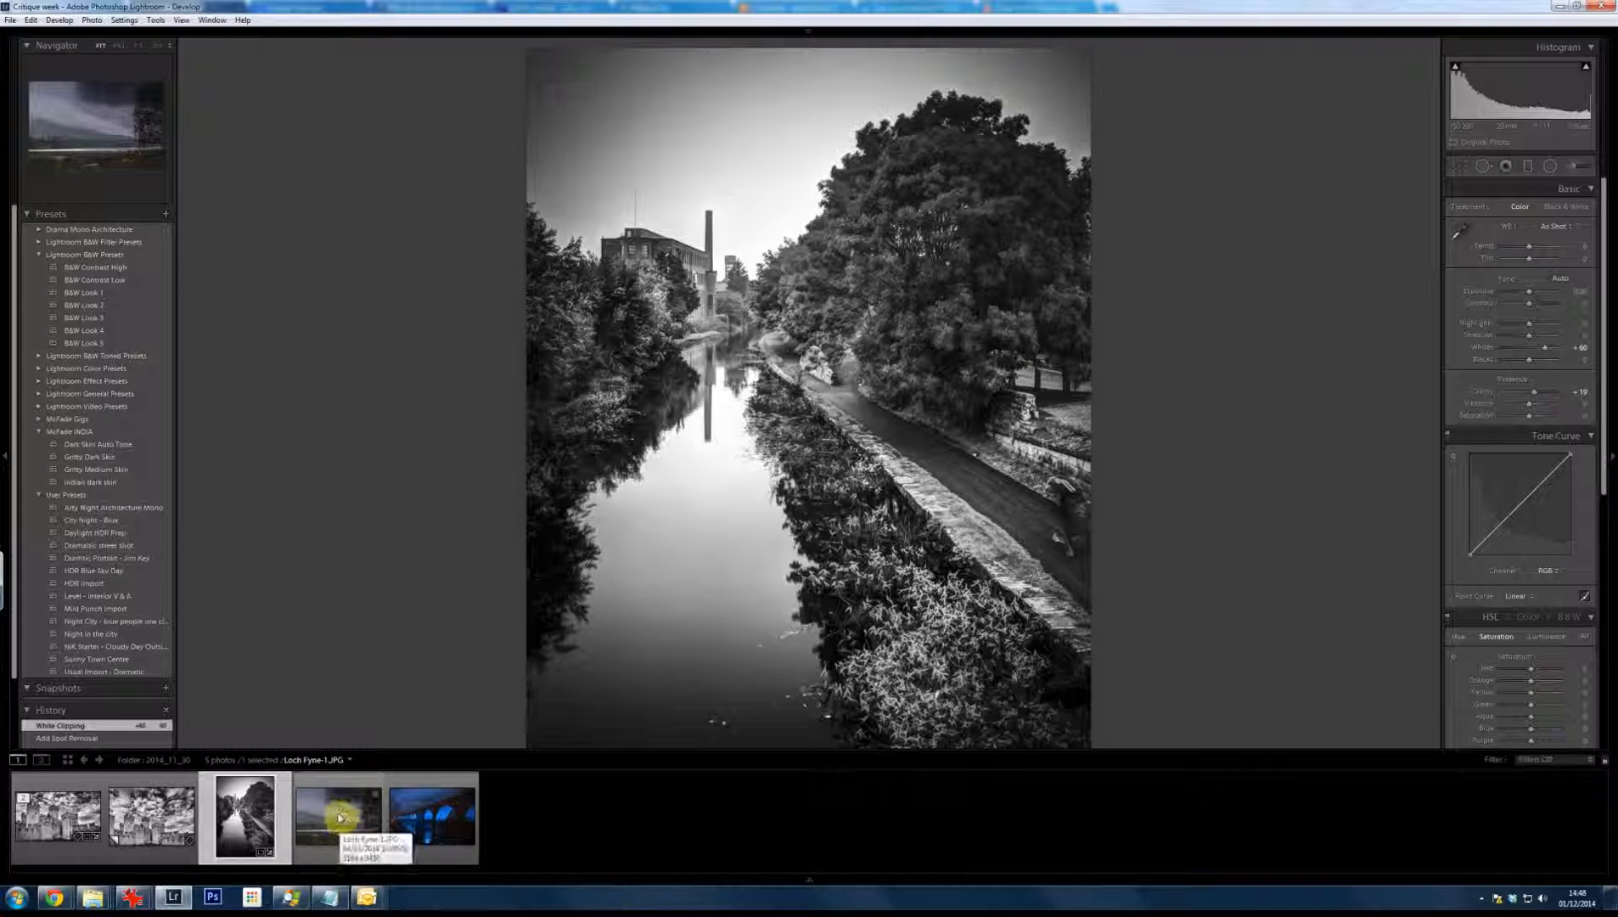
pyautogui.click(349, 850)
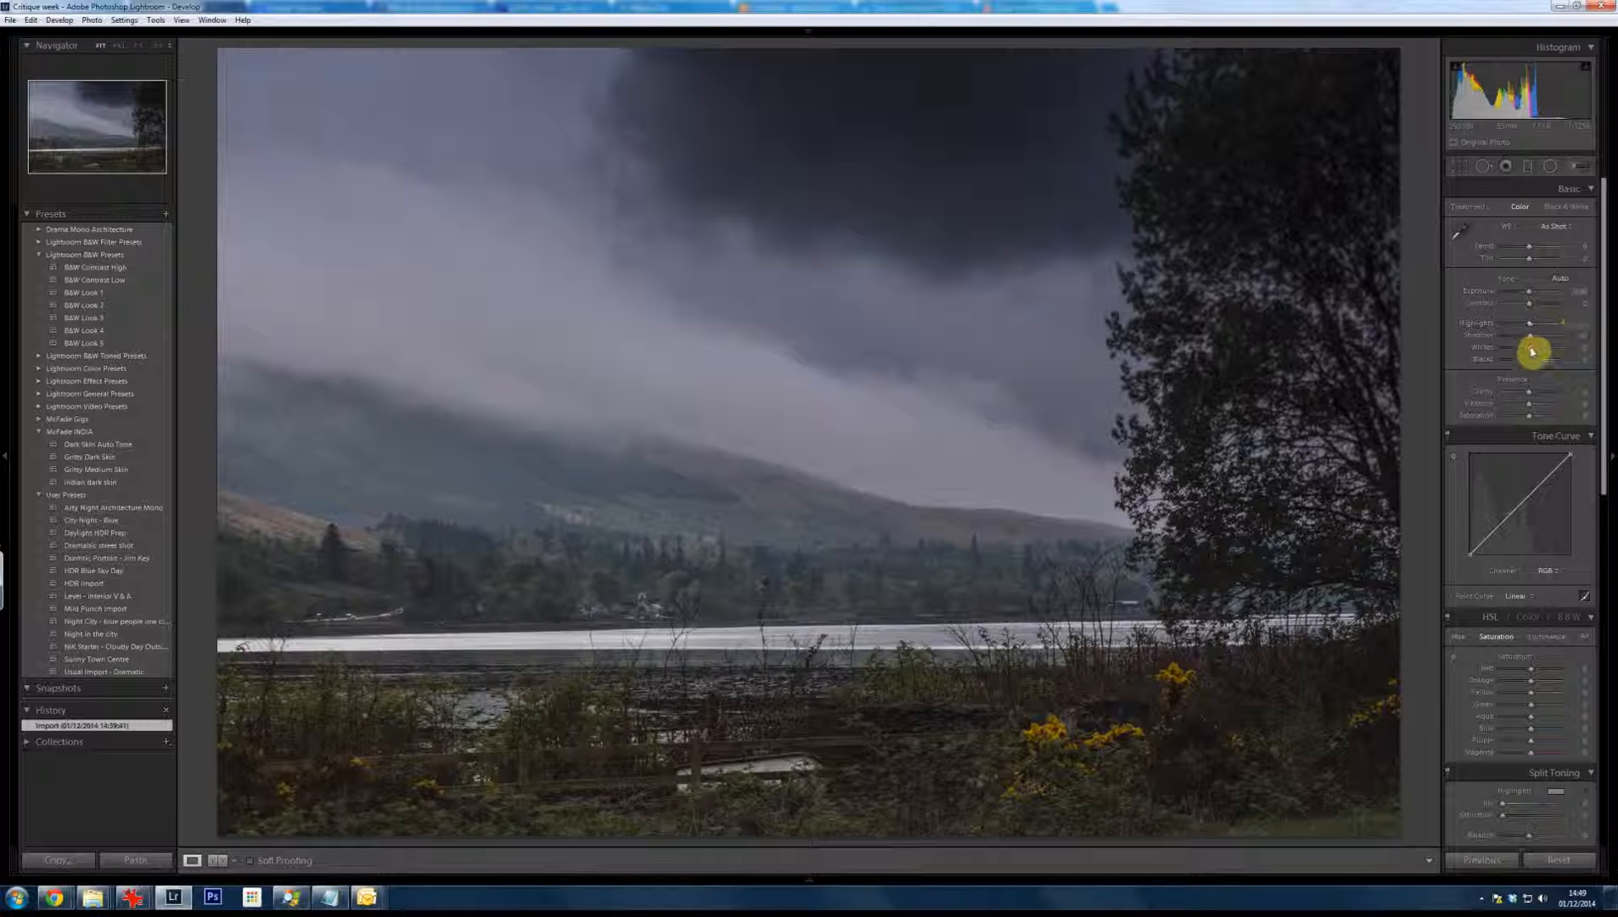
pyautogui.moveTo(1533, 350); pyautogui.dragTo(1548, 352)
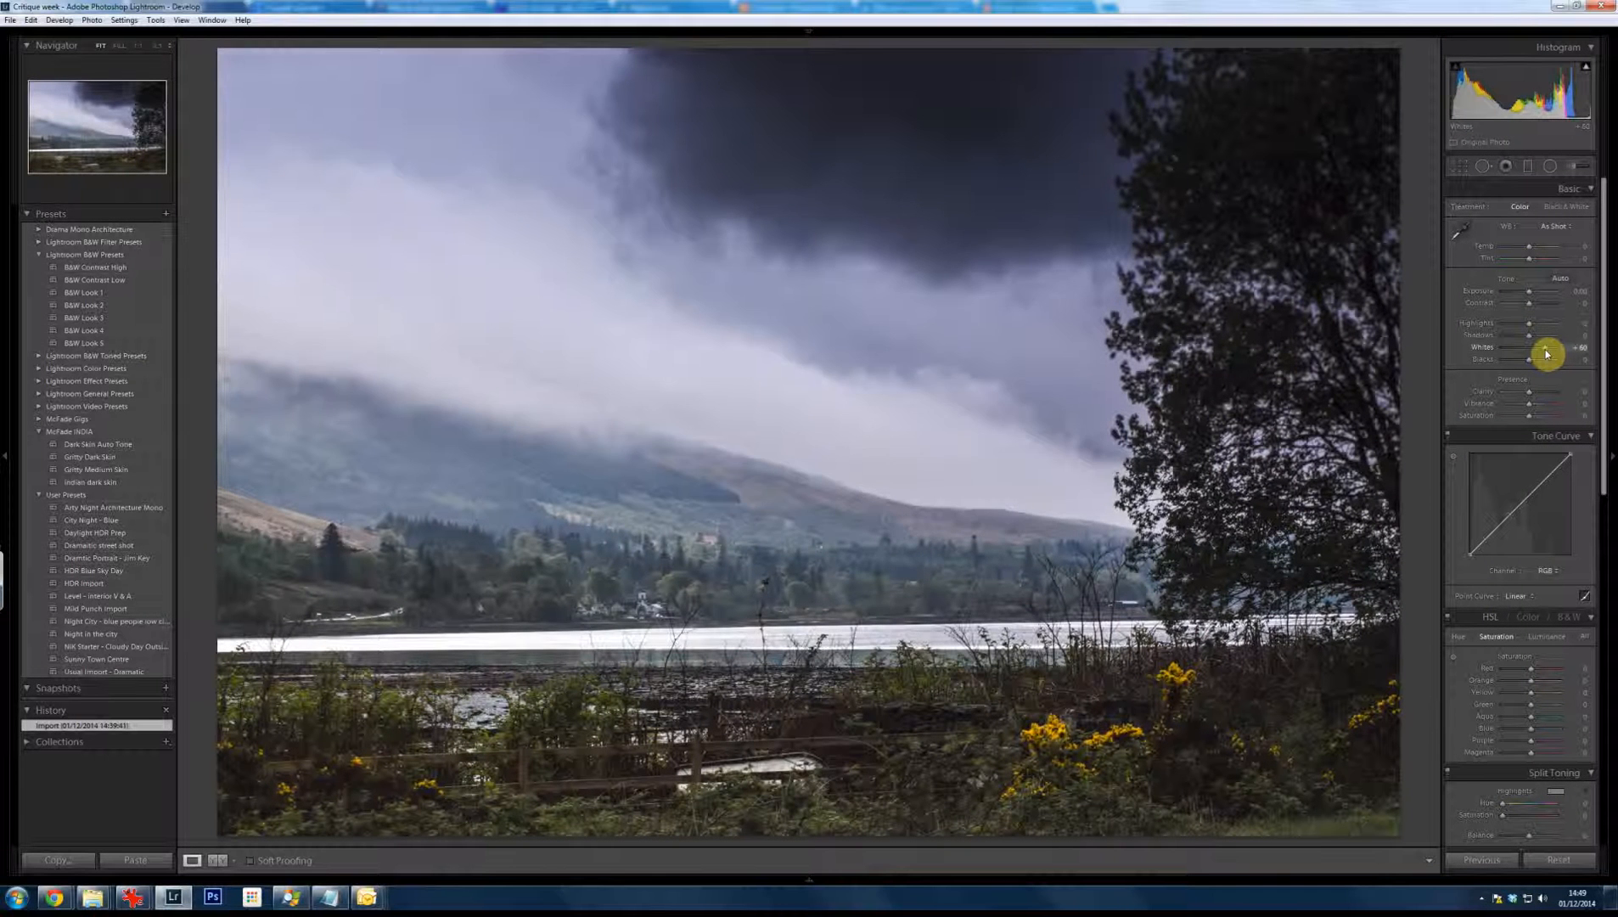
pyautogui.moveTo(1547, 352); pyautogui.dragTo(1550, 353)
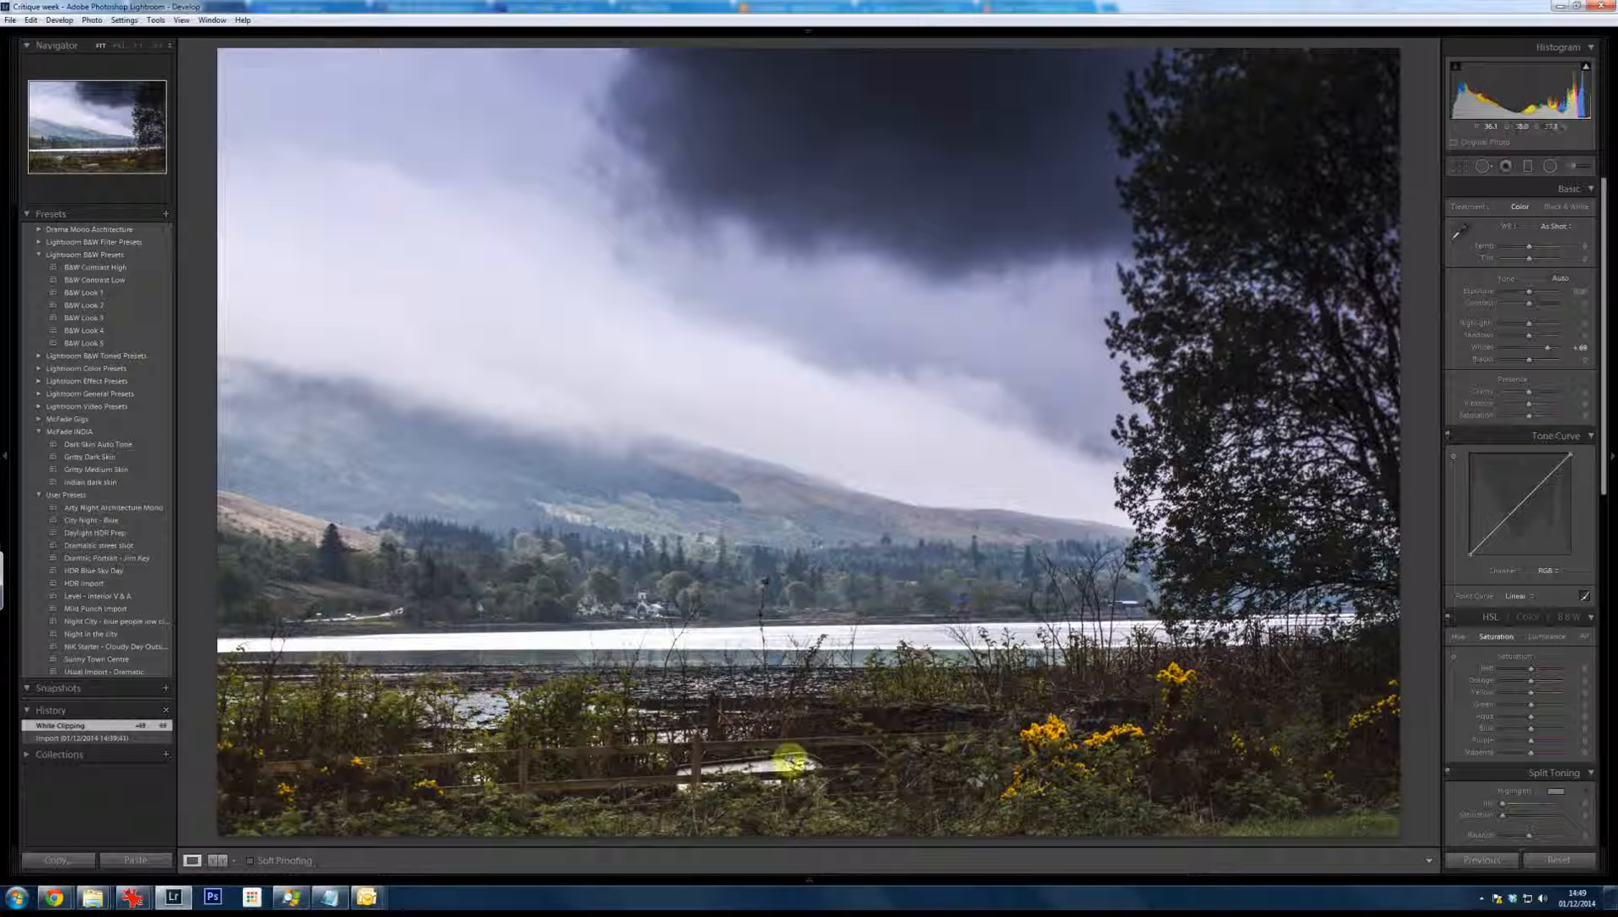
# Inspect the far shore of the Loch Fyne photo and straighten the picture along the waterline with a crop angle of 0.76
pyautogui.click(465, 565)
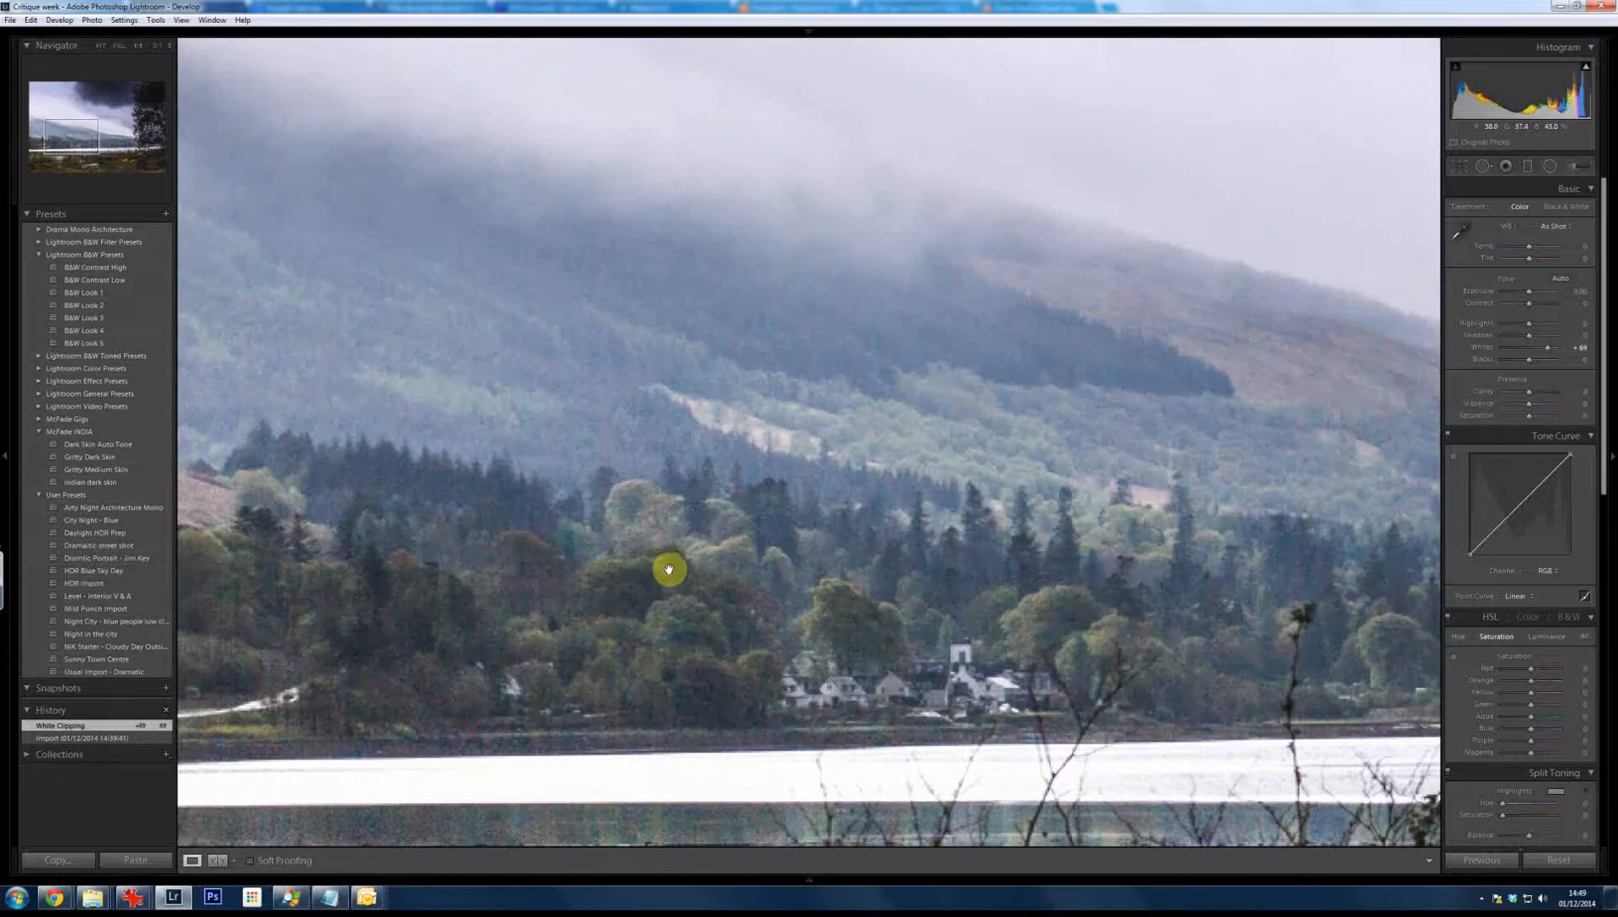
pyautogui.click(667, 471)
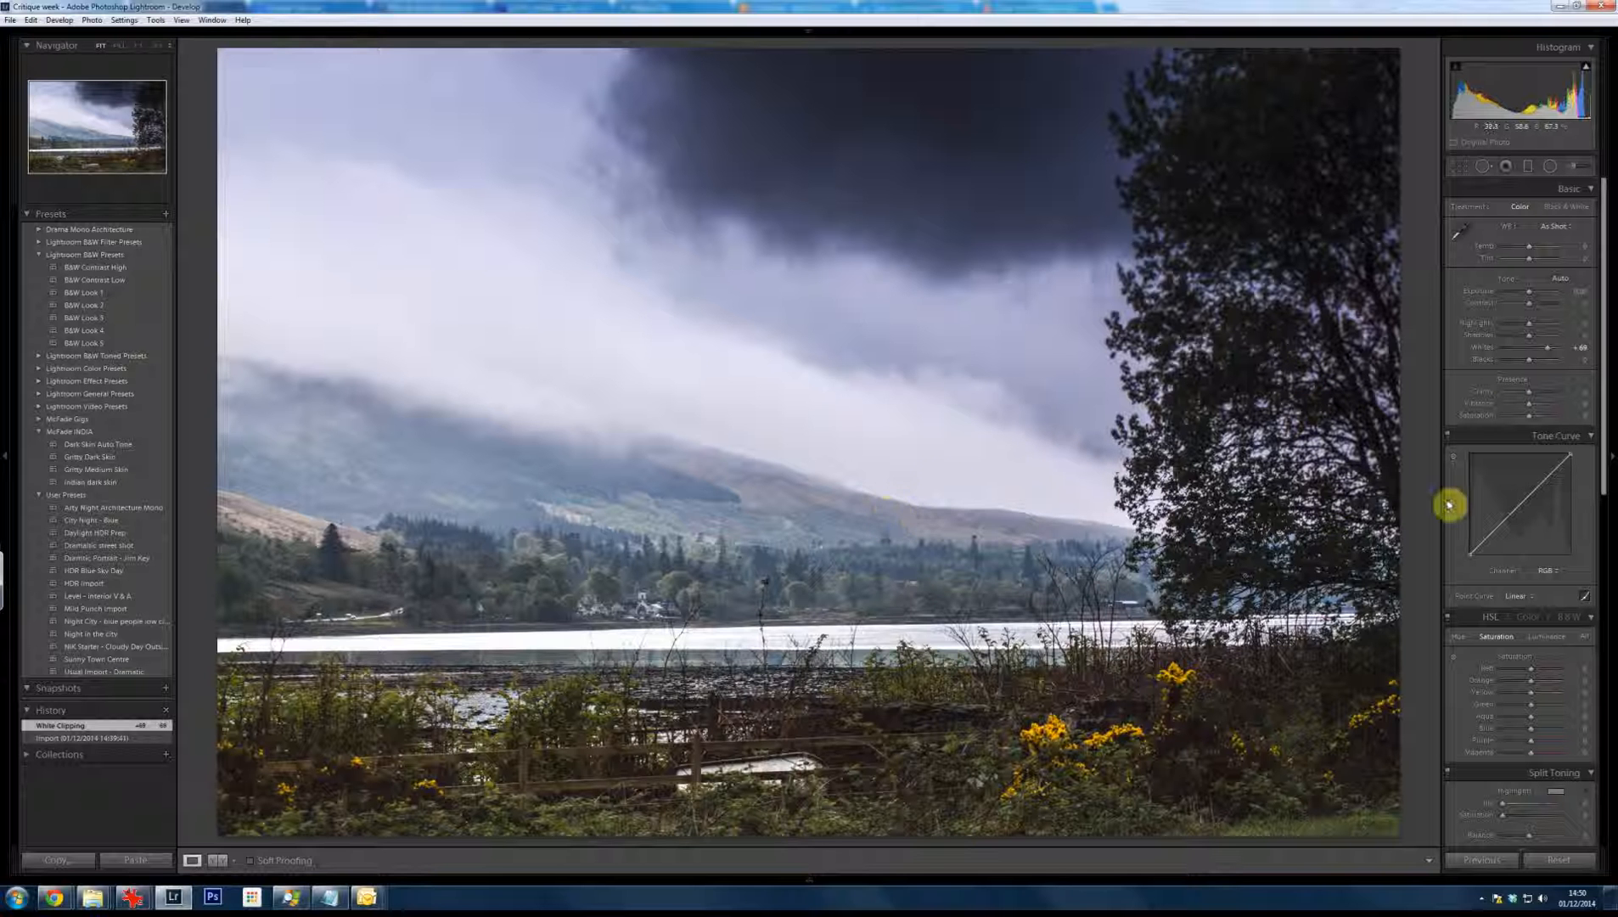
pyautogui.click(1459, 169)
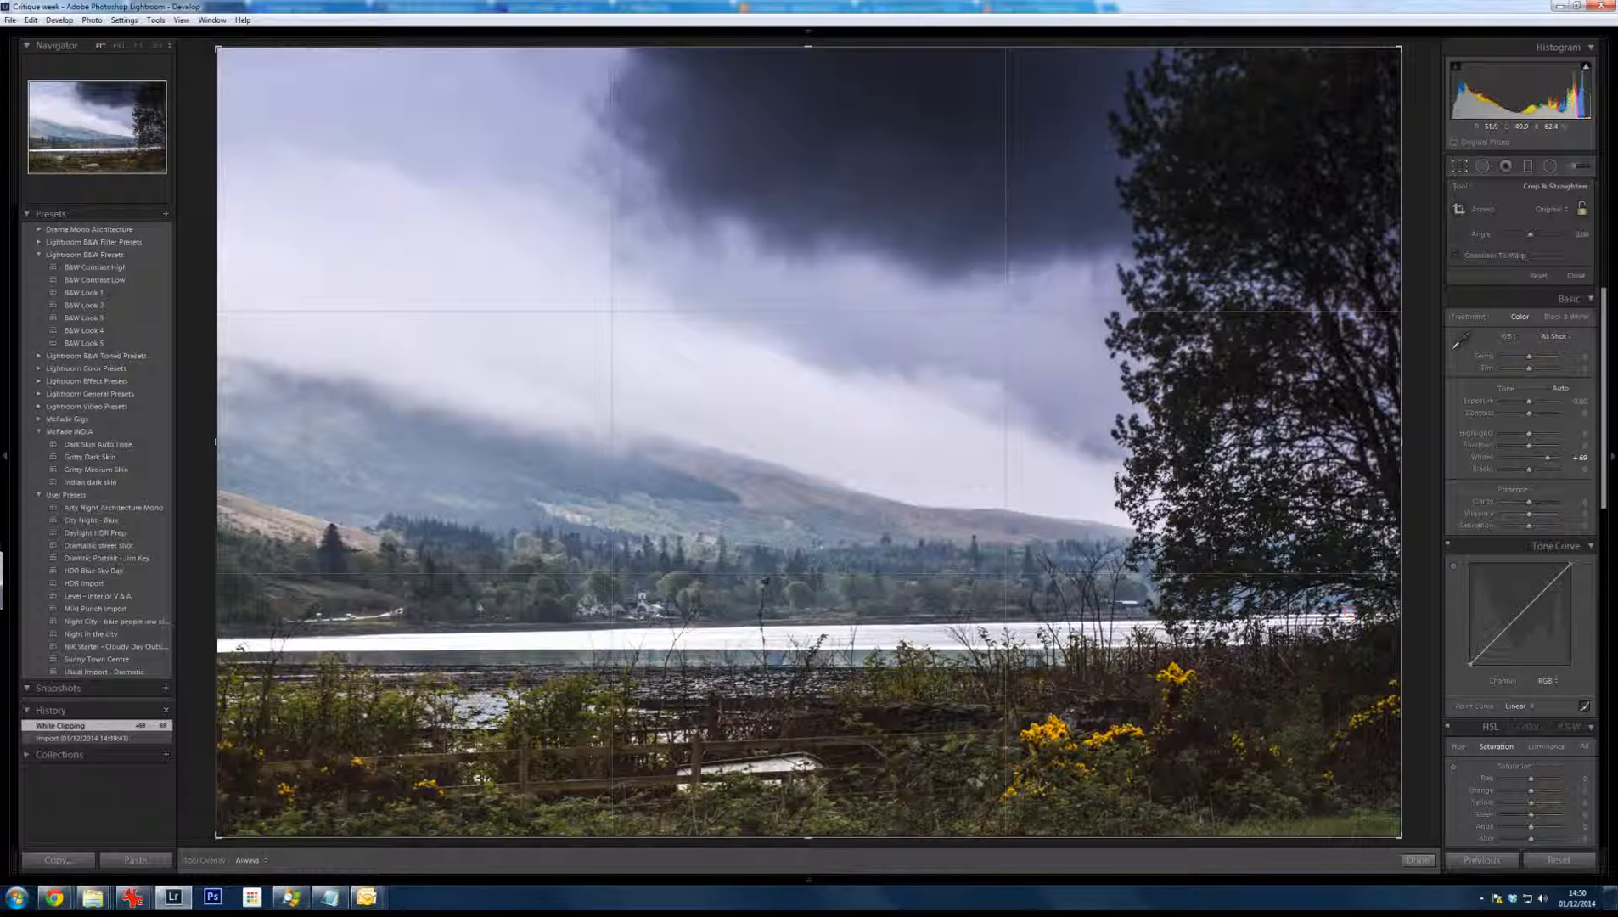
pyautogui.moveTo(1352, 612); pyautogui.dragTo(345, 625)
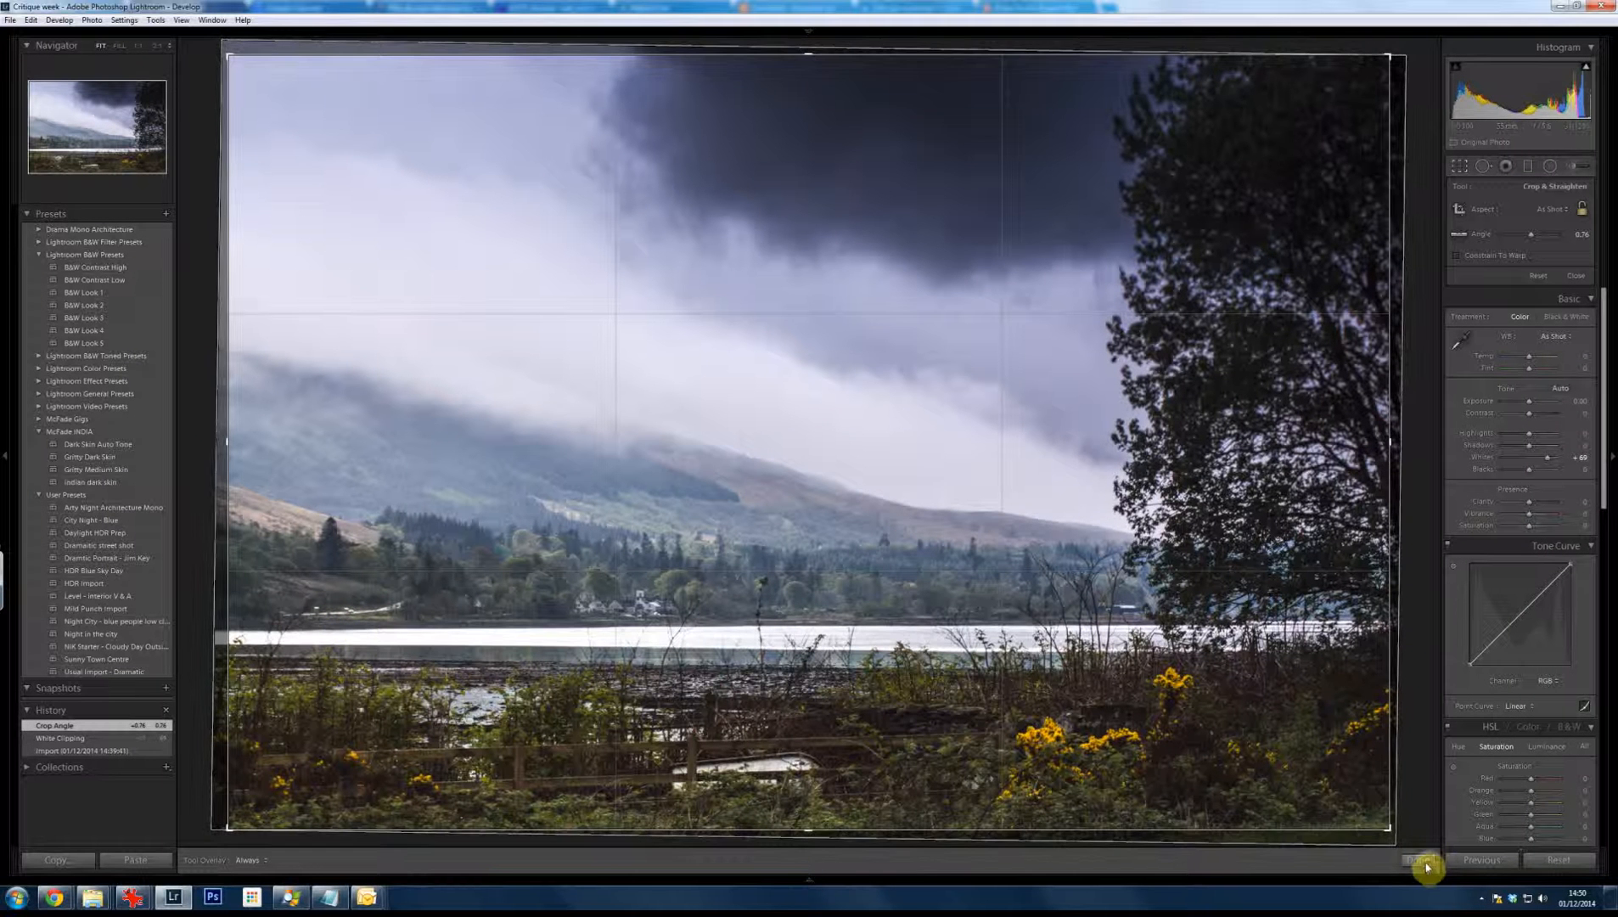
pyautogui.click(1426, 862)
pyautogui.click(1431, 864)
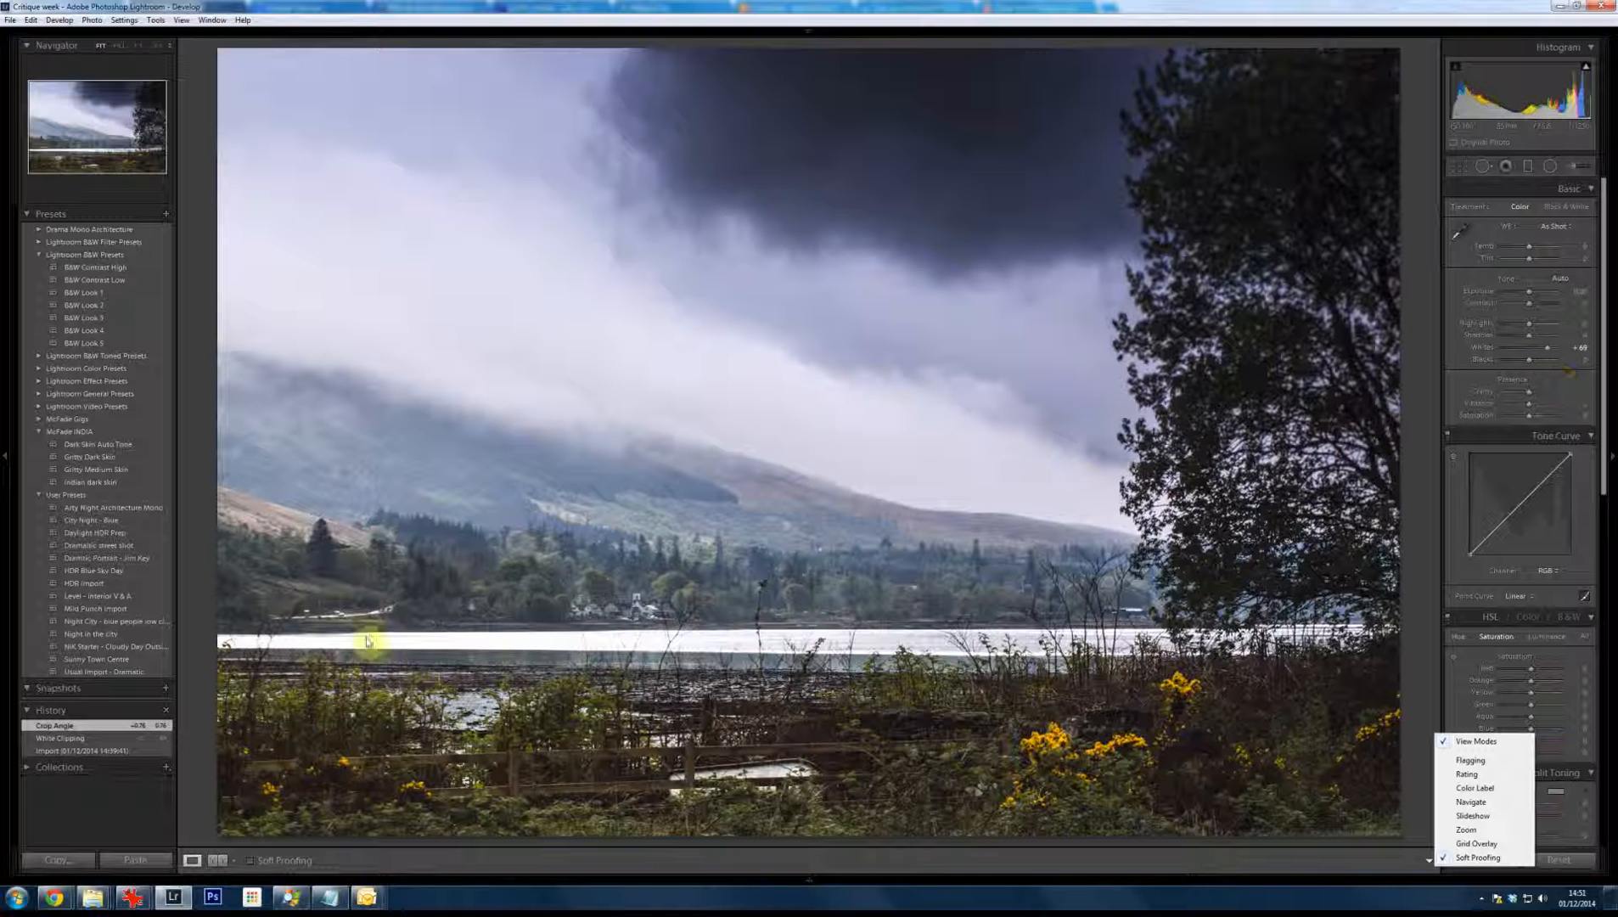
pyautogui.click(416, 608)
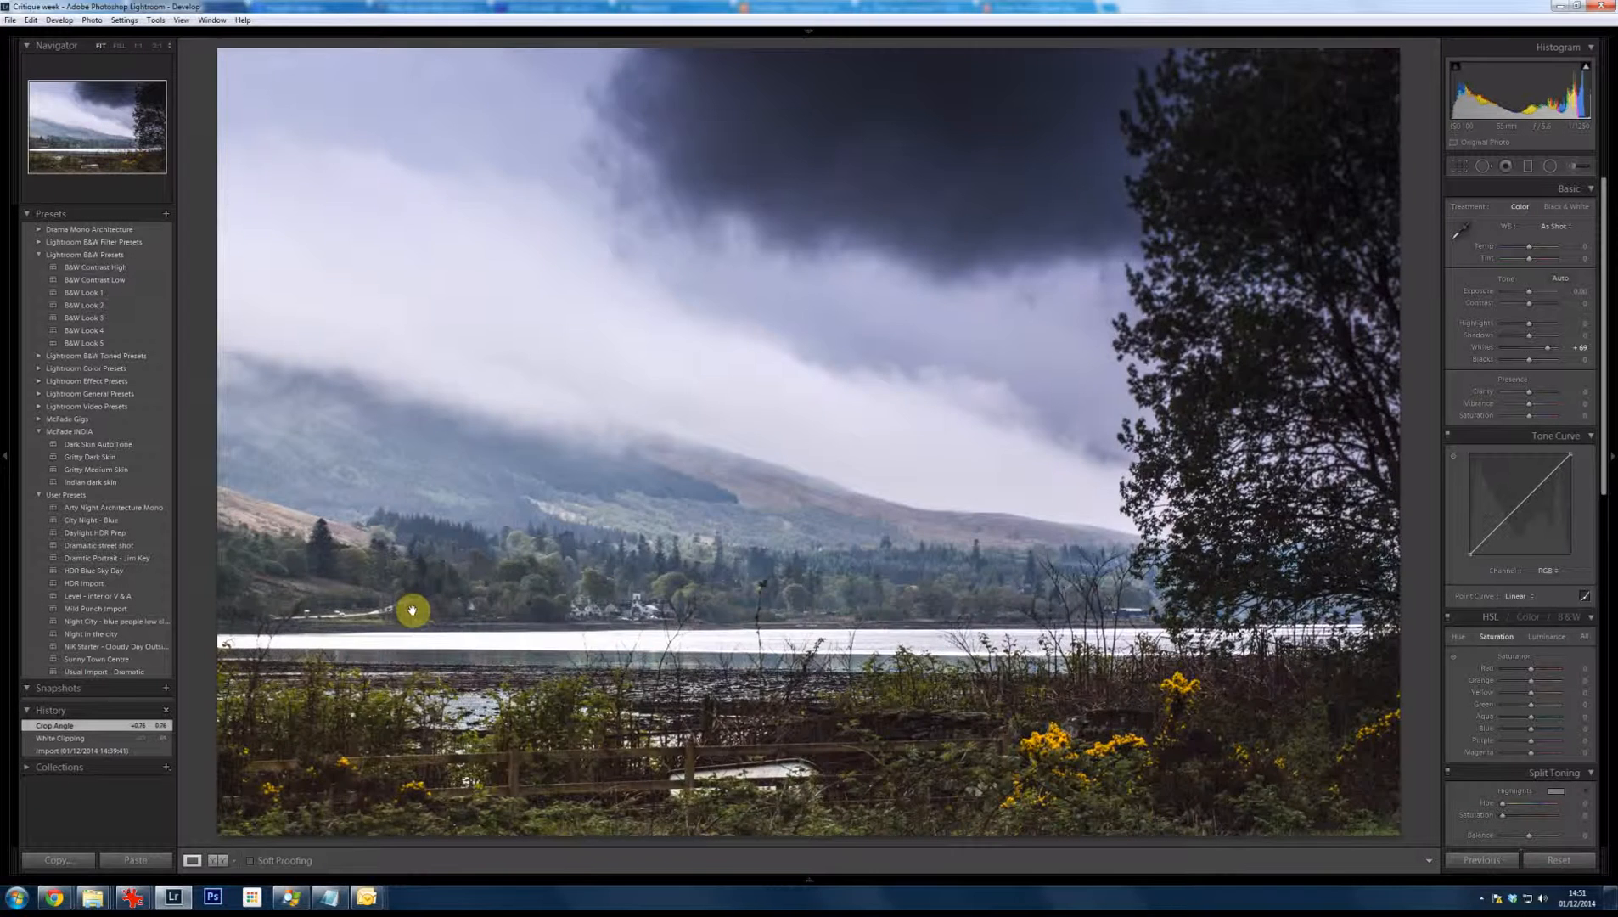
# Set the Loch Fyne photo's colour noise reduction to 25 while viewing the village and hillside at full size
pyautogui.click(417, 608)
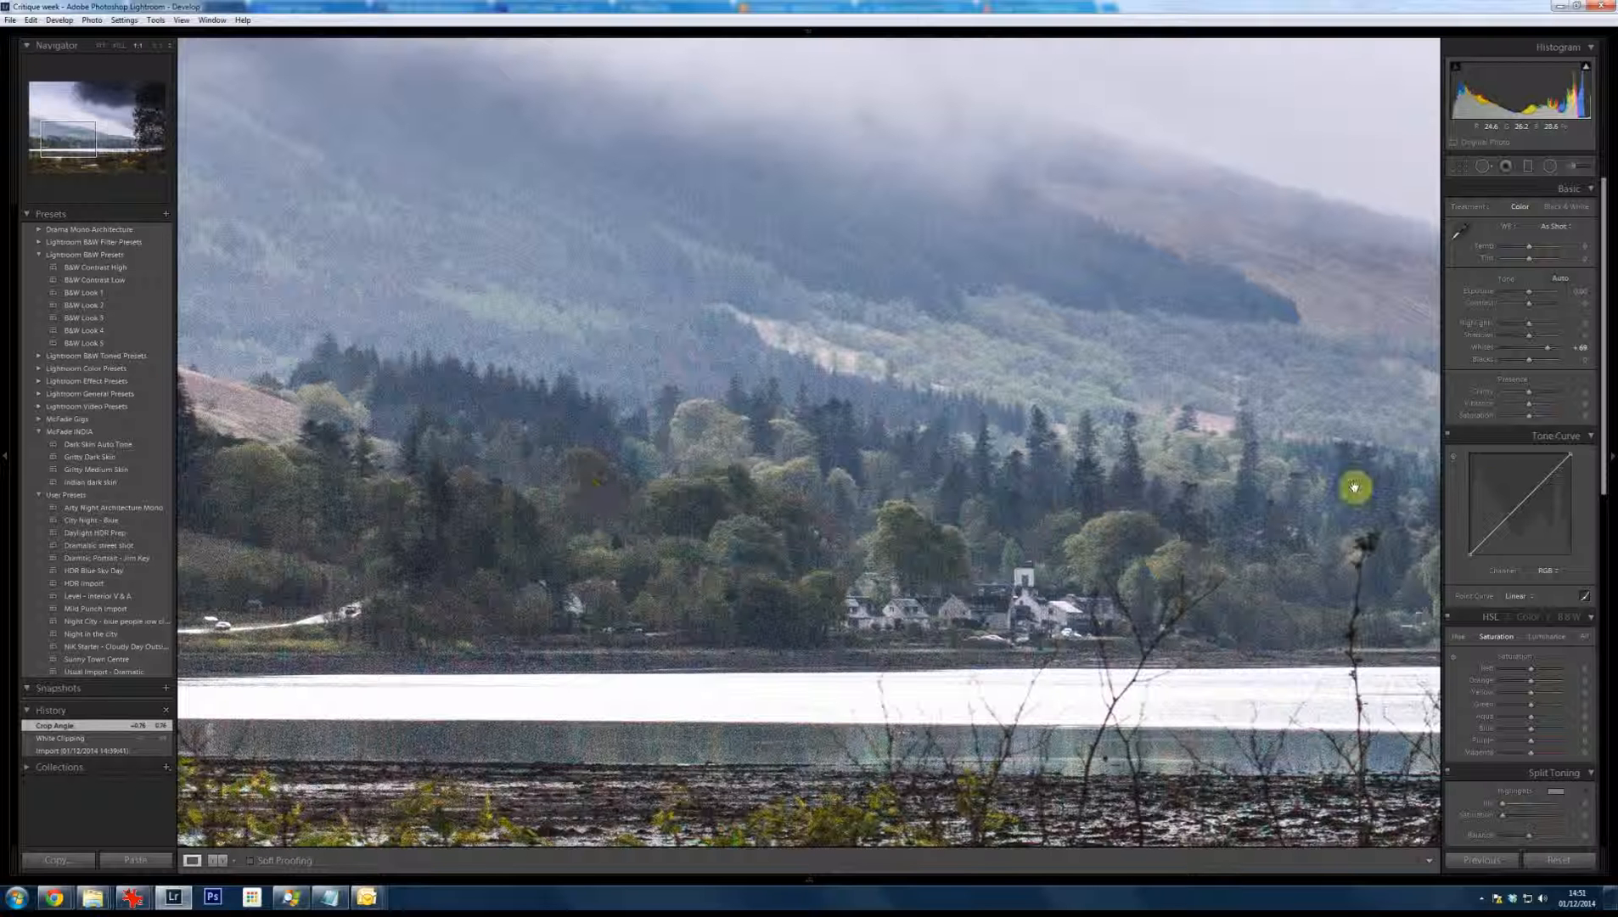
pyautogui.click(1612, 480)
pyautogui.click(1612, 454)
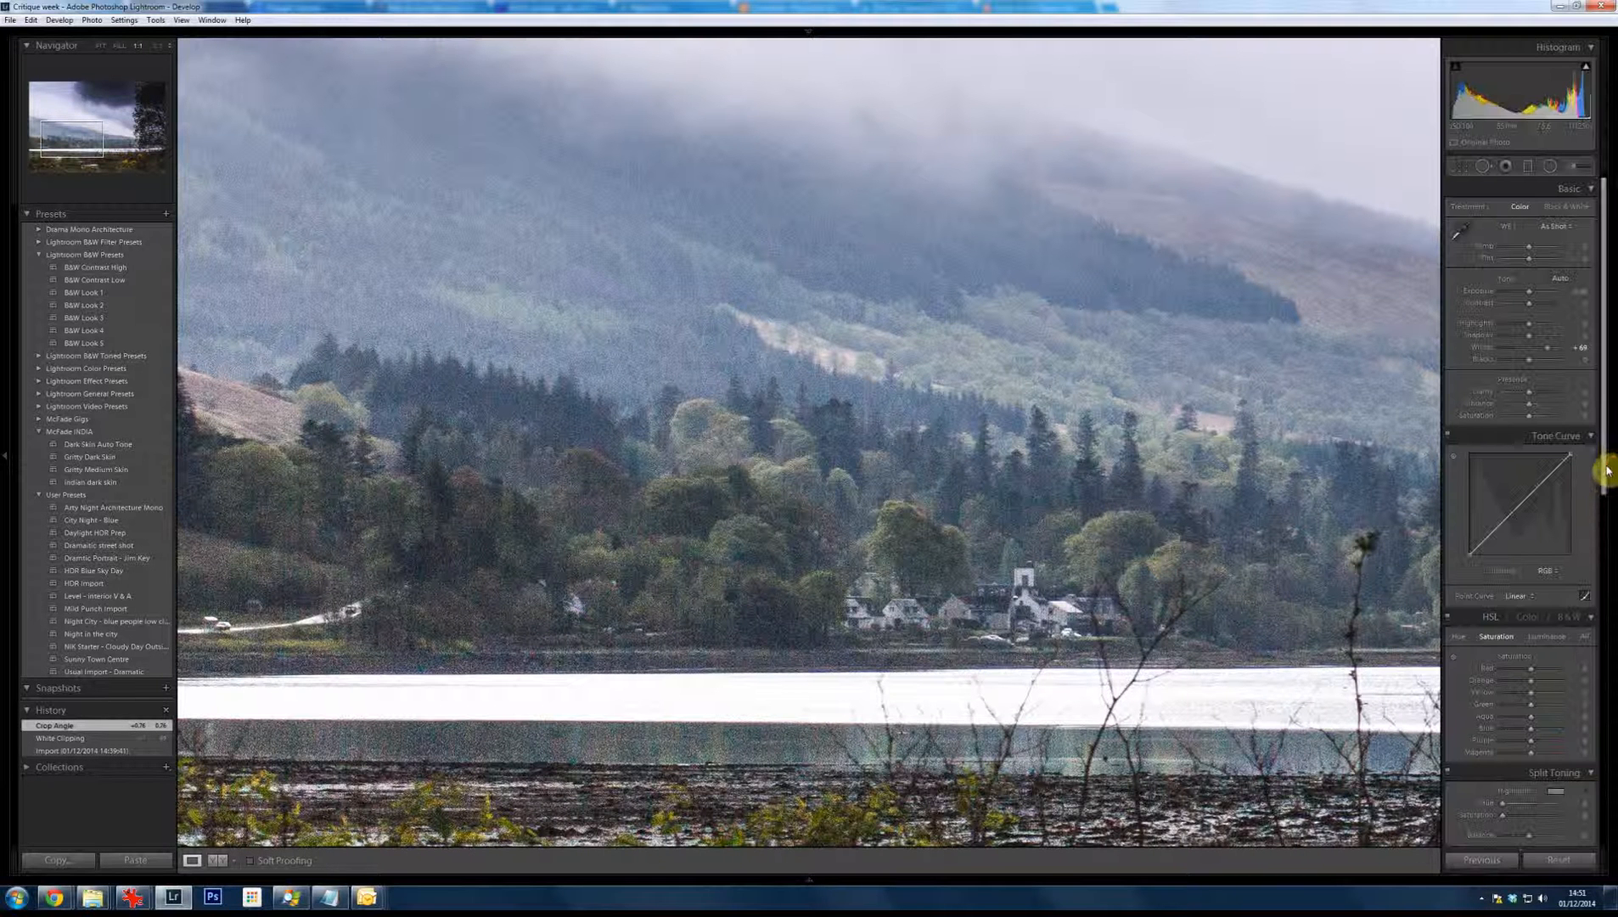
pyautogui.scroll(-3, 1604, 552)
pyautogui.scroll(-6, 1596, 680)
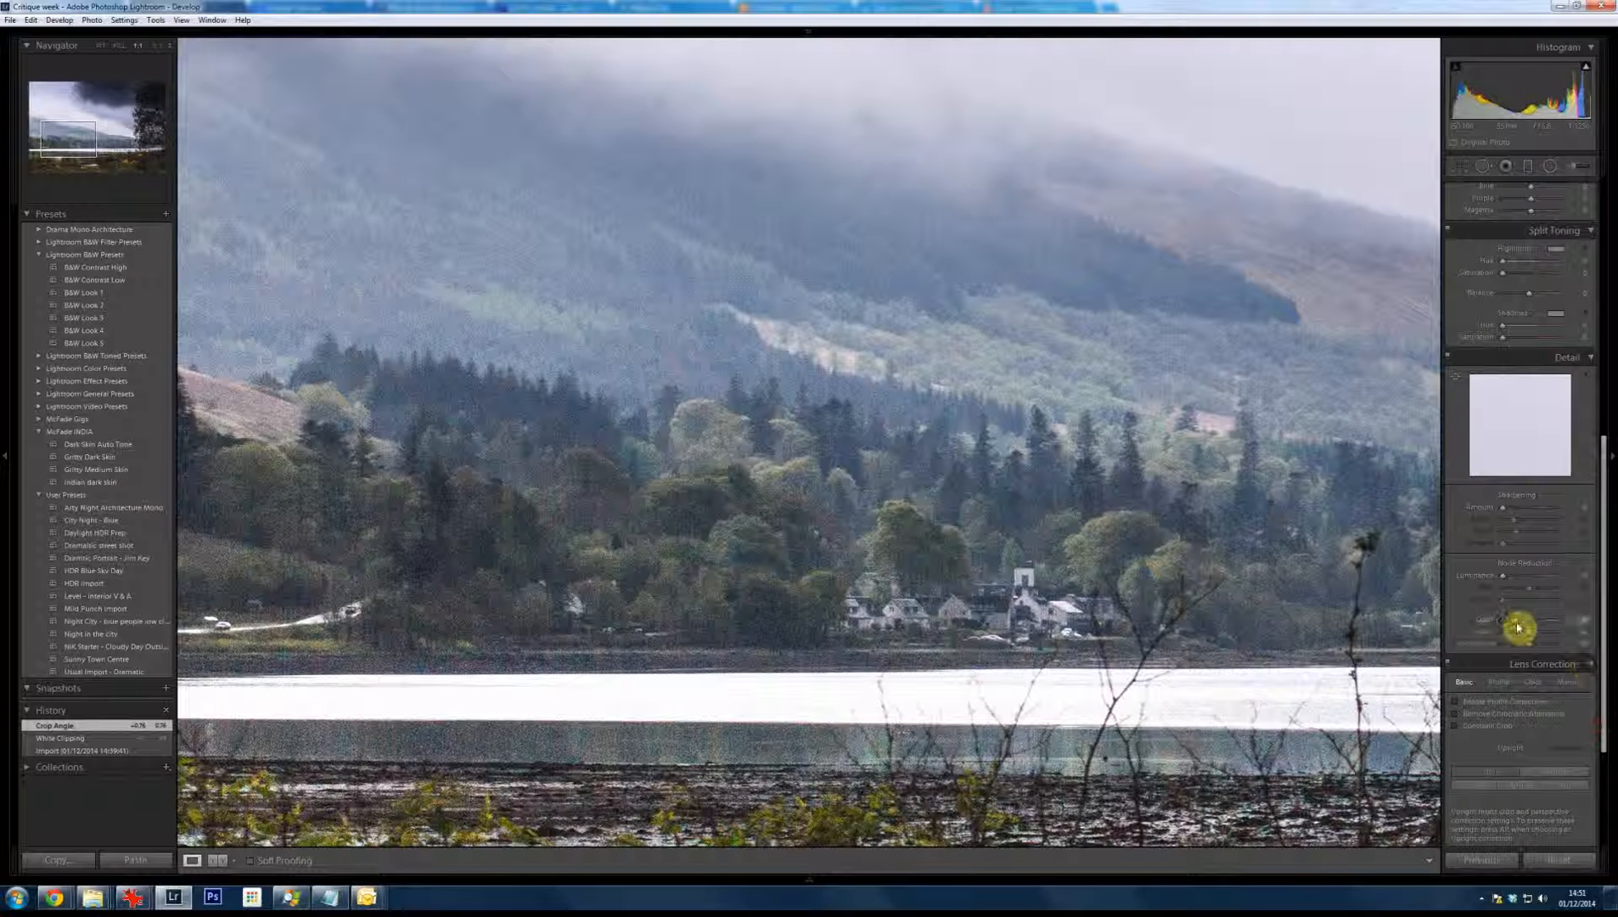
pyautogui.moveTo(1520, 628); pyautogui.dragTo(1517, 628)
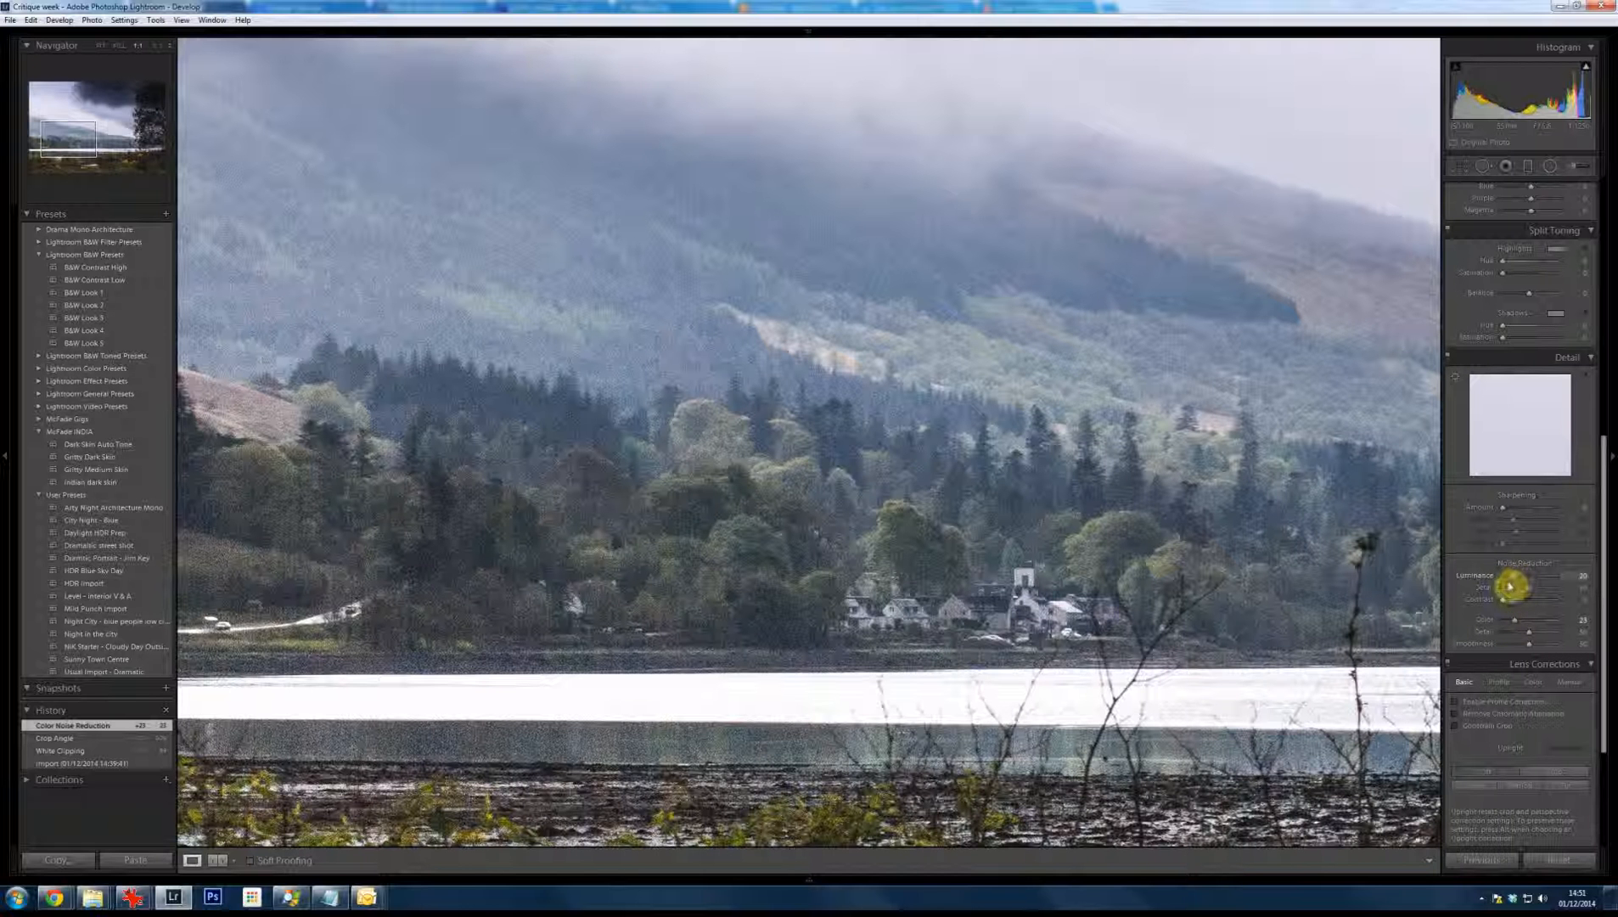
# Compare luminance noise reduction strengths on the hillside and set Luminance to 31
pyautogui.moveTo(1510, 586); pyautogui.dragTo(1508, 585)
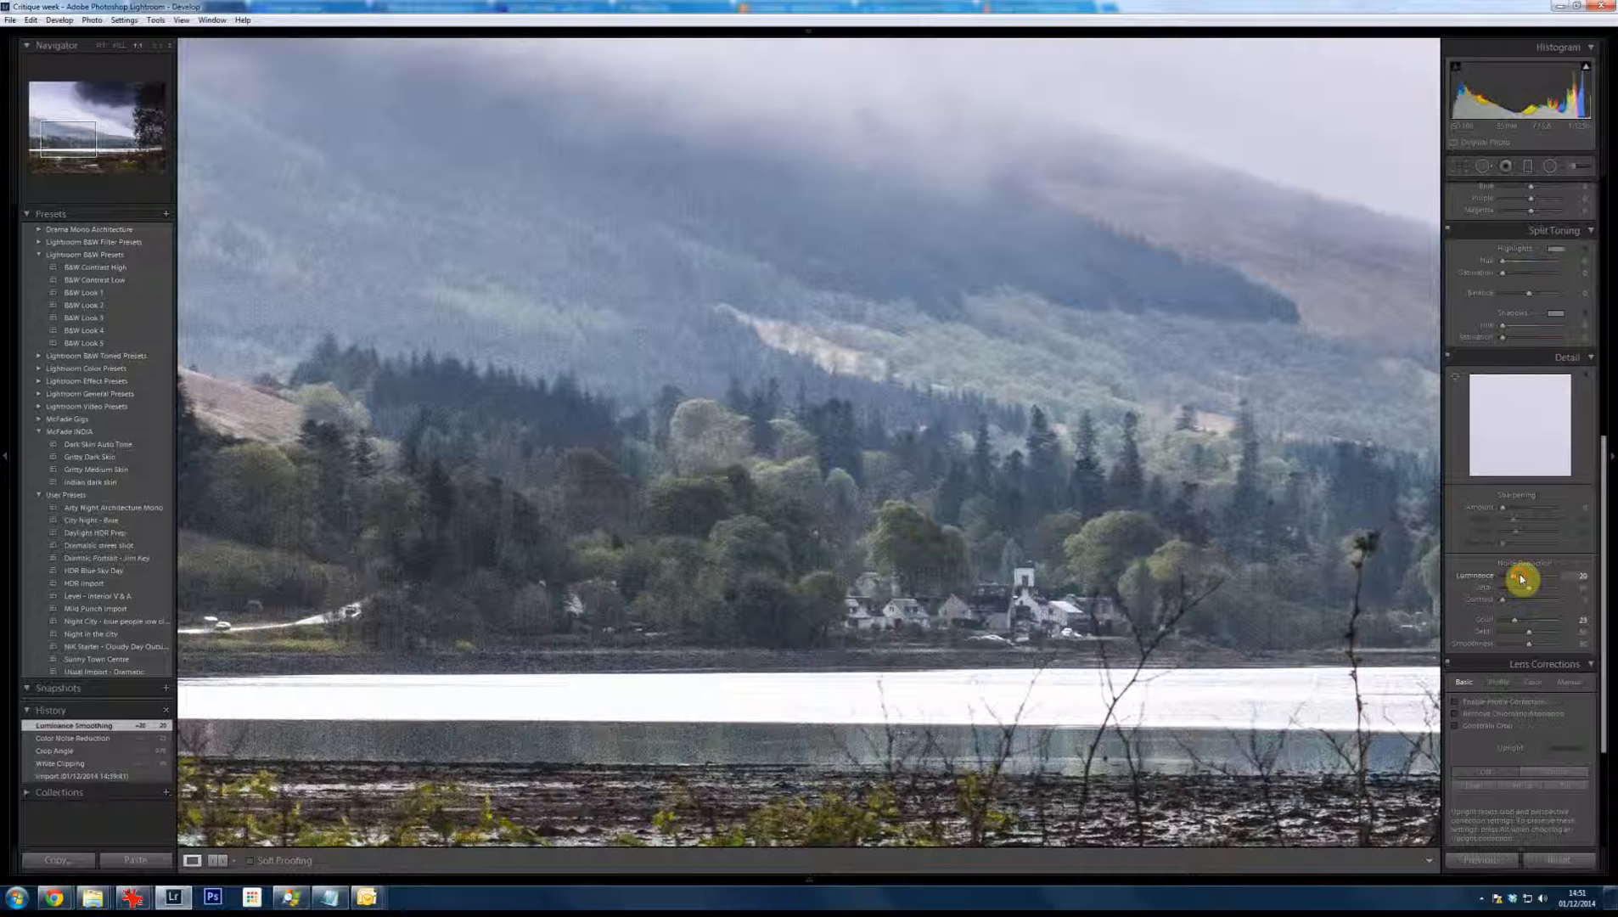
pyautogui.click(1521, 583)
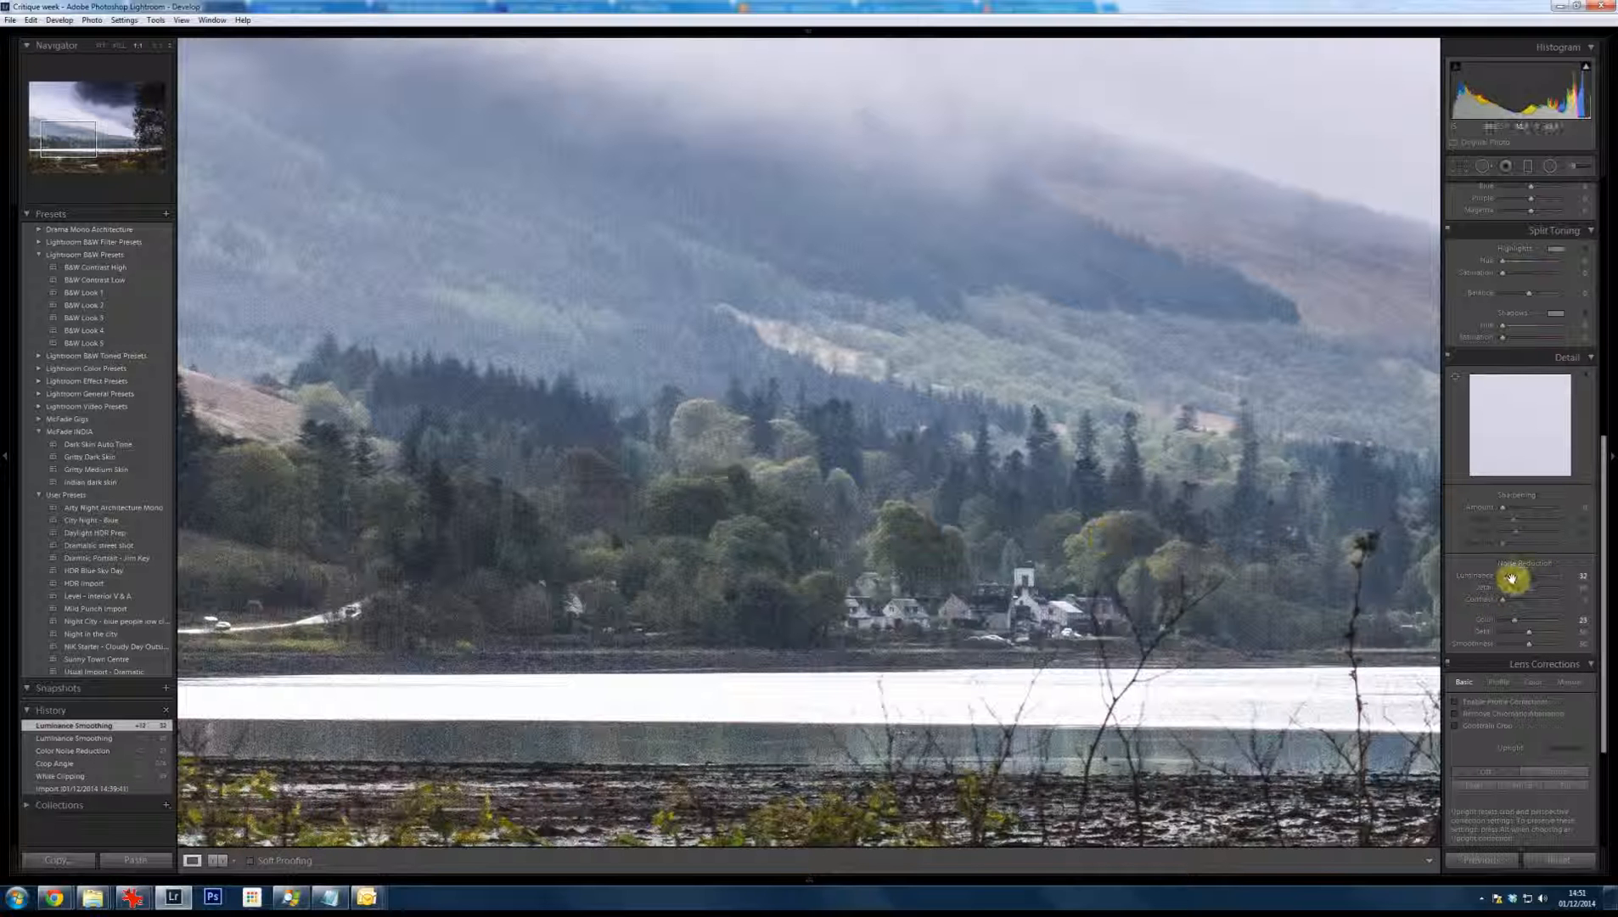
pyautogui.moveTo(1505, 582); pyautogui.dragTo(1509, 582)
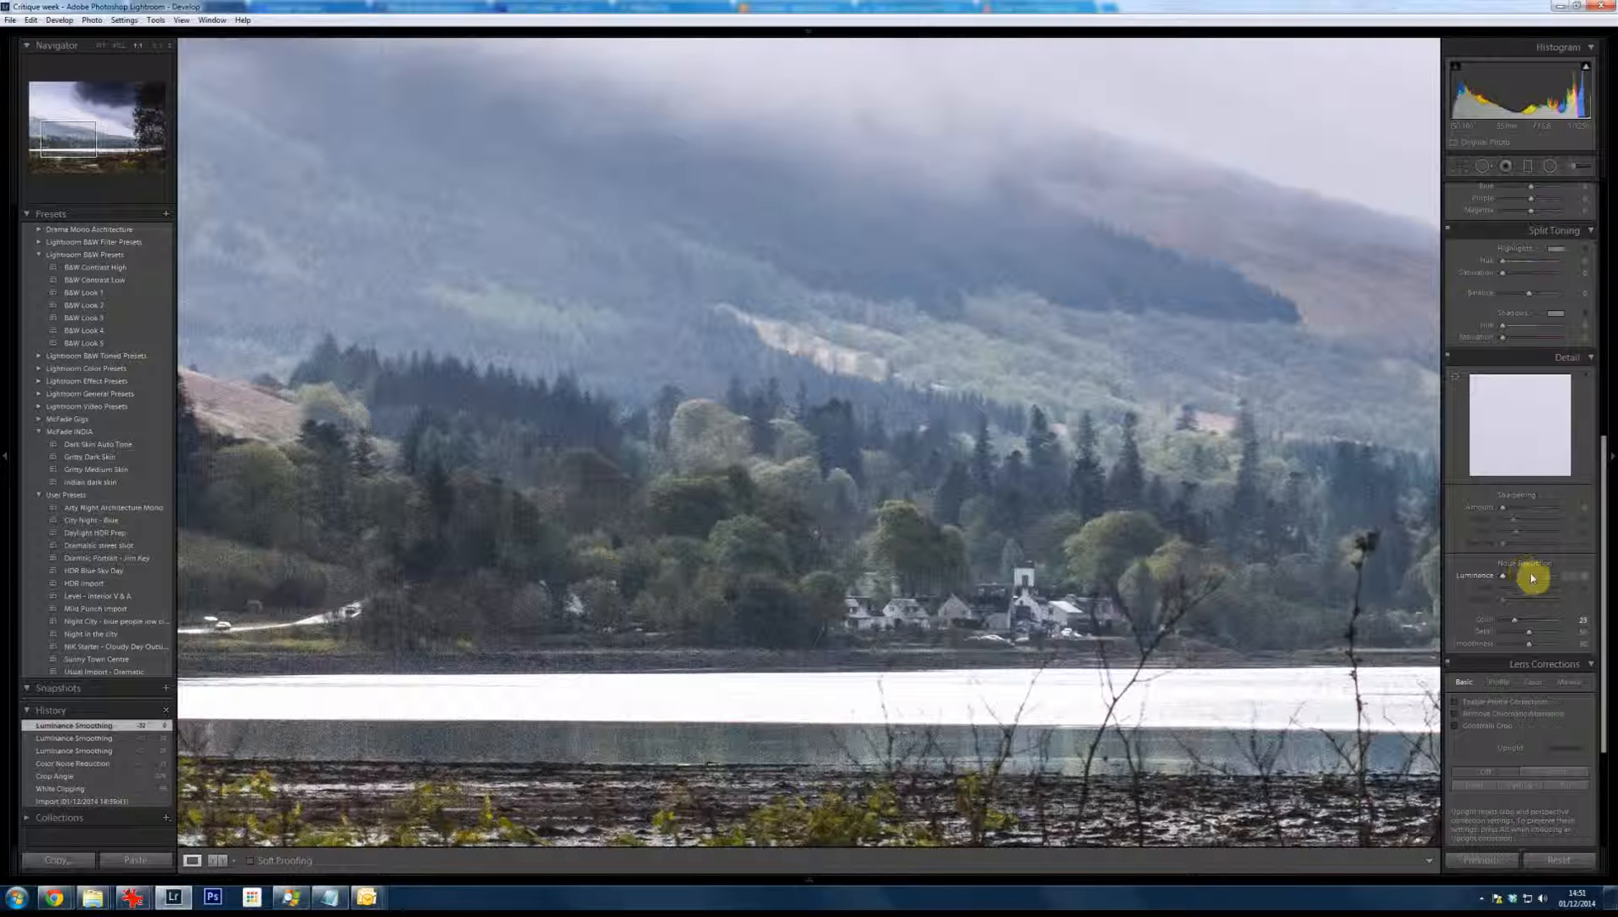
pyautogui.moveTo(1520, 582); pyautogui.dragTo(1521, 582)
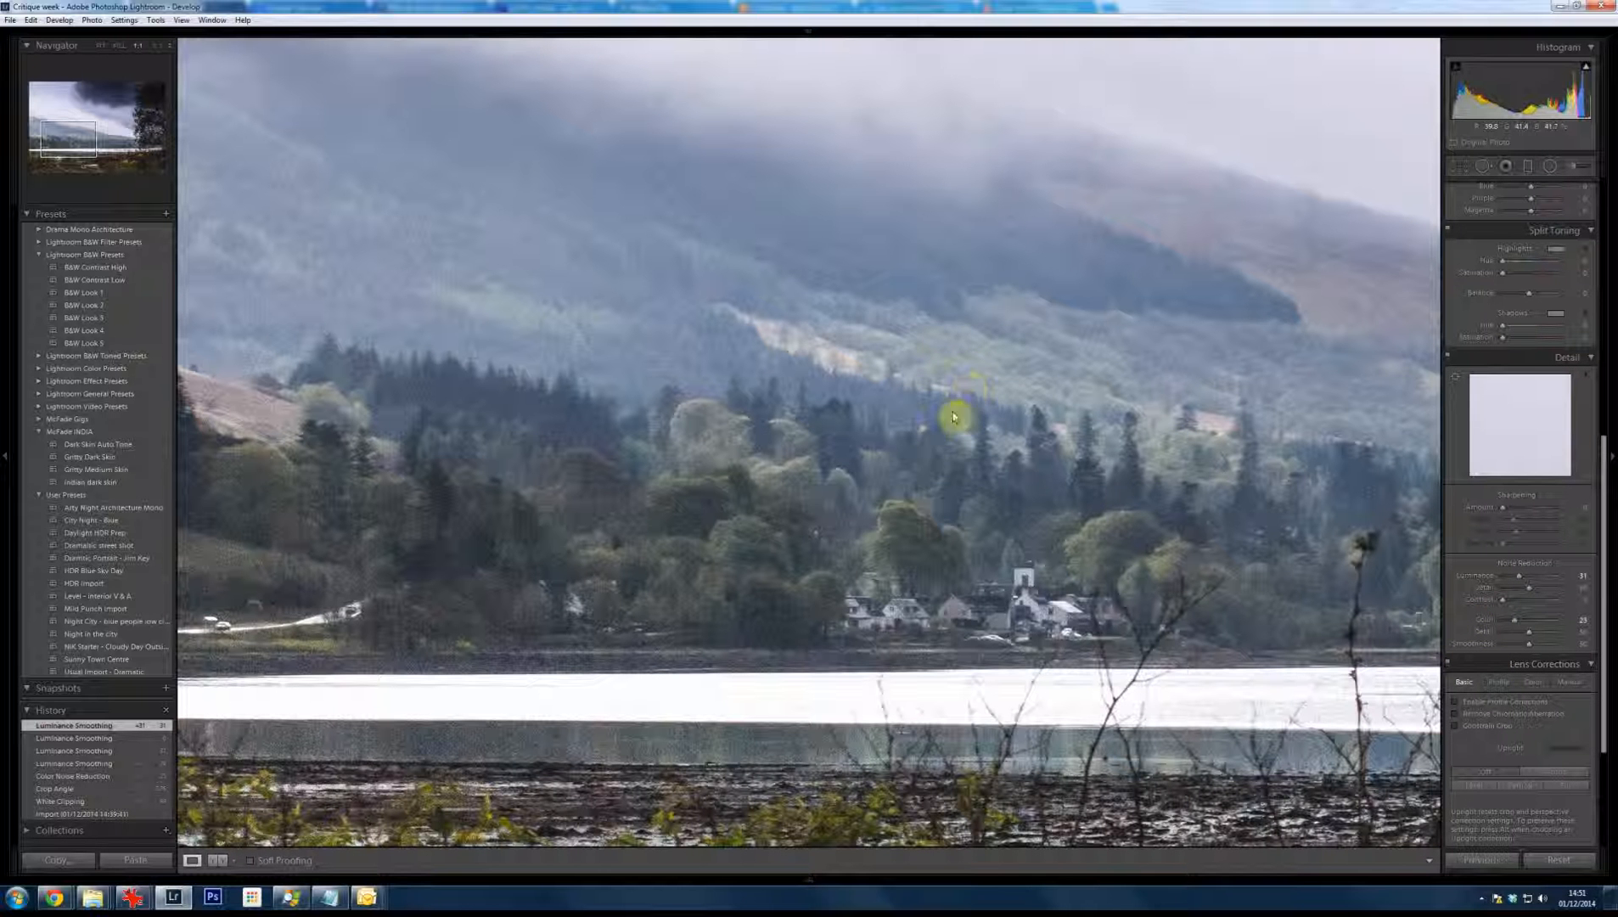
pyautogui.click(709, 754)
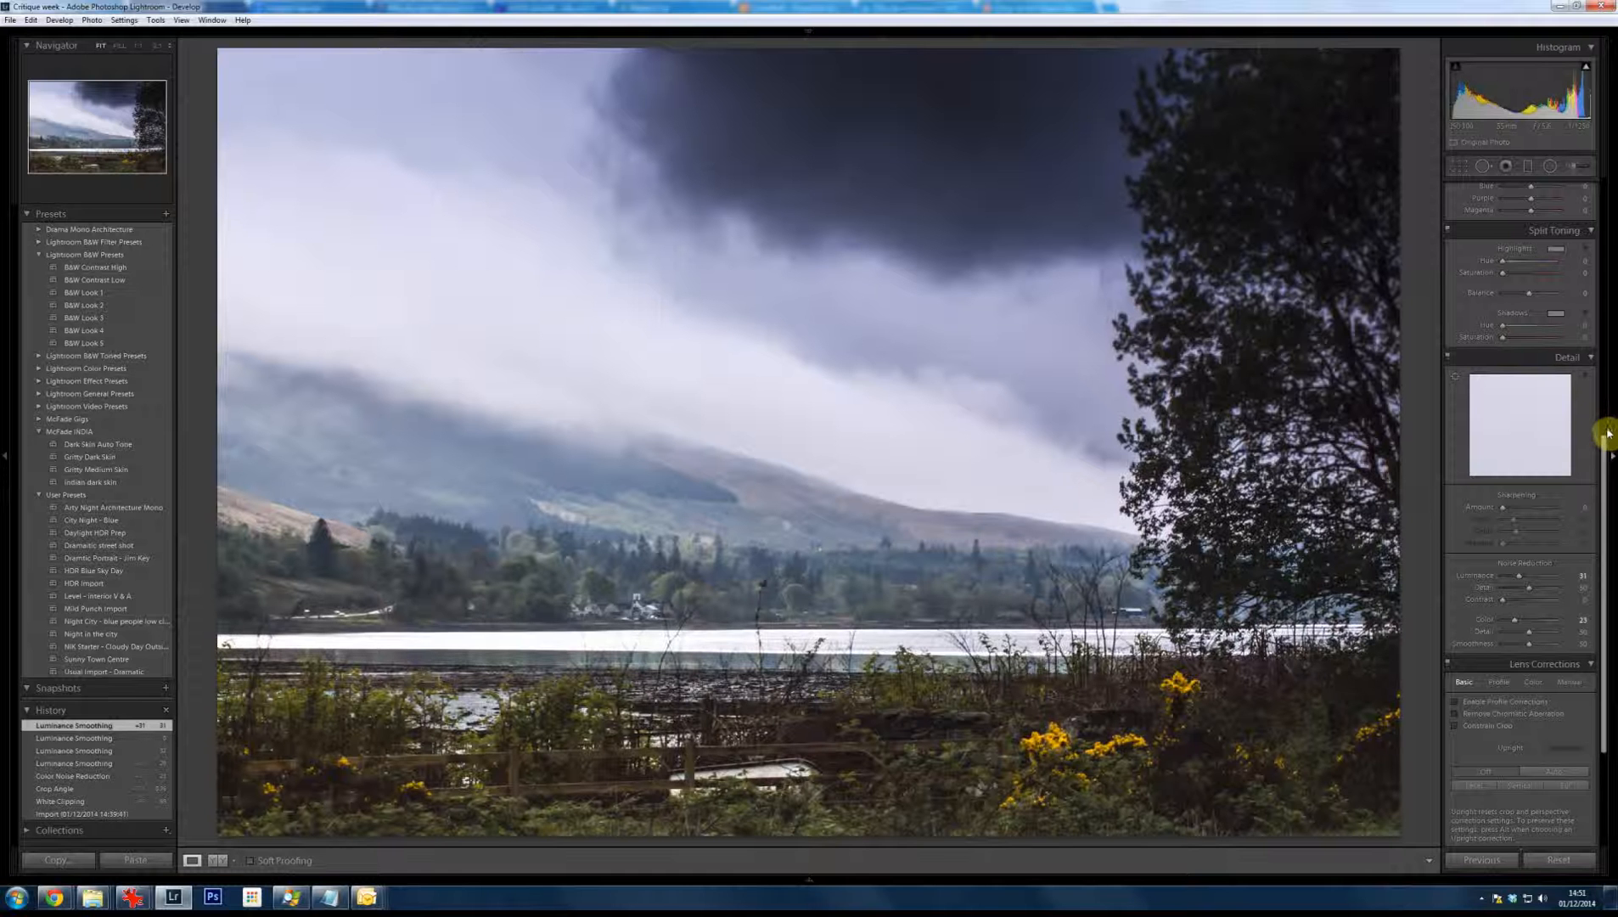
# Strengthen the Loch Fyne photo's tones with Shadows -33, Blacks -29, Contrast +33 and Clarity +38
pyautogui.scroll(10, 1601, 425)
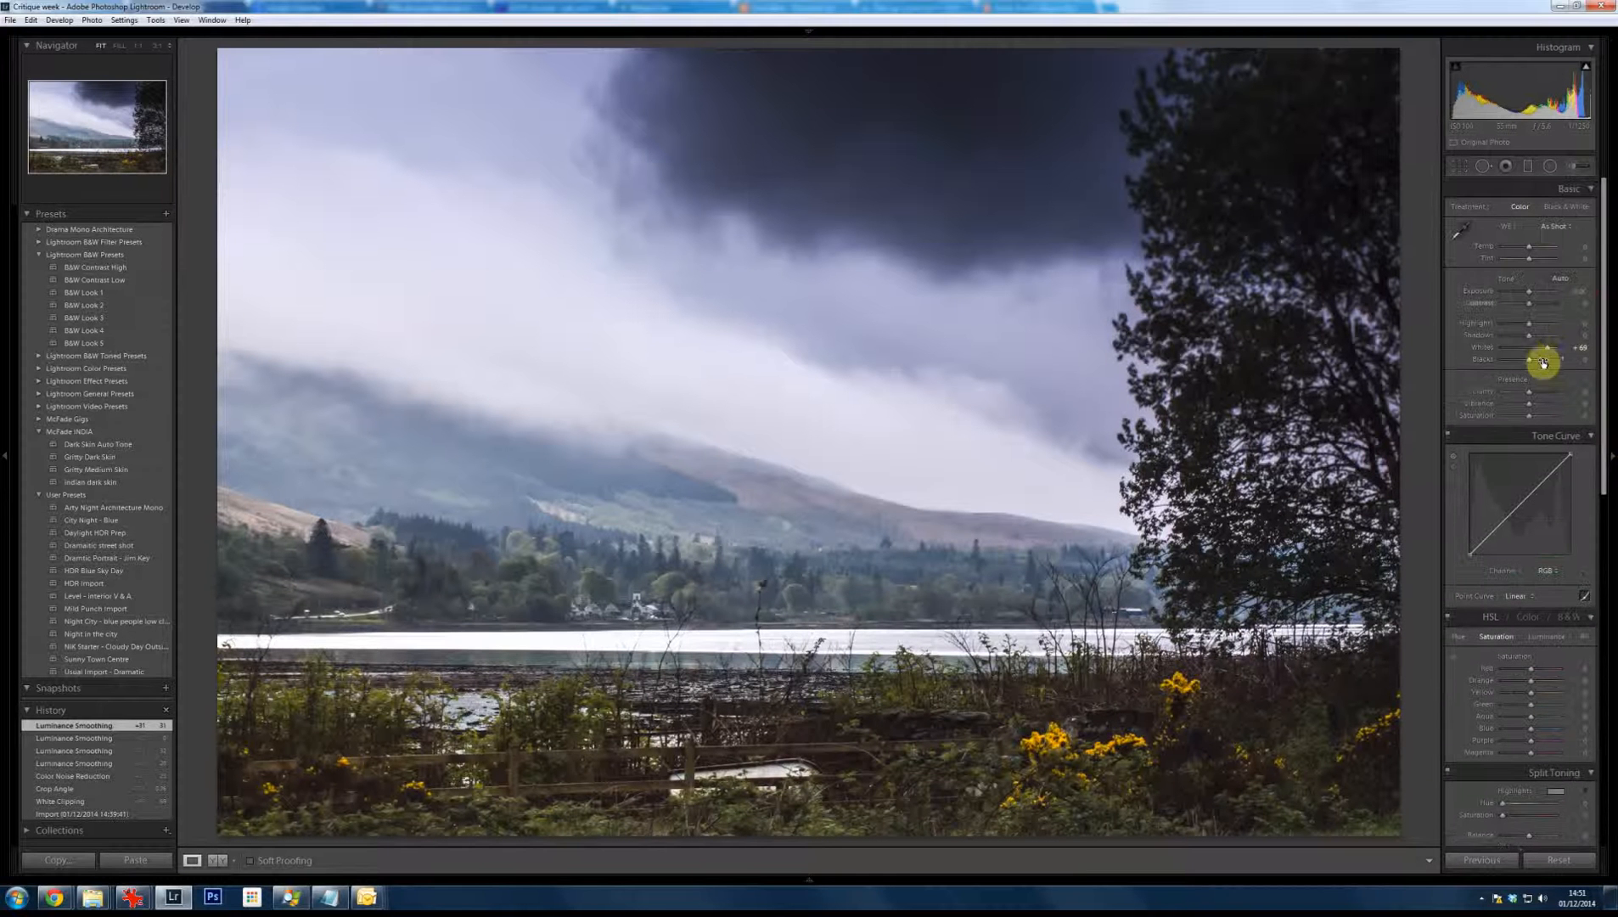
pyautogui.moveTo(1529, 335); pyautogui.dragTo(1509, 339)
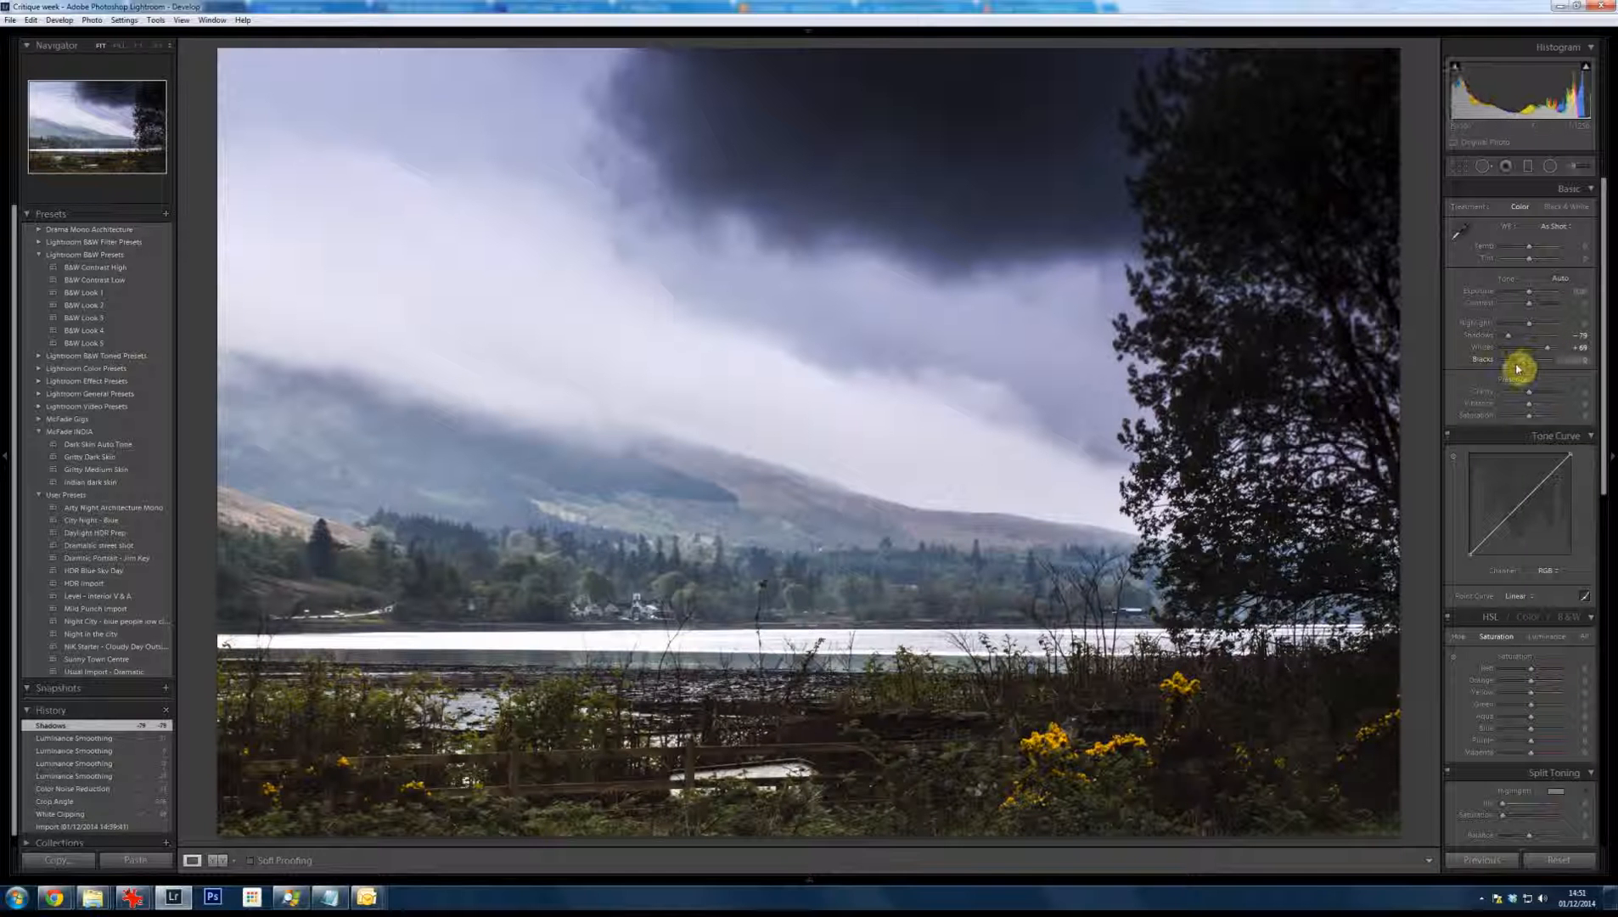
pyautogui.moveTo(1518, 368); pyautogui.dragTo(1514, 364)
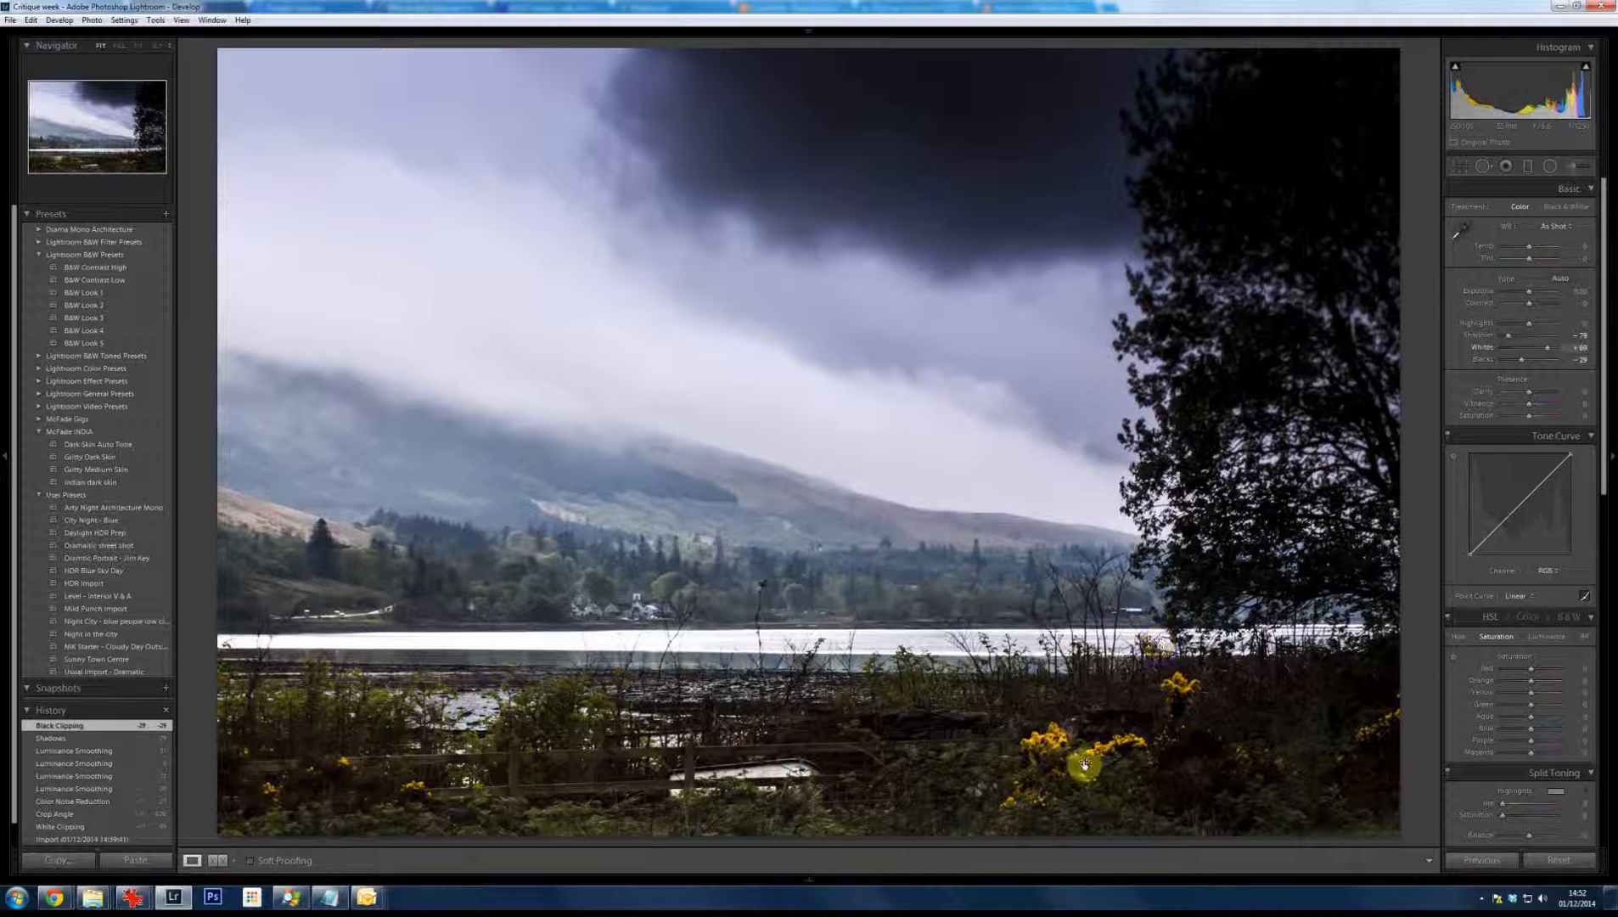
pyautogui.click(1521, 338)
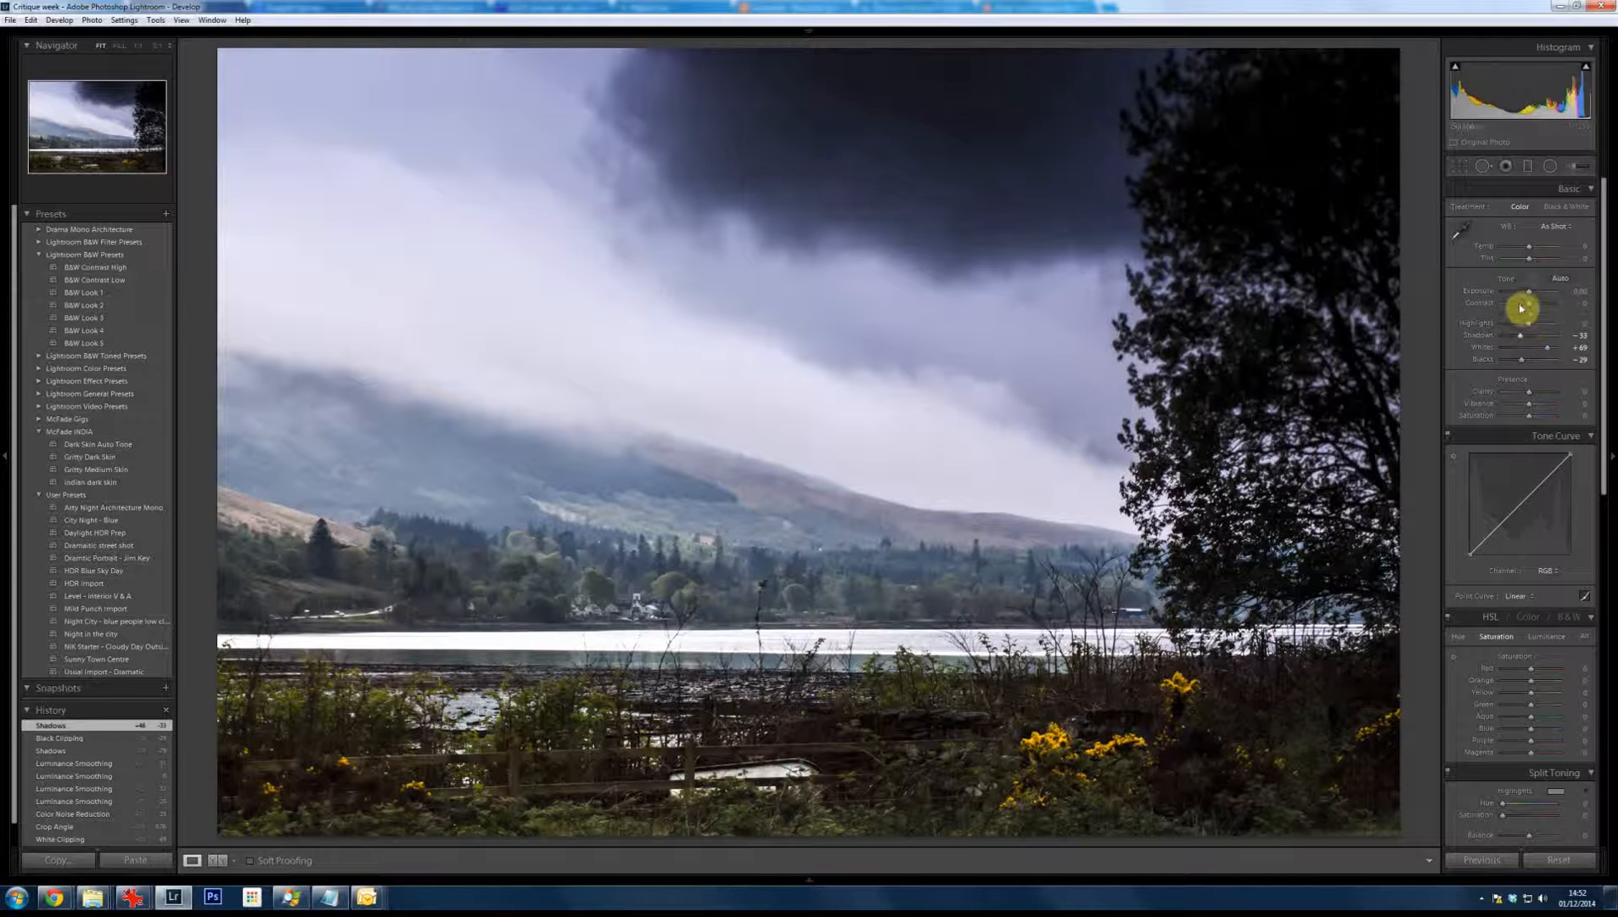
pyautogui.moveTo(1521, 308); pyautogui.dragTo(1540, 321)
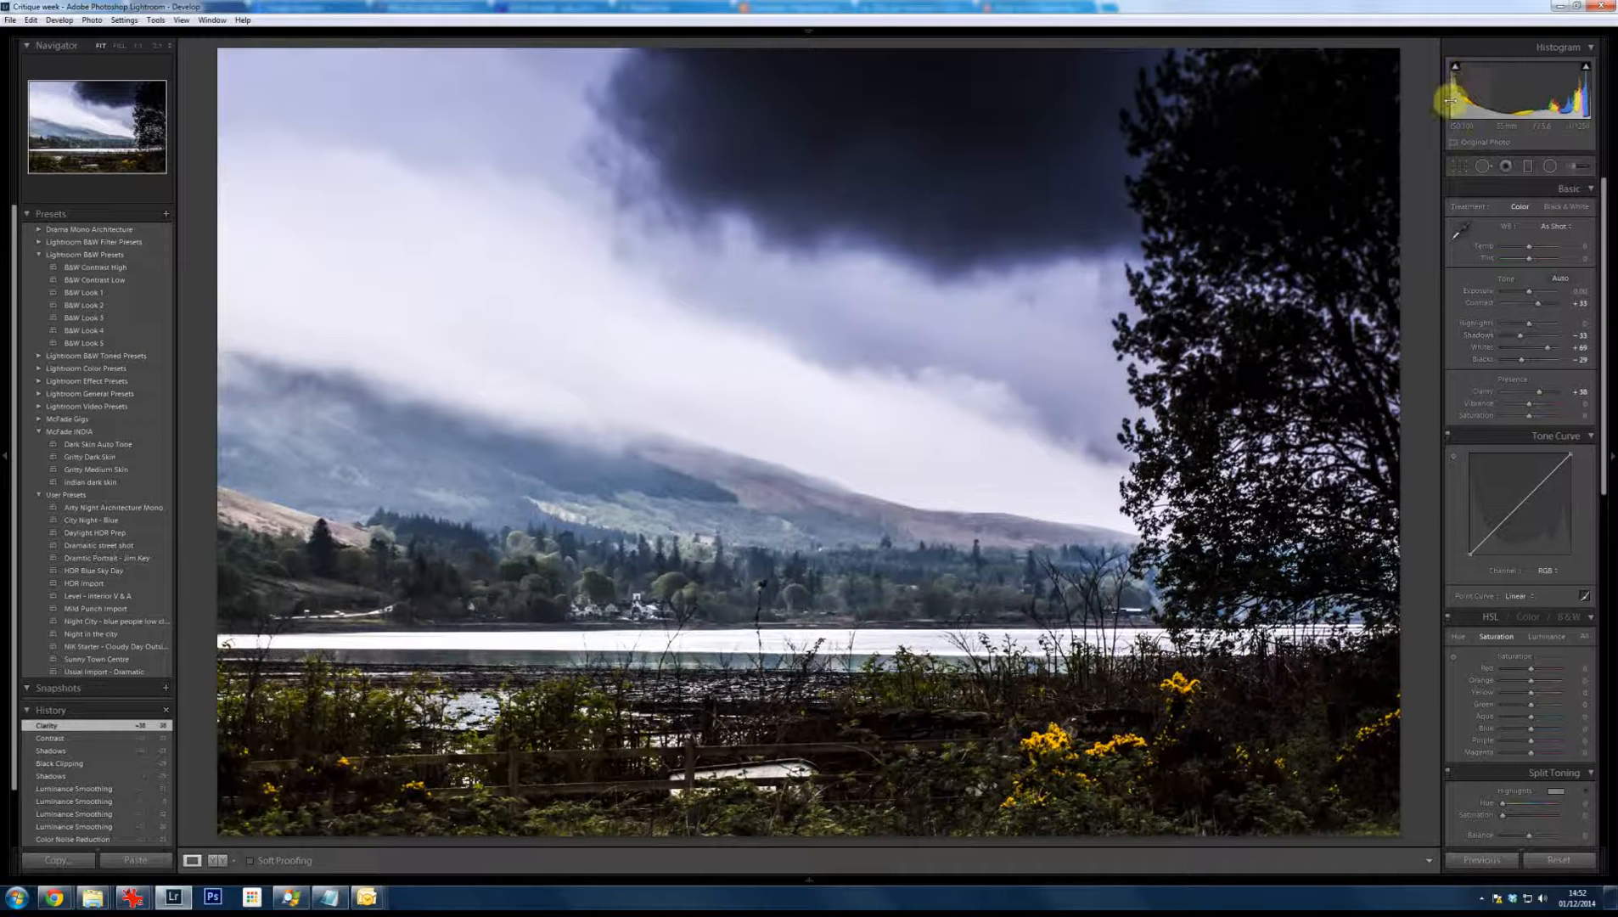
# Check shadow and highlight clipping, raise Shadows to +43 for the dark tree and reduce Whites for the bright water
pyautogui.click(1455, 67)
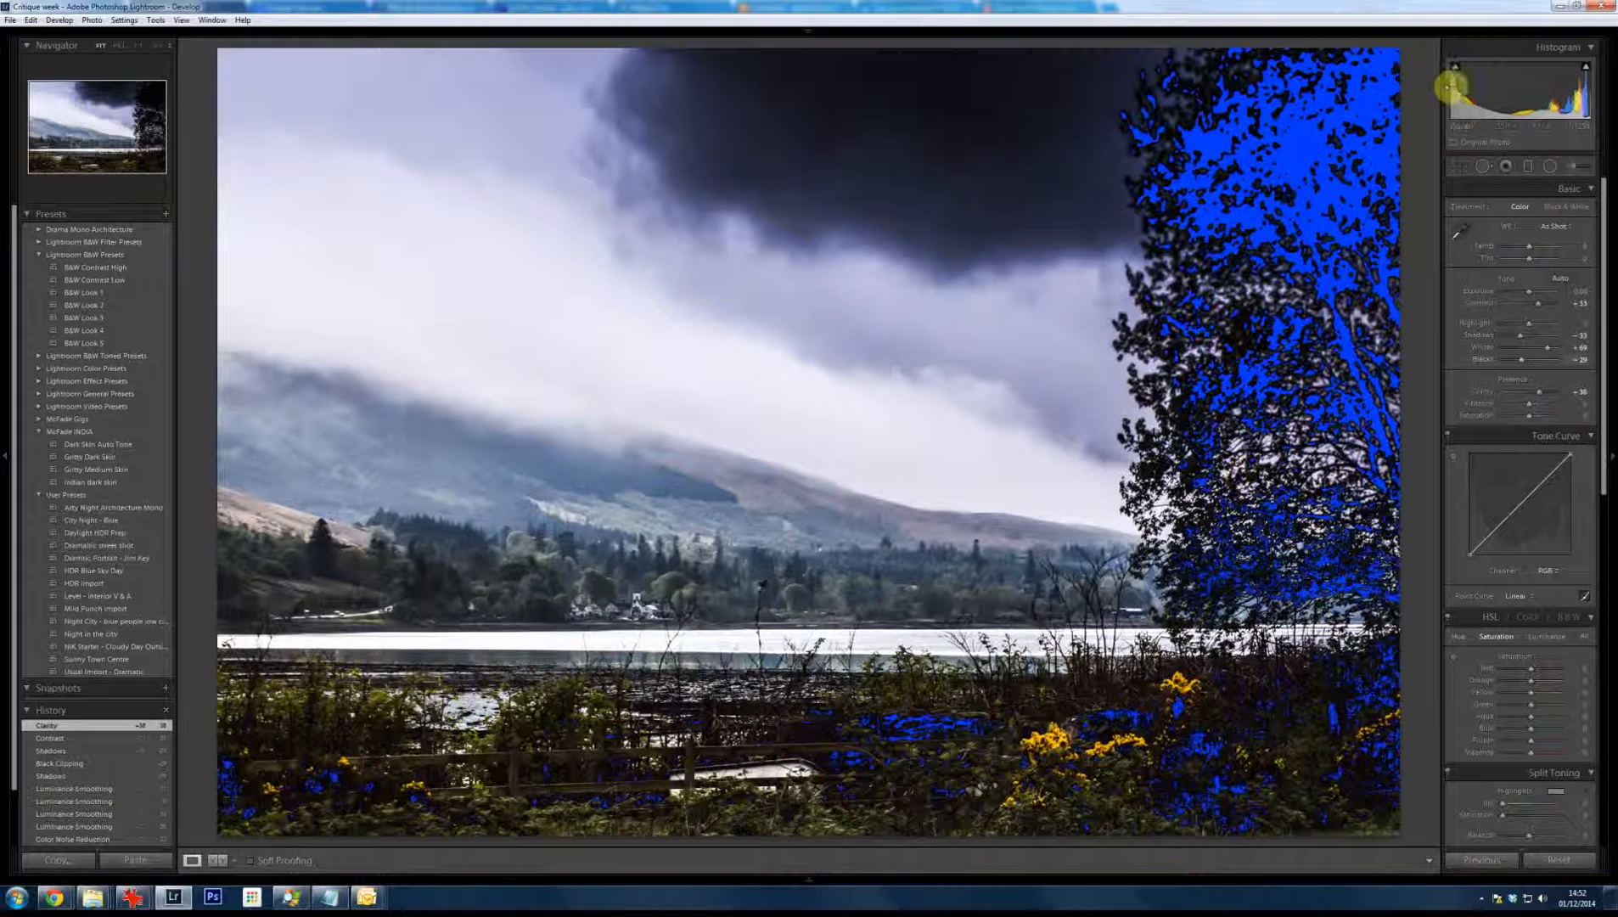
pyautogui.moveTo(1480, 119); pyautogui.dragTo(1584, 103)
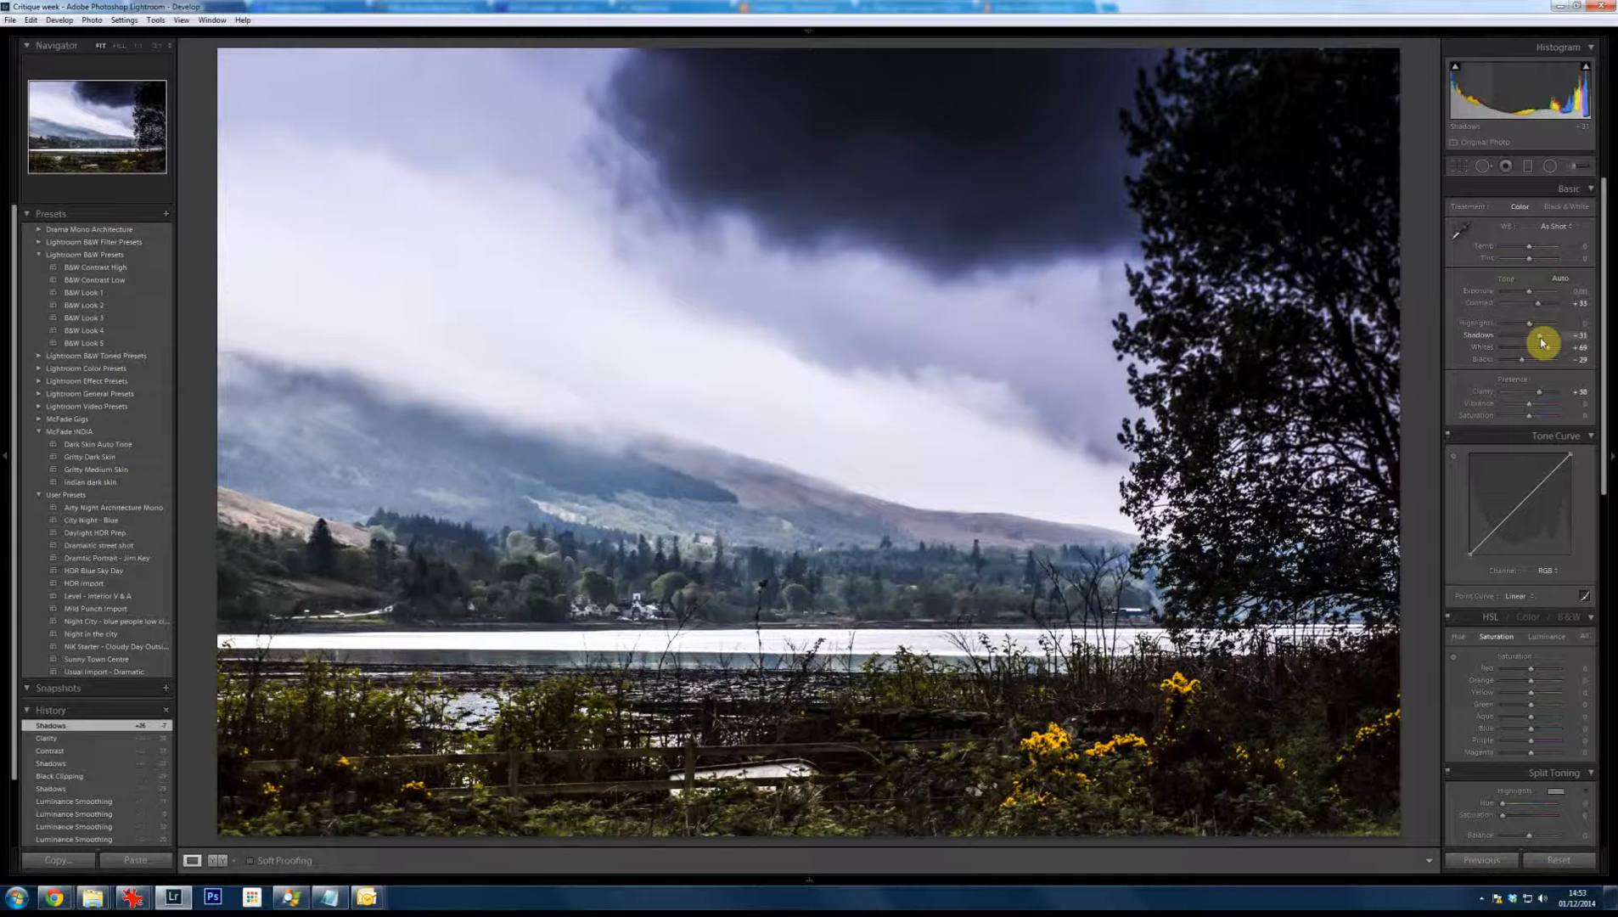
pyautogui.click(1543, 342)
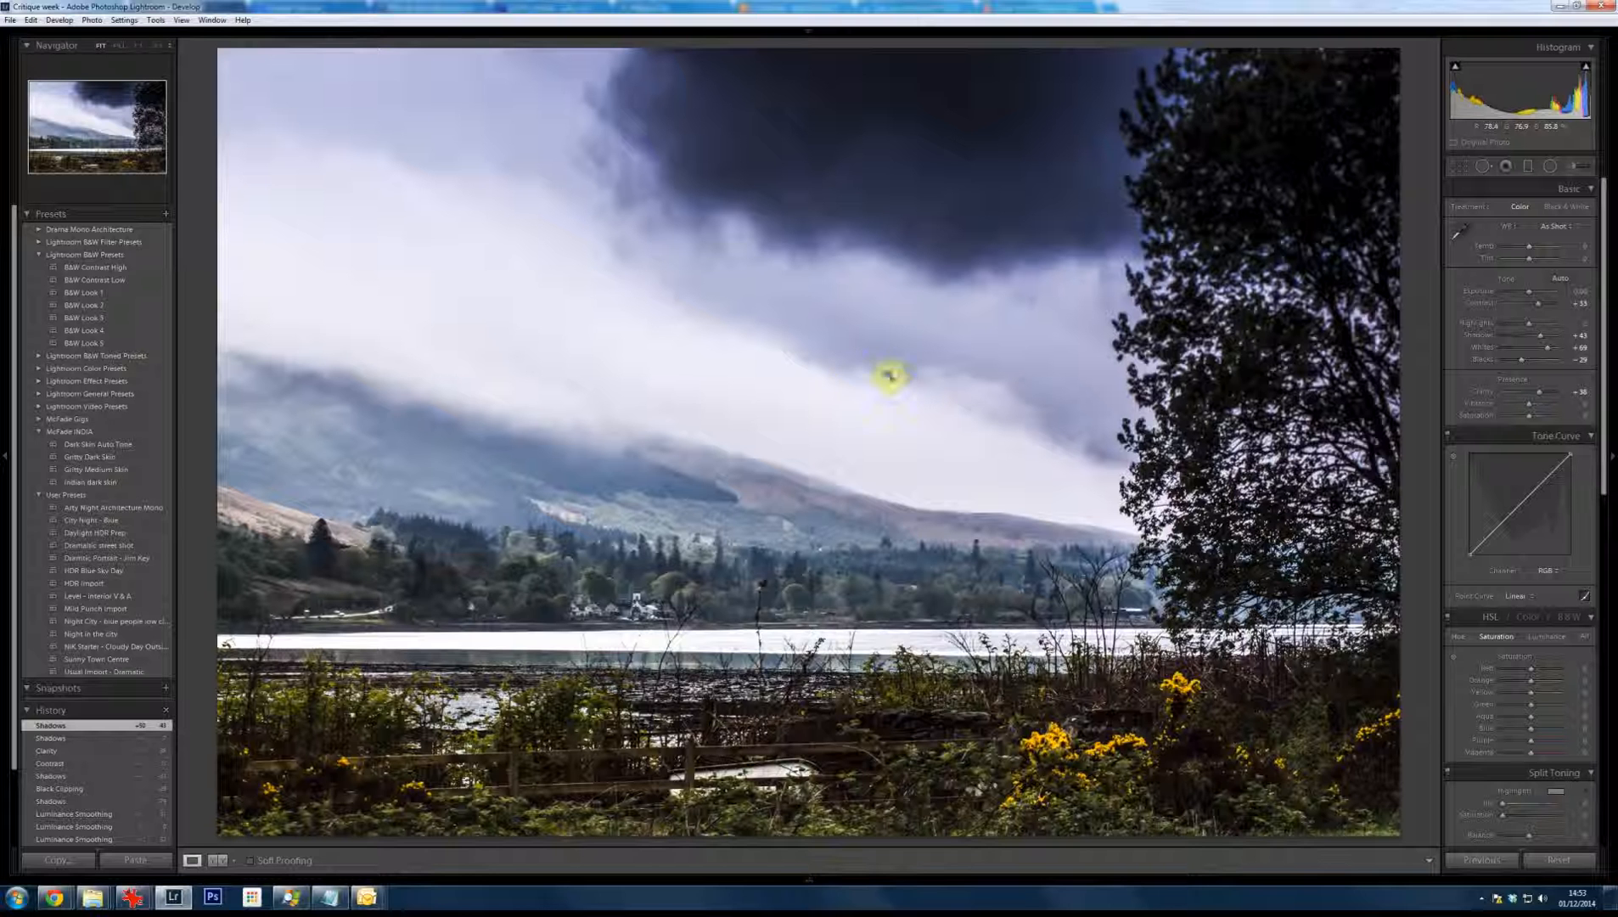
pyautogui.click(1588, 74)
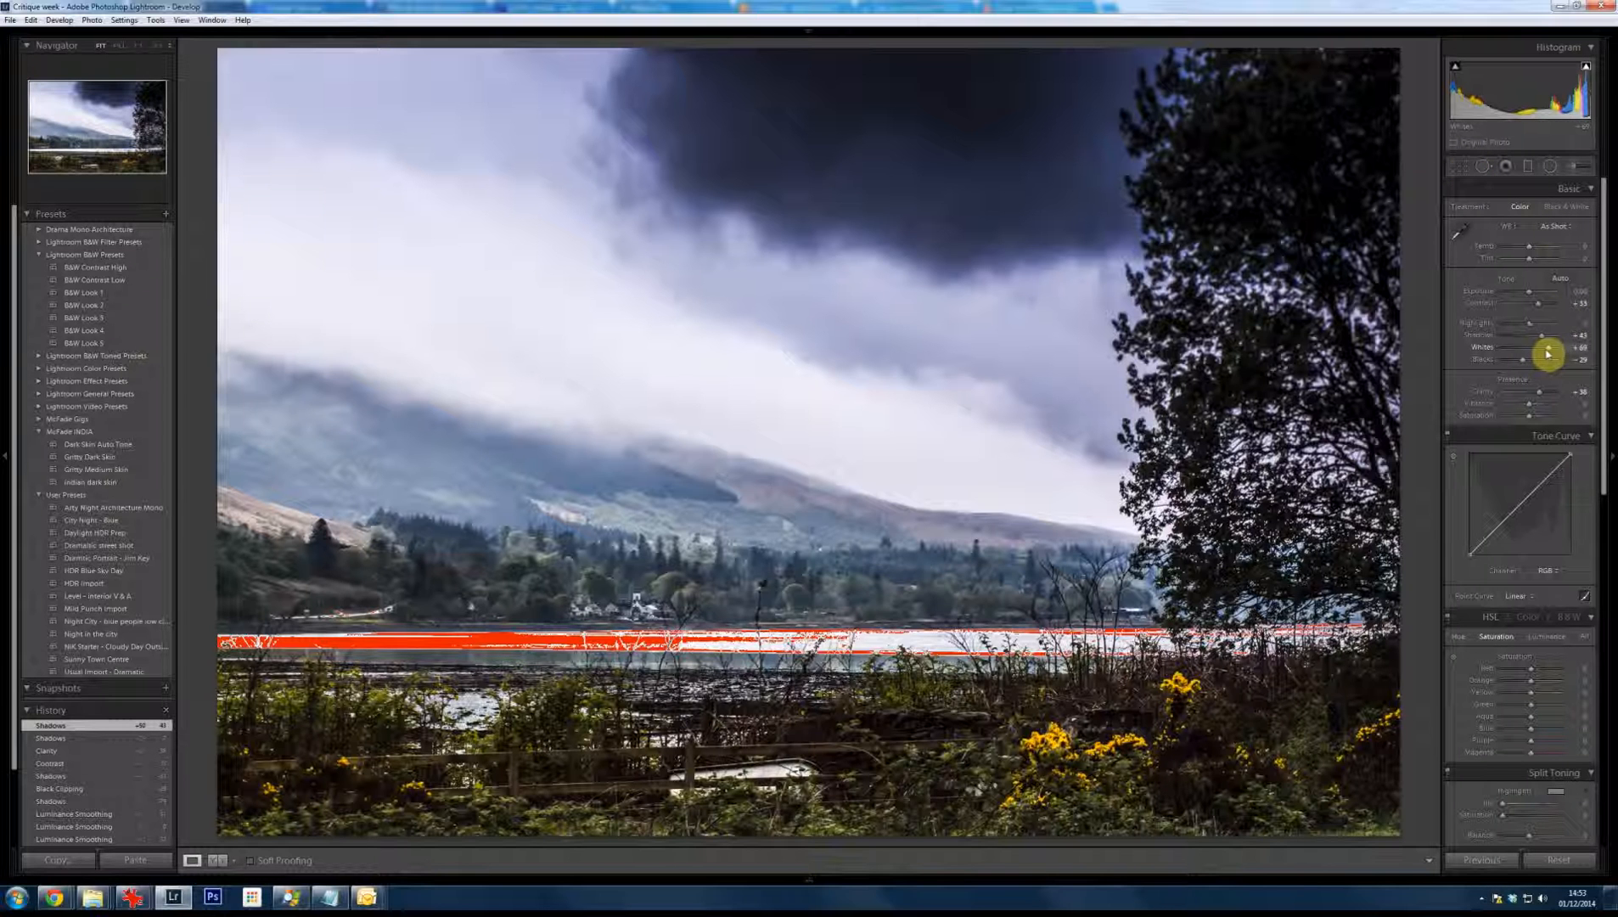
pyautogui.moveTo(1557, 354); pyautogui.dragTo(1536, 355)
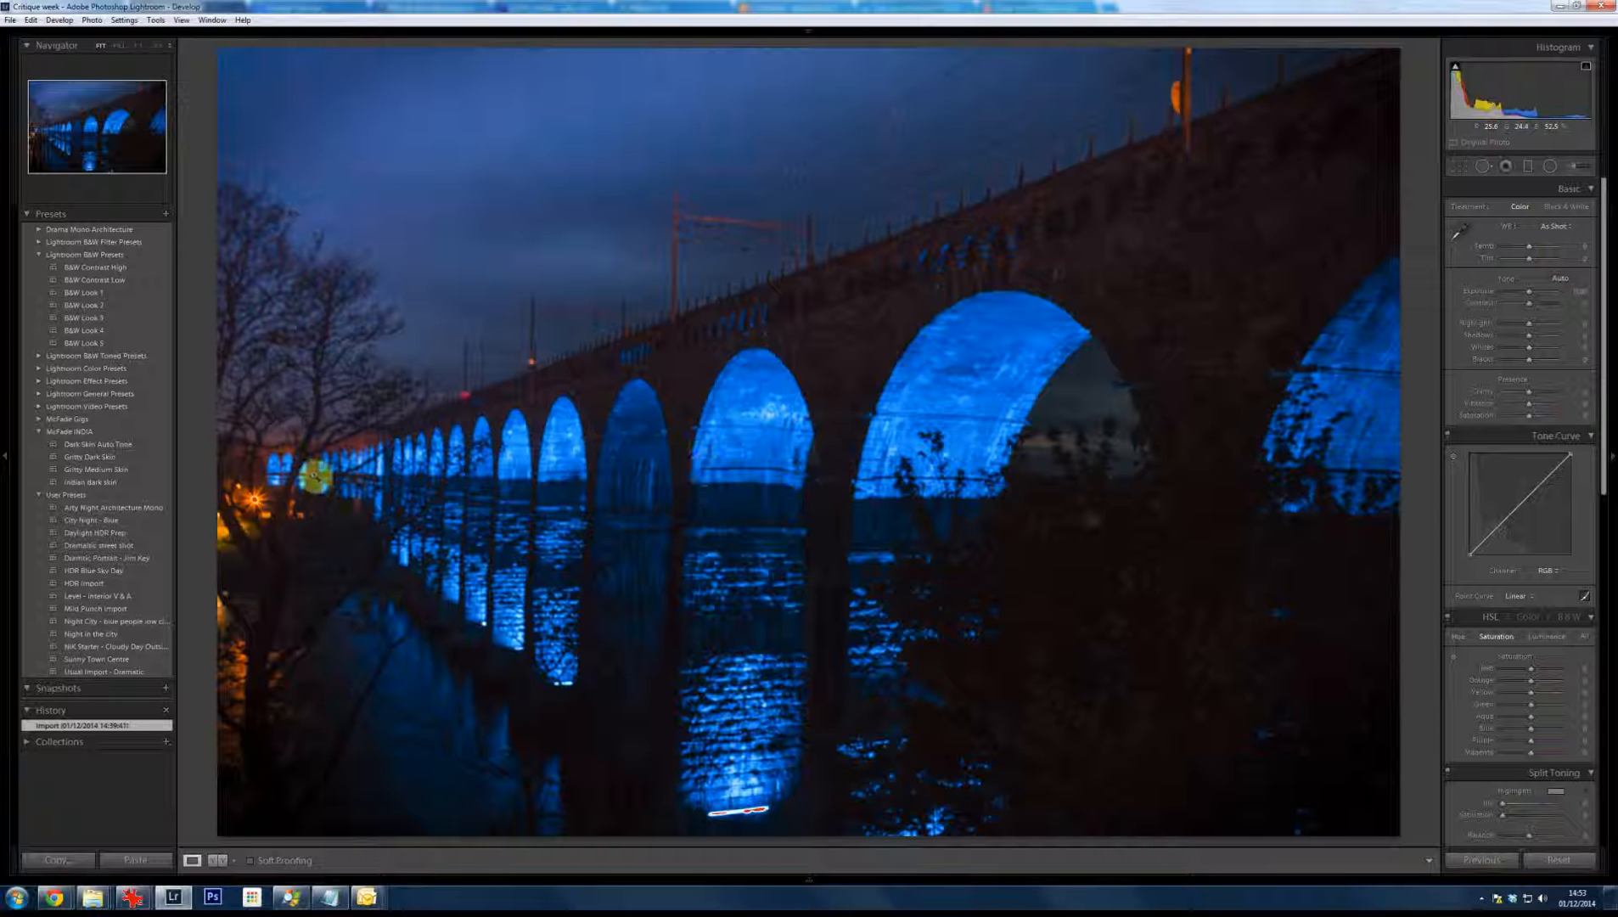
# Examine the blue-lit arches, sky and overhead railway lines of the viaduct photo at full size
pyautogui.click(734, 378)
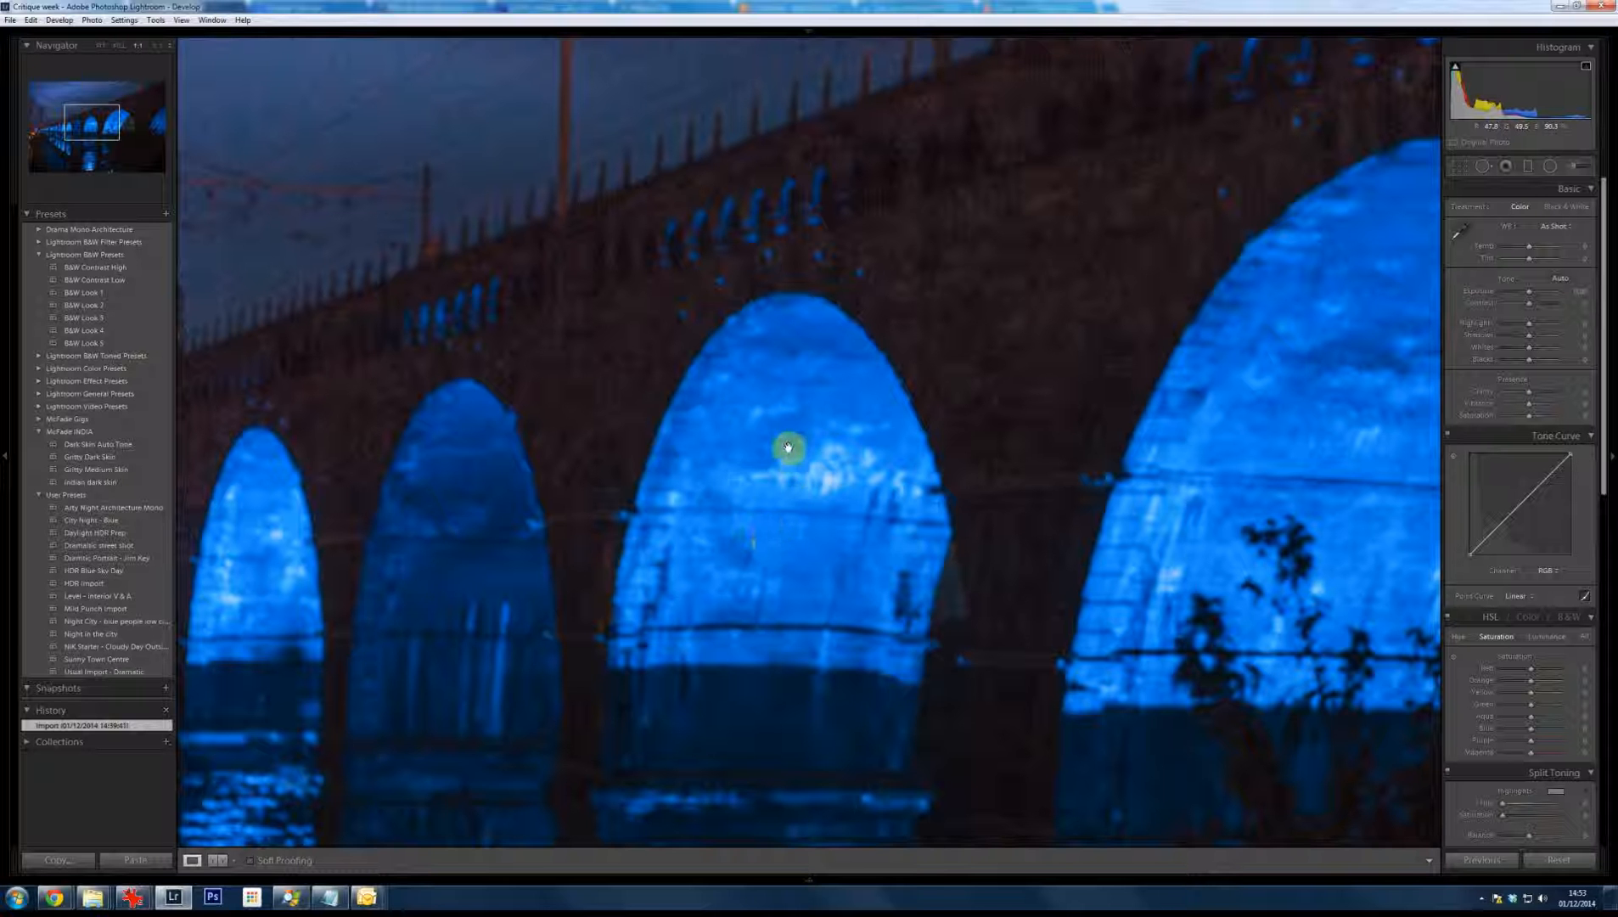
pyautogui.click(781, 476)
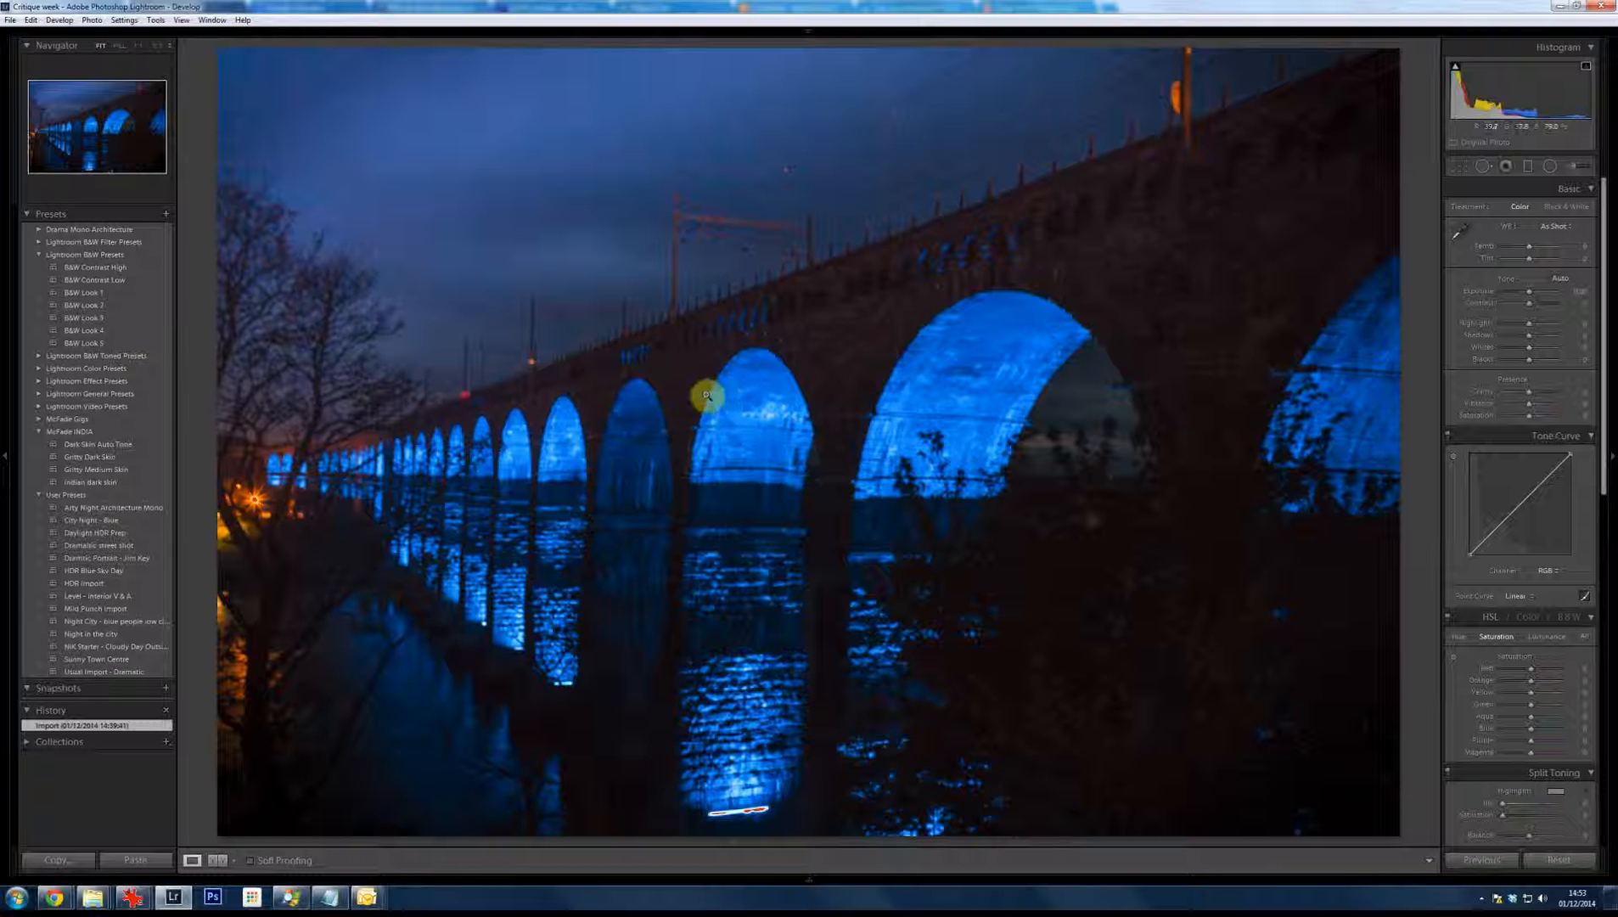
pyautogui.click(868, 437)
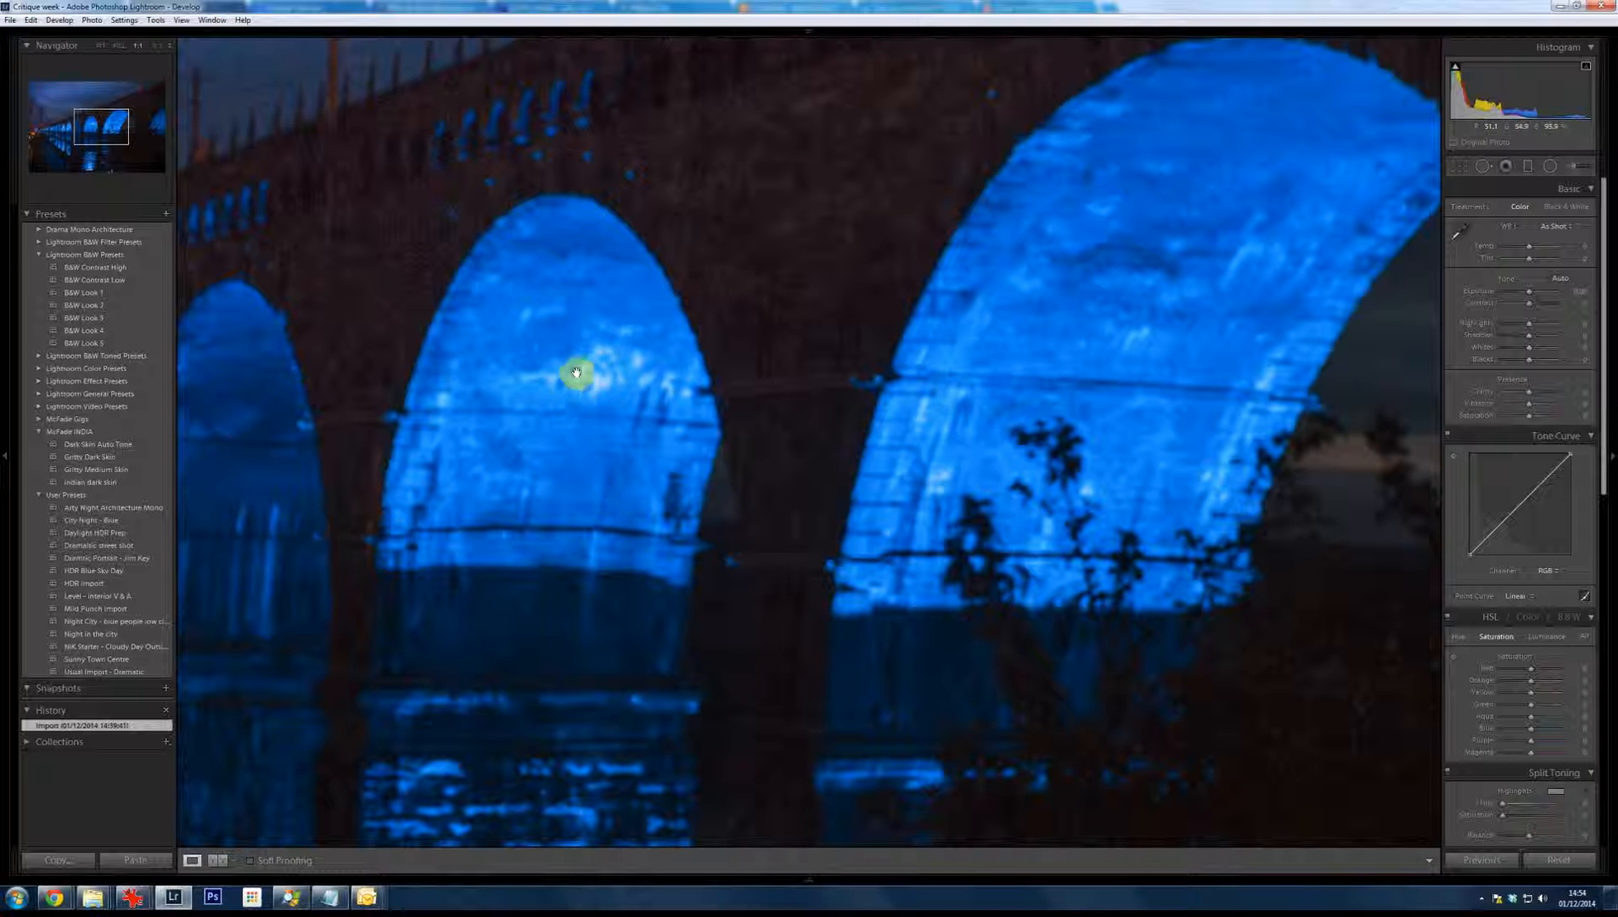
pyautogui.click(866, 424)
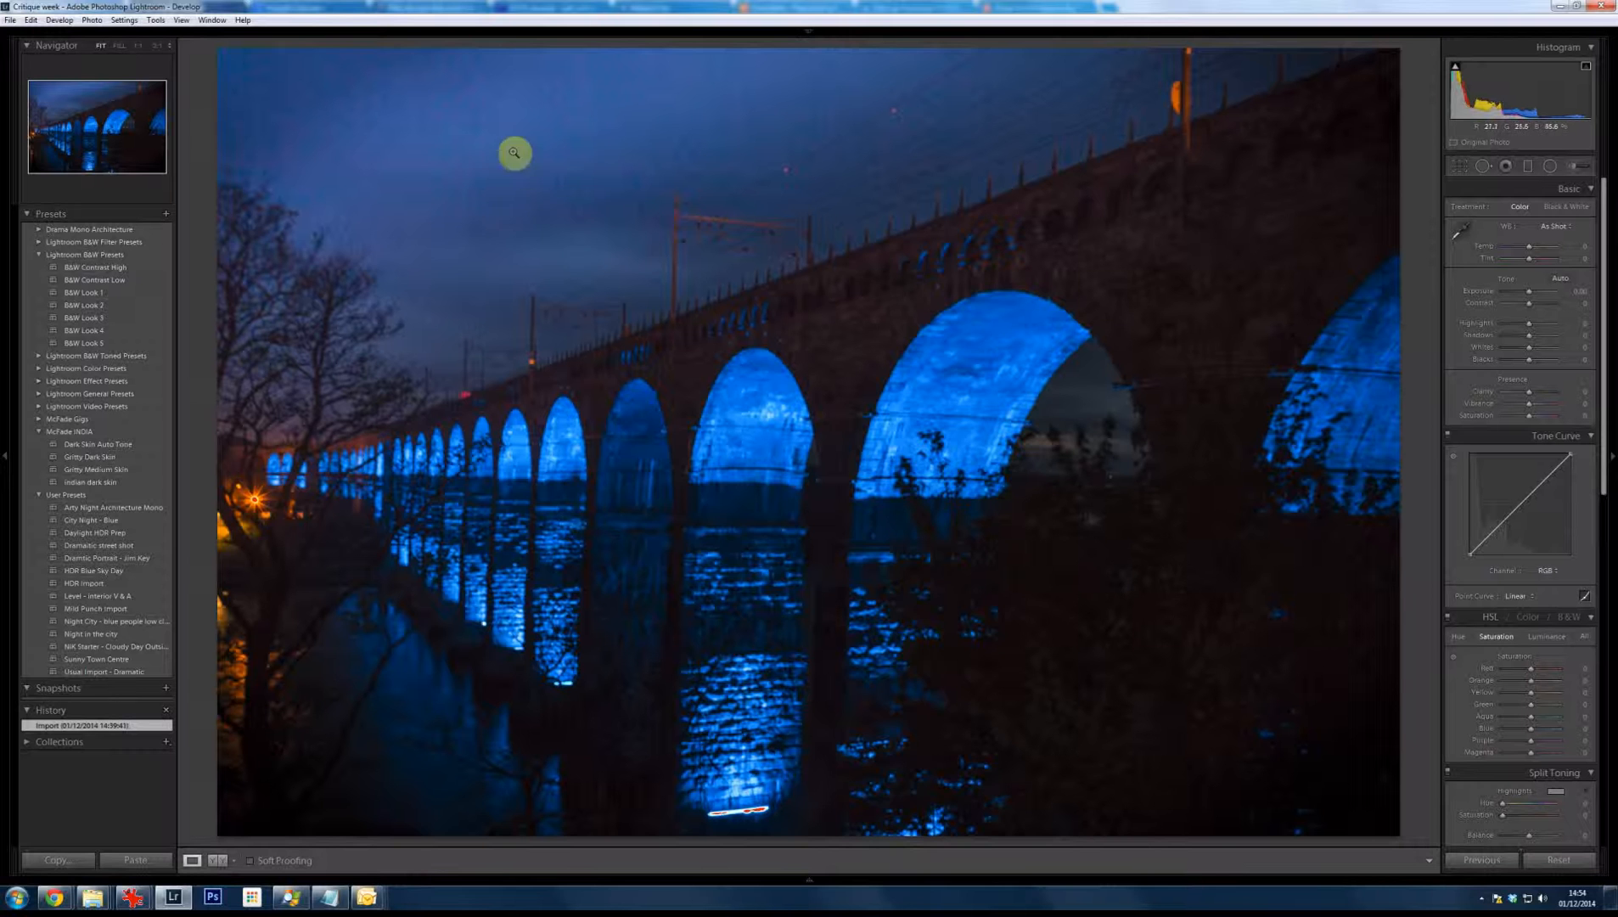
pyautogui.click(556, 206)
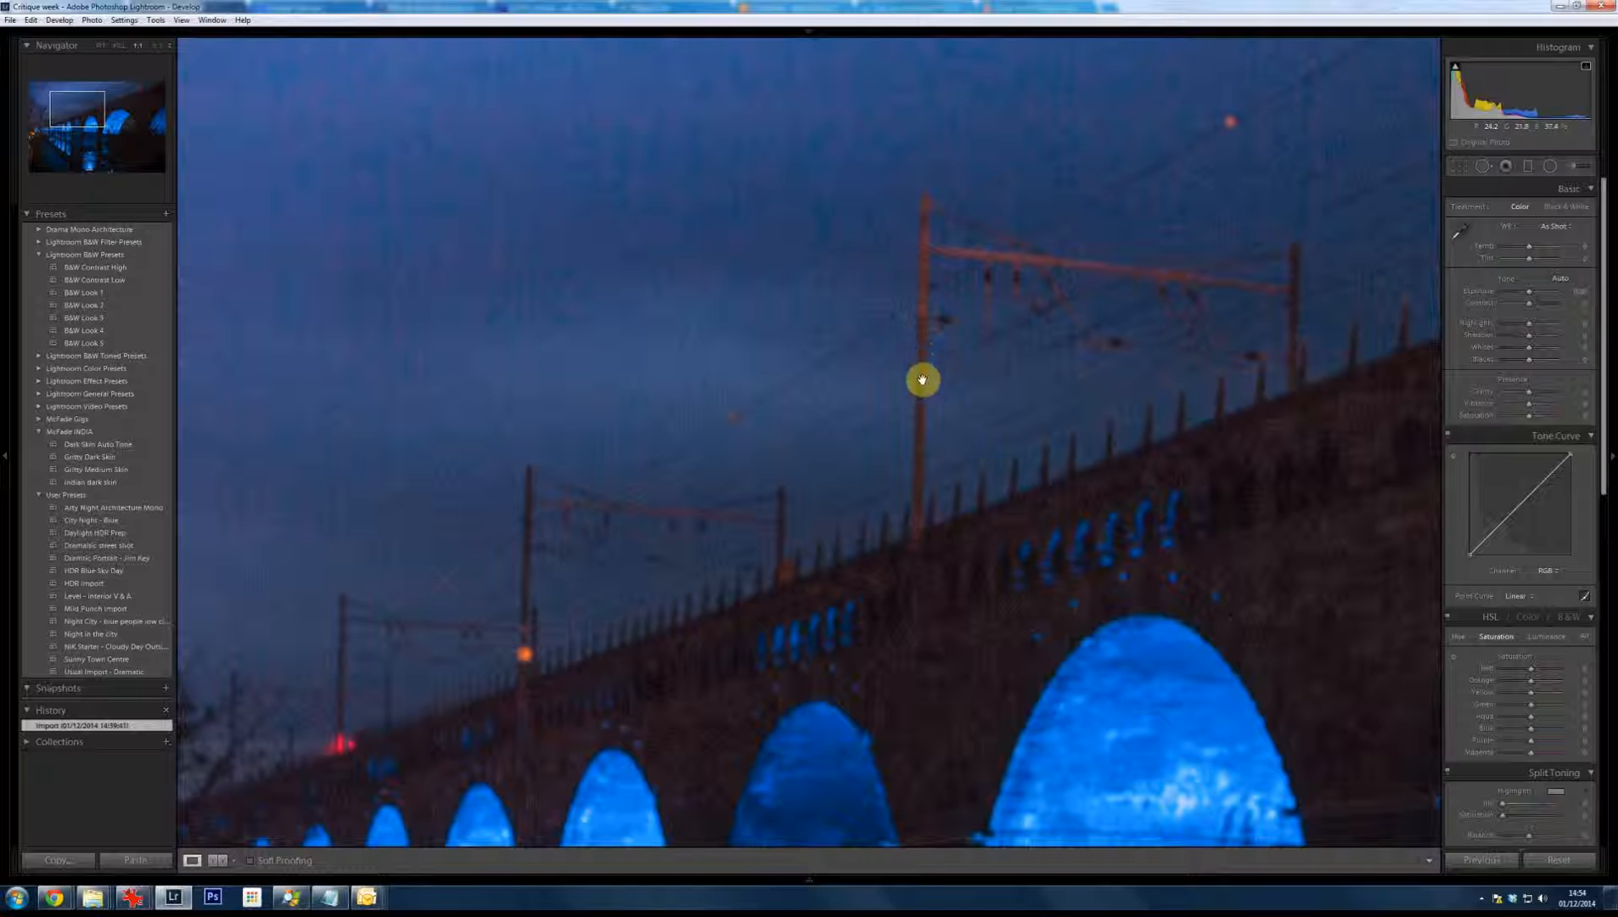
pyautogui.click(860, 327)
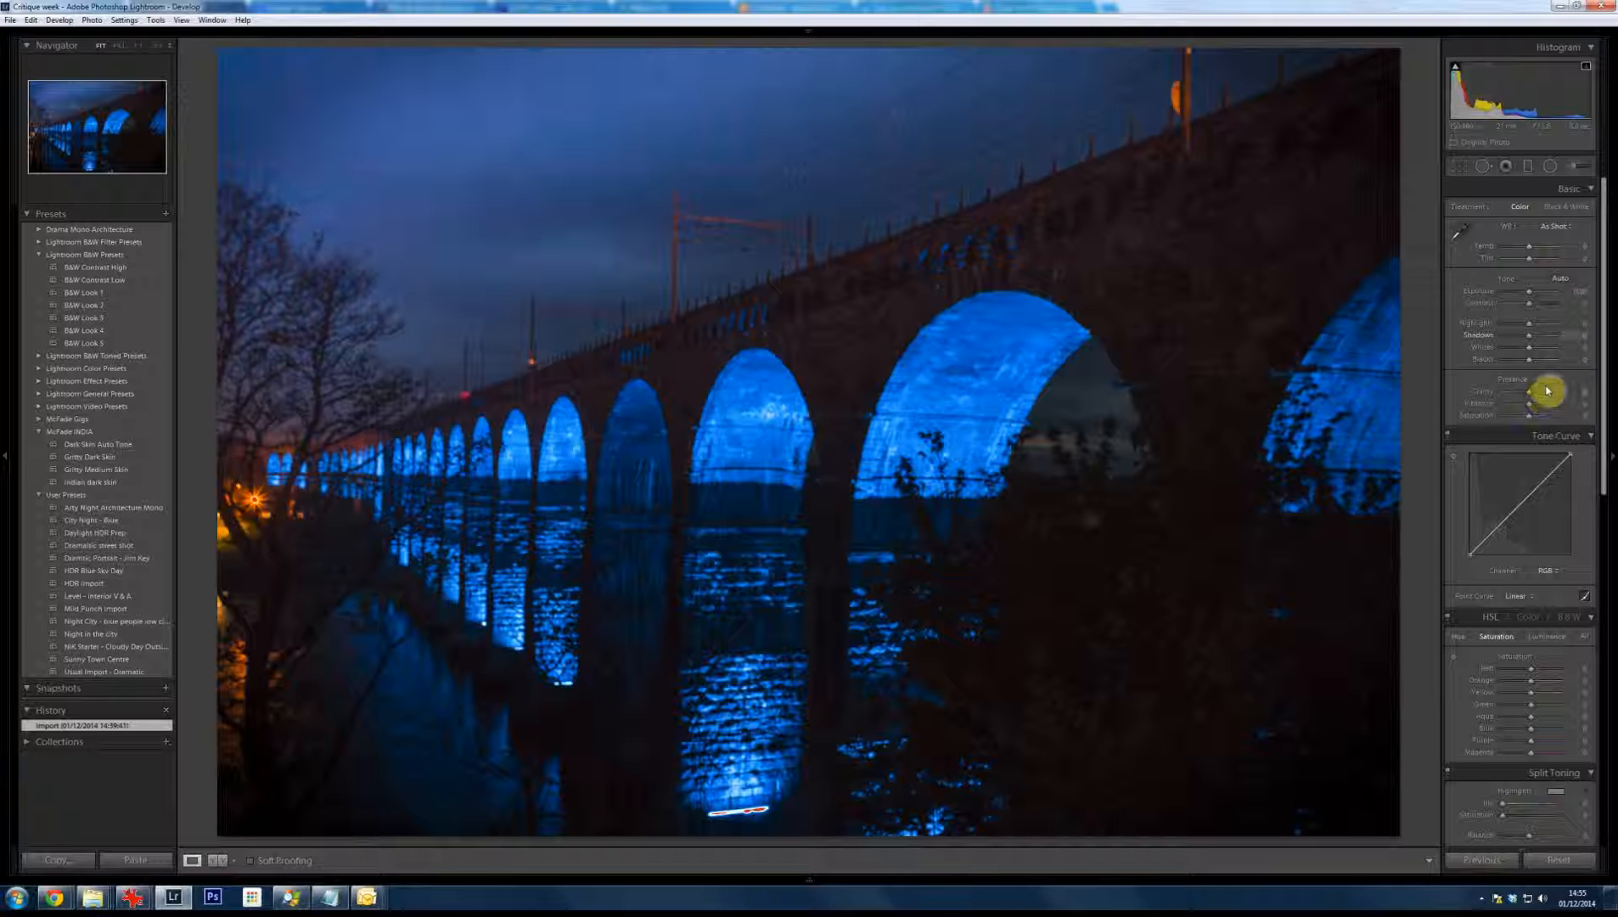
# Bring out the viaduct photo's texture and colour with Clarity +43 and Vibrance +48
pyautogui.moveTo(1537, 410); pyautogui.dragTo(1541, 399)
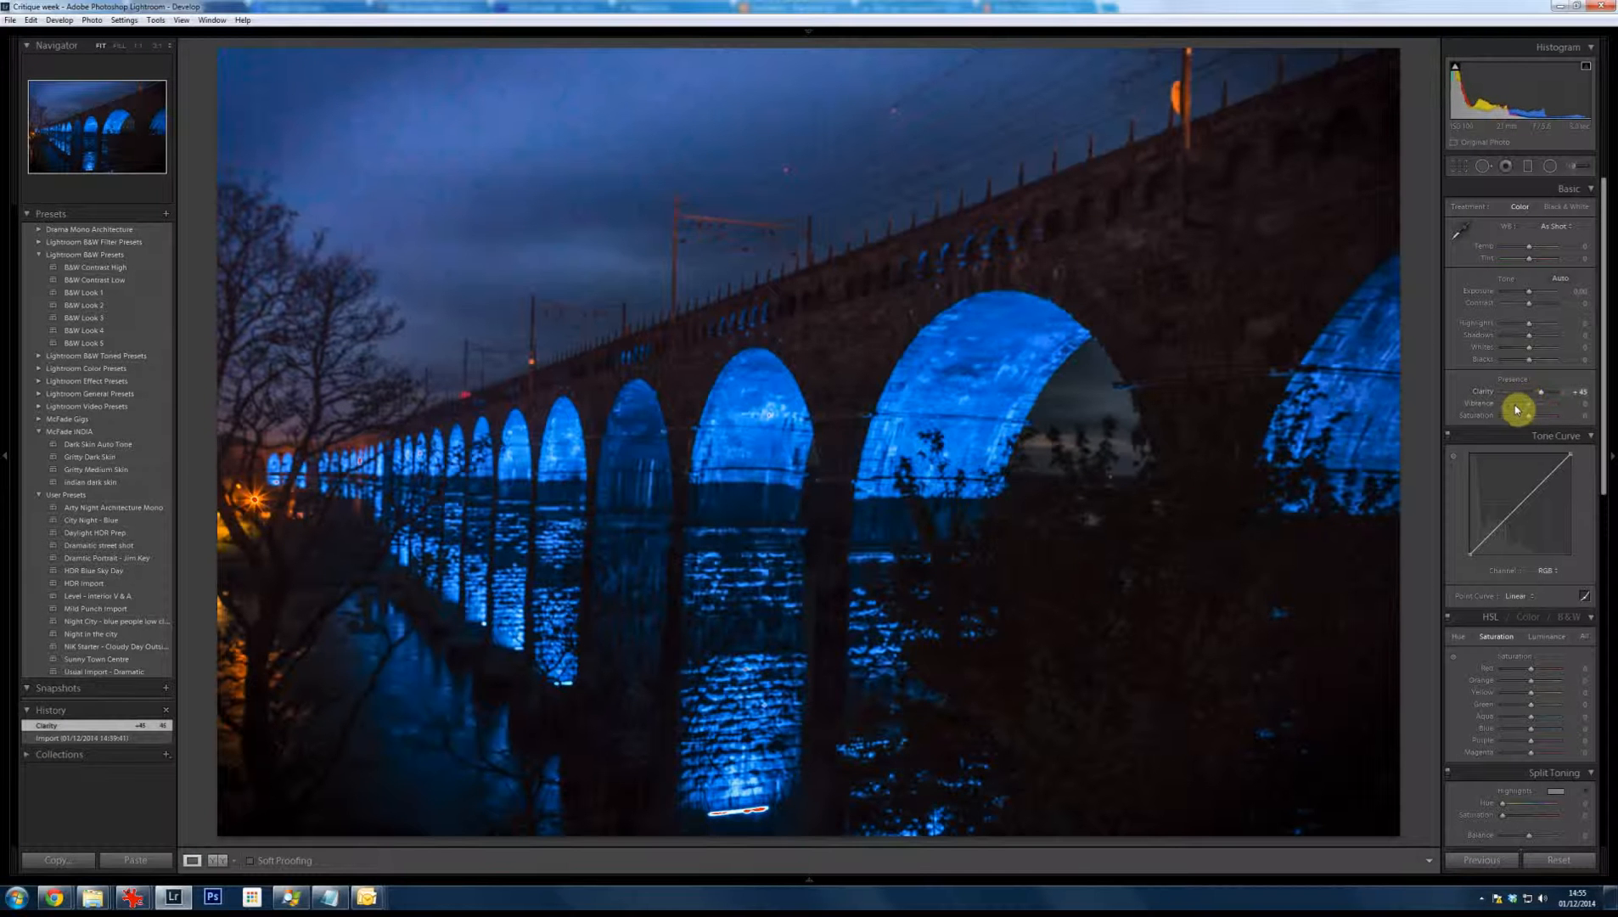
pyautogui.click(1543, 407)
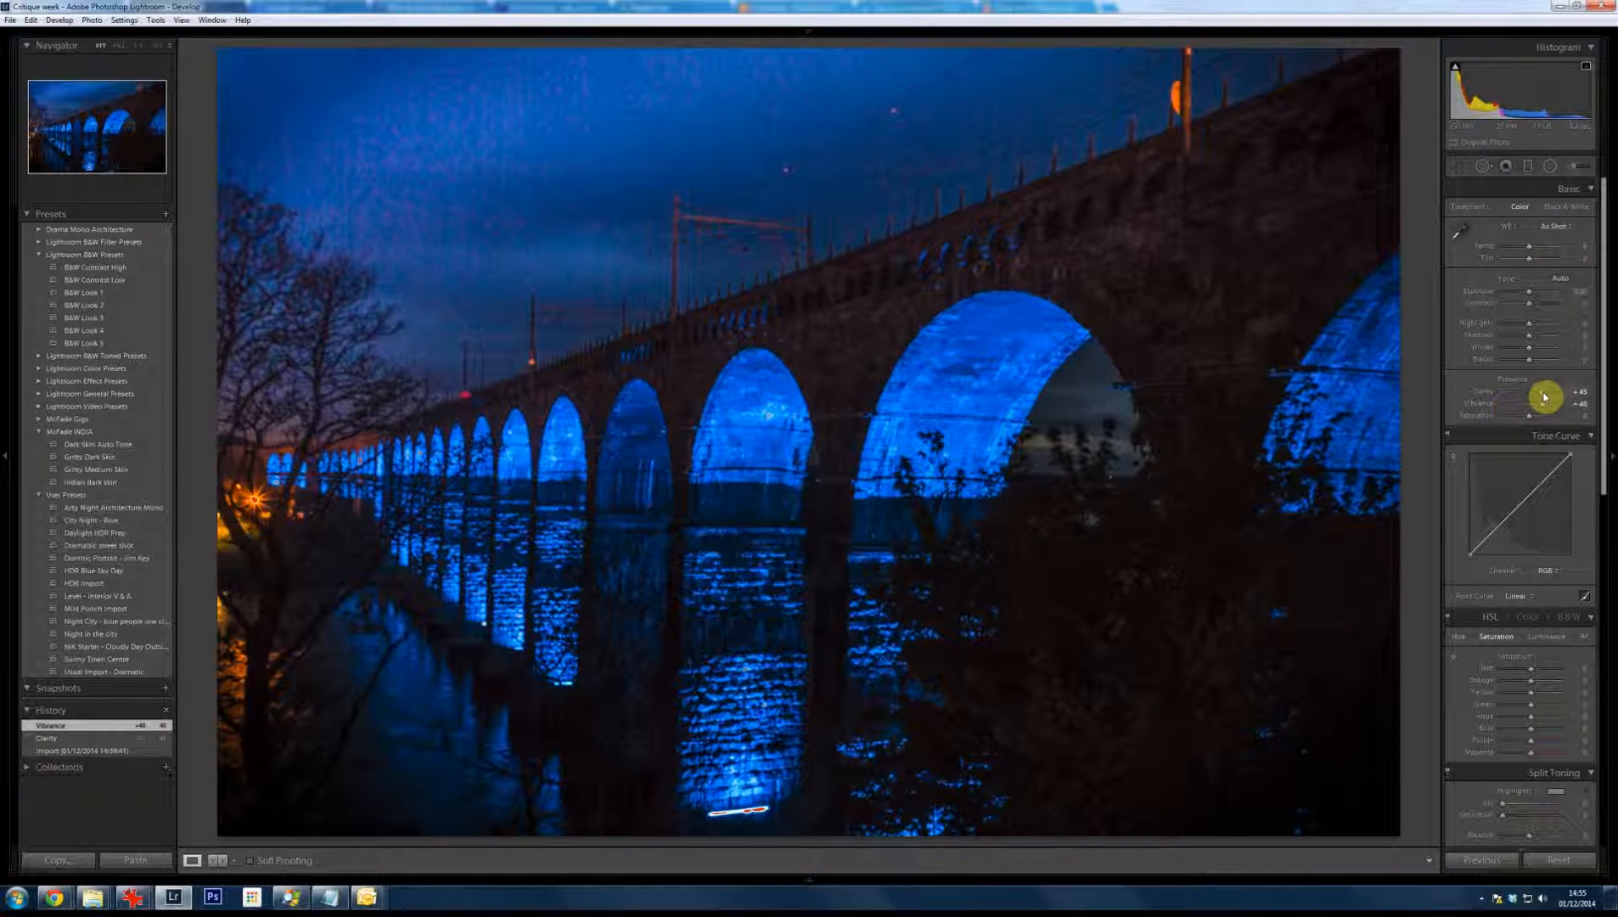
pyautogui.click(1544, 399)
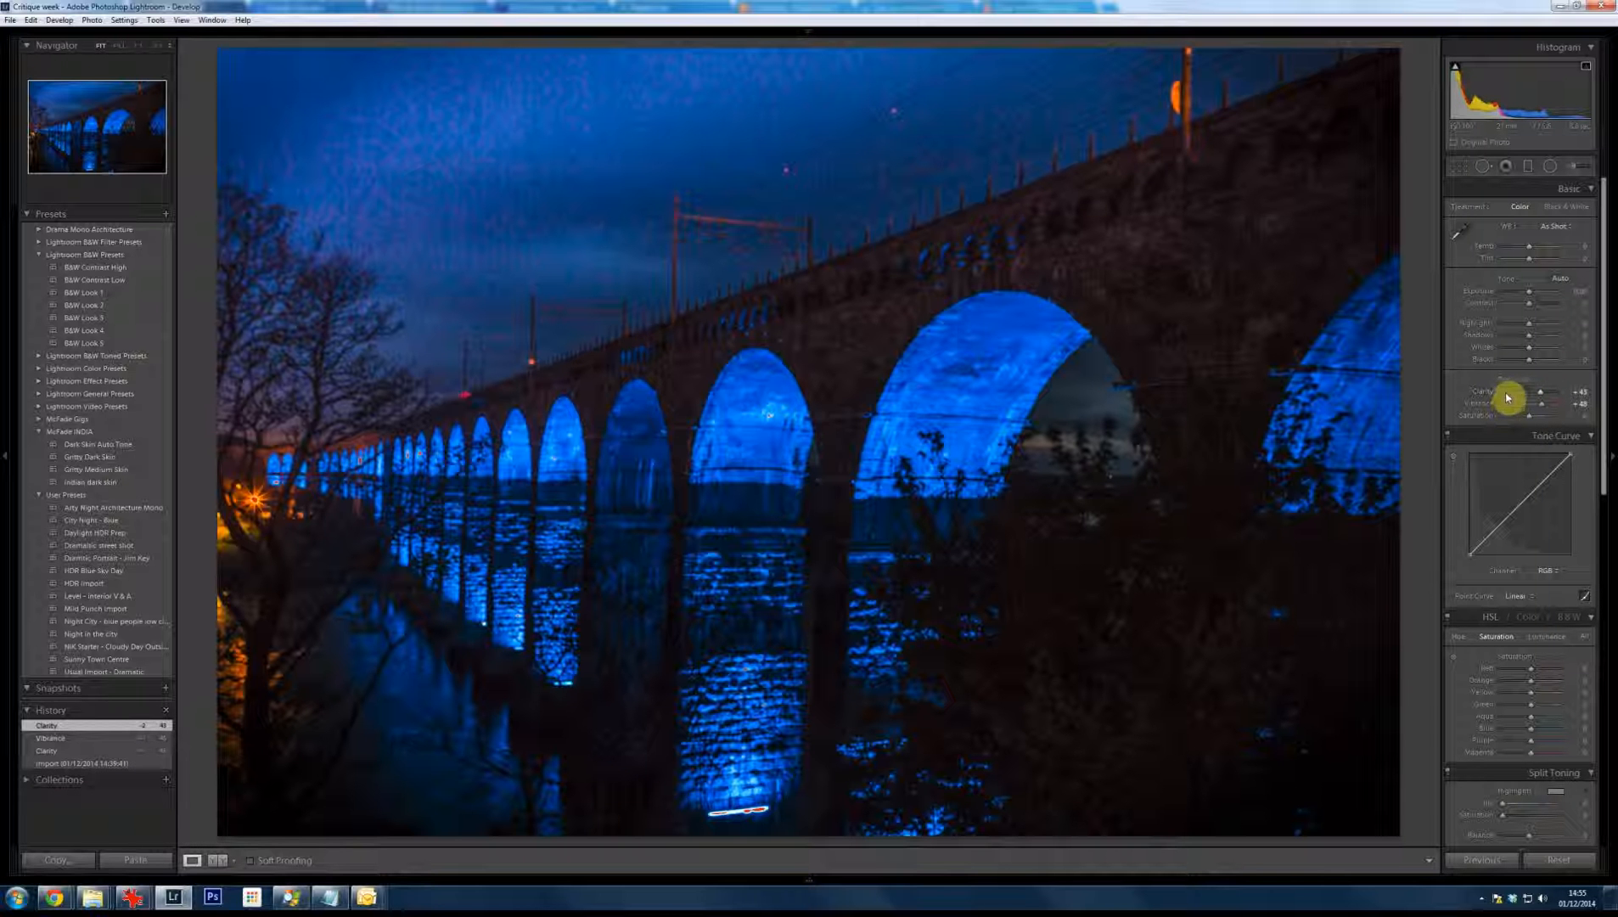
# Adjust the viaduct photo's tones to Blacks -52, Shadows +33, Whites +19, Contrast +31 and Highlights -19
pyautogui.click(1517, 361)
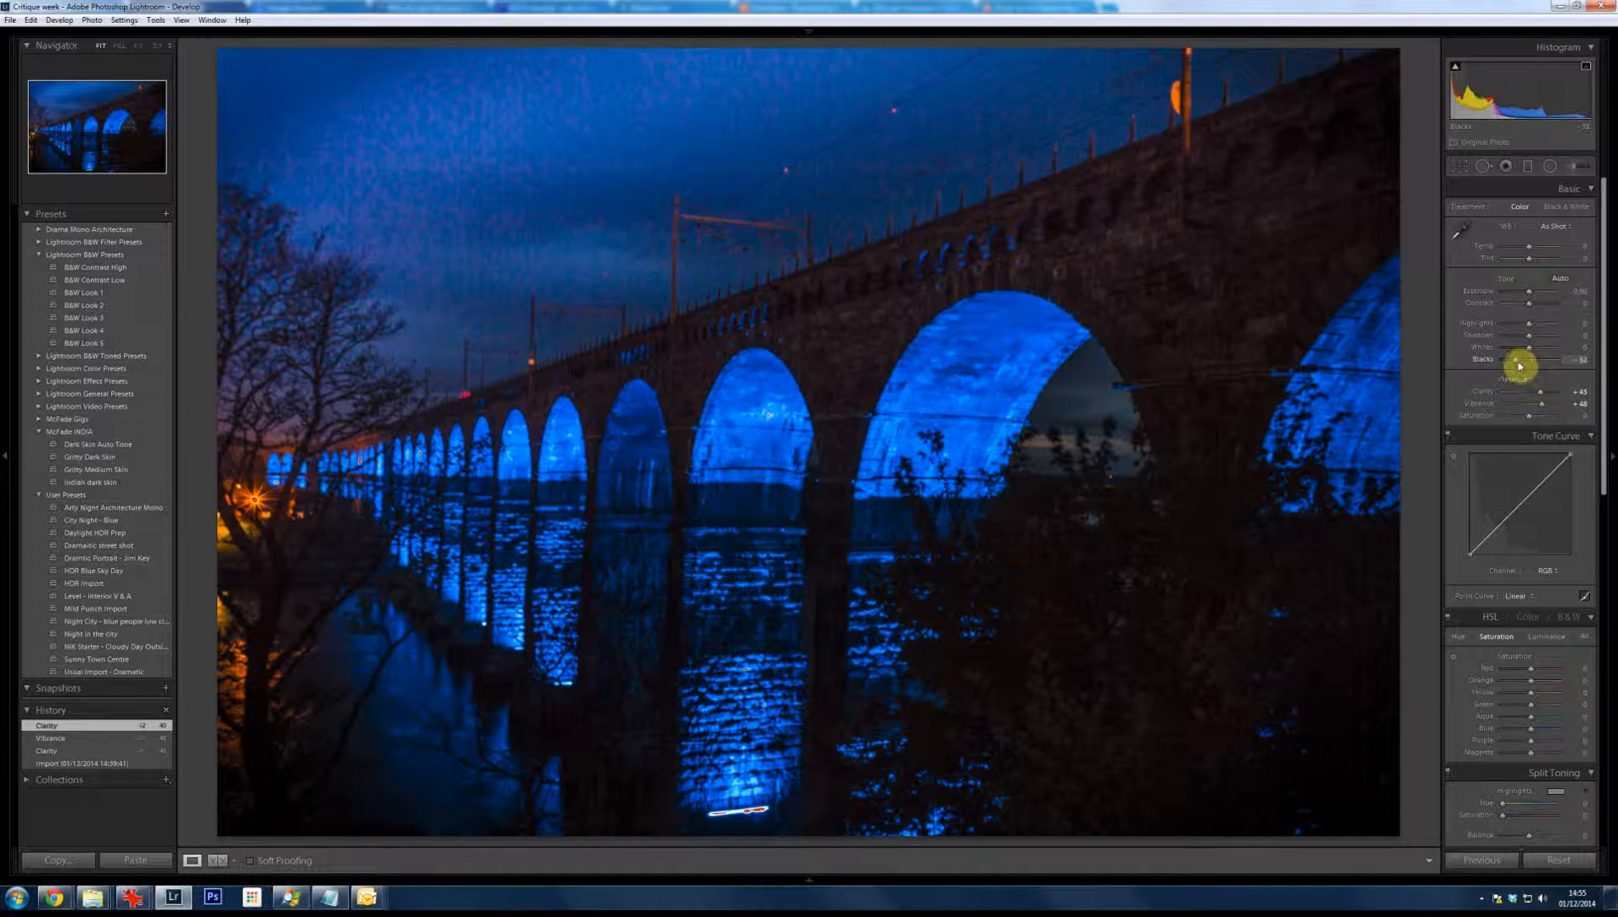
pyautogui.click(1542, 337)
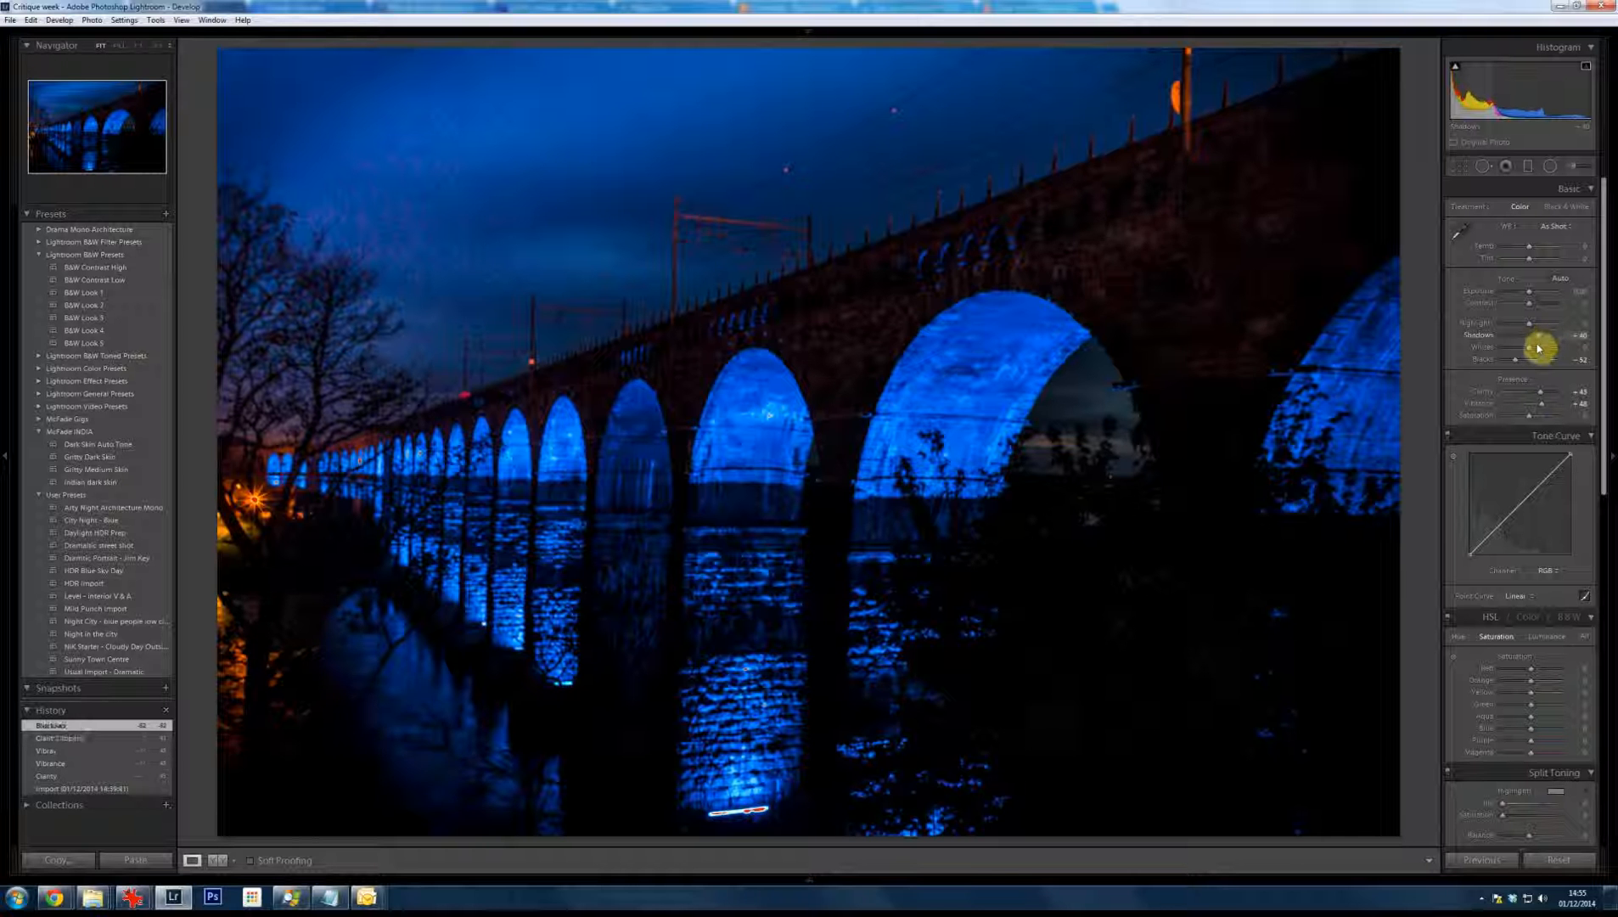
pyautogui.moveTo(1533, 351); pyautogui.dragTo(1509, 372)
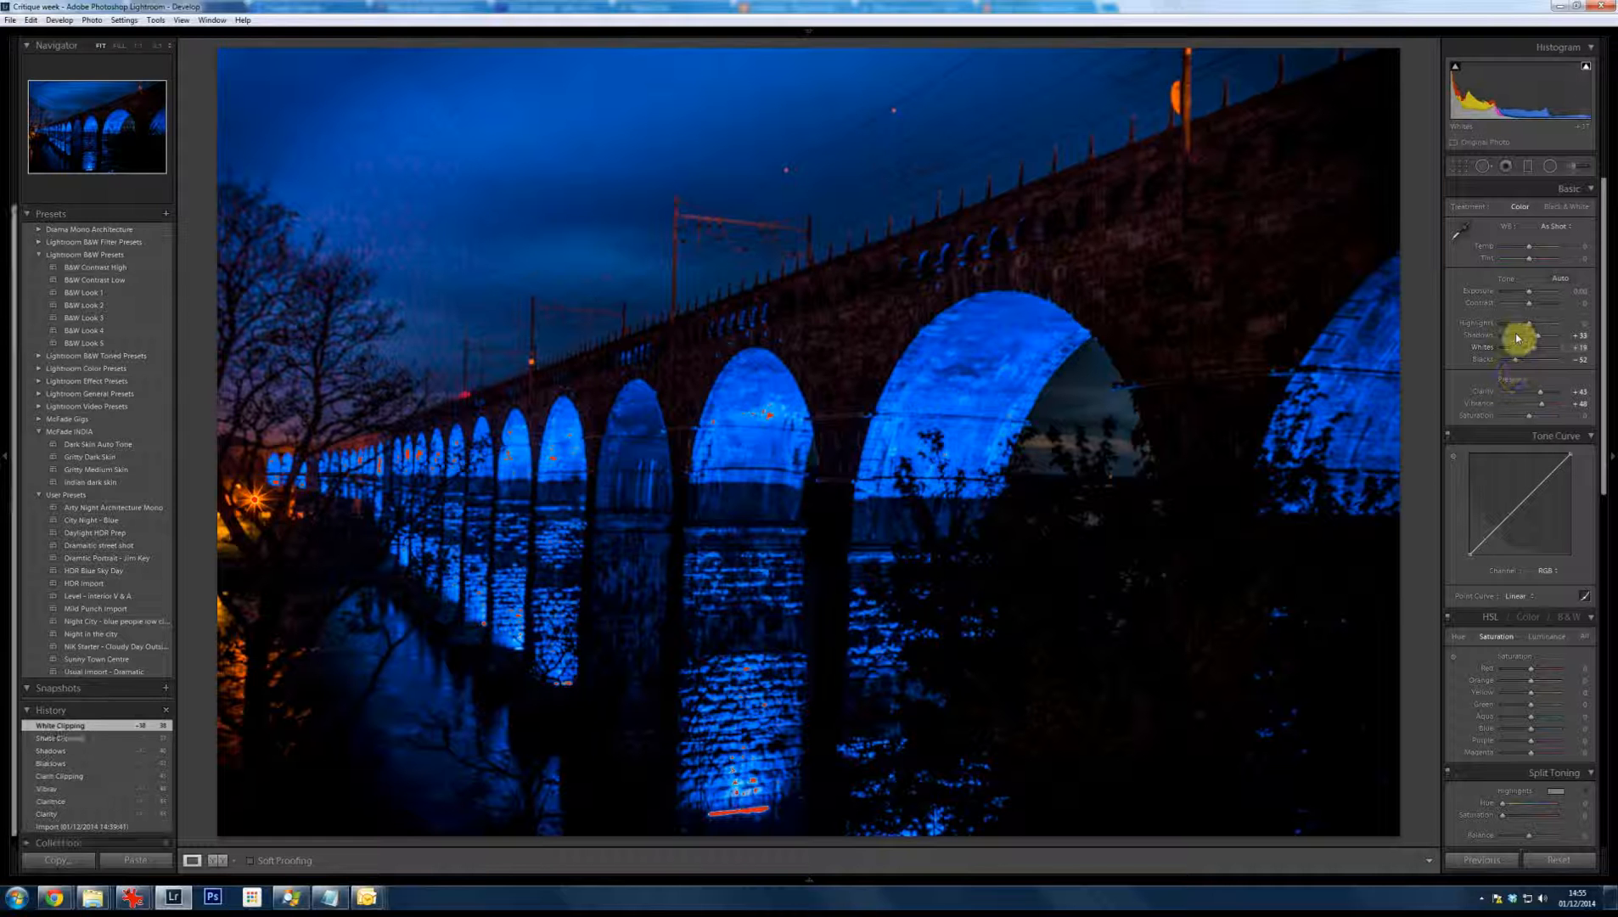
pyautogui.moveTo(1539, 310); pyautogui.dragTo(1517, 336)
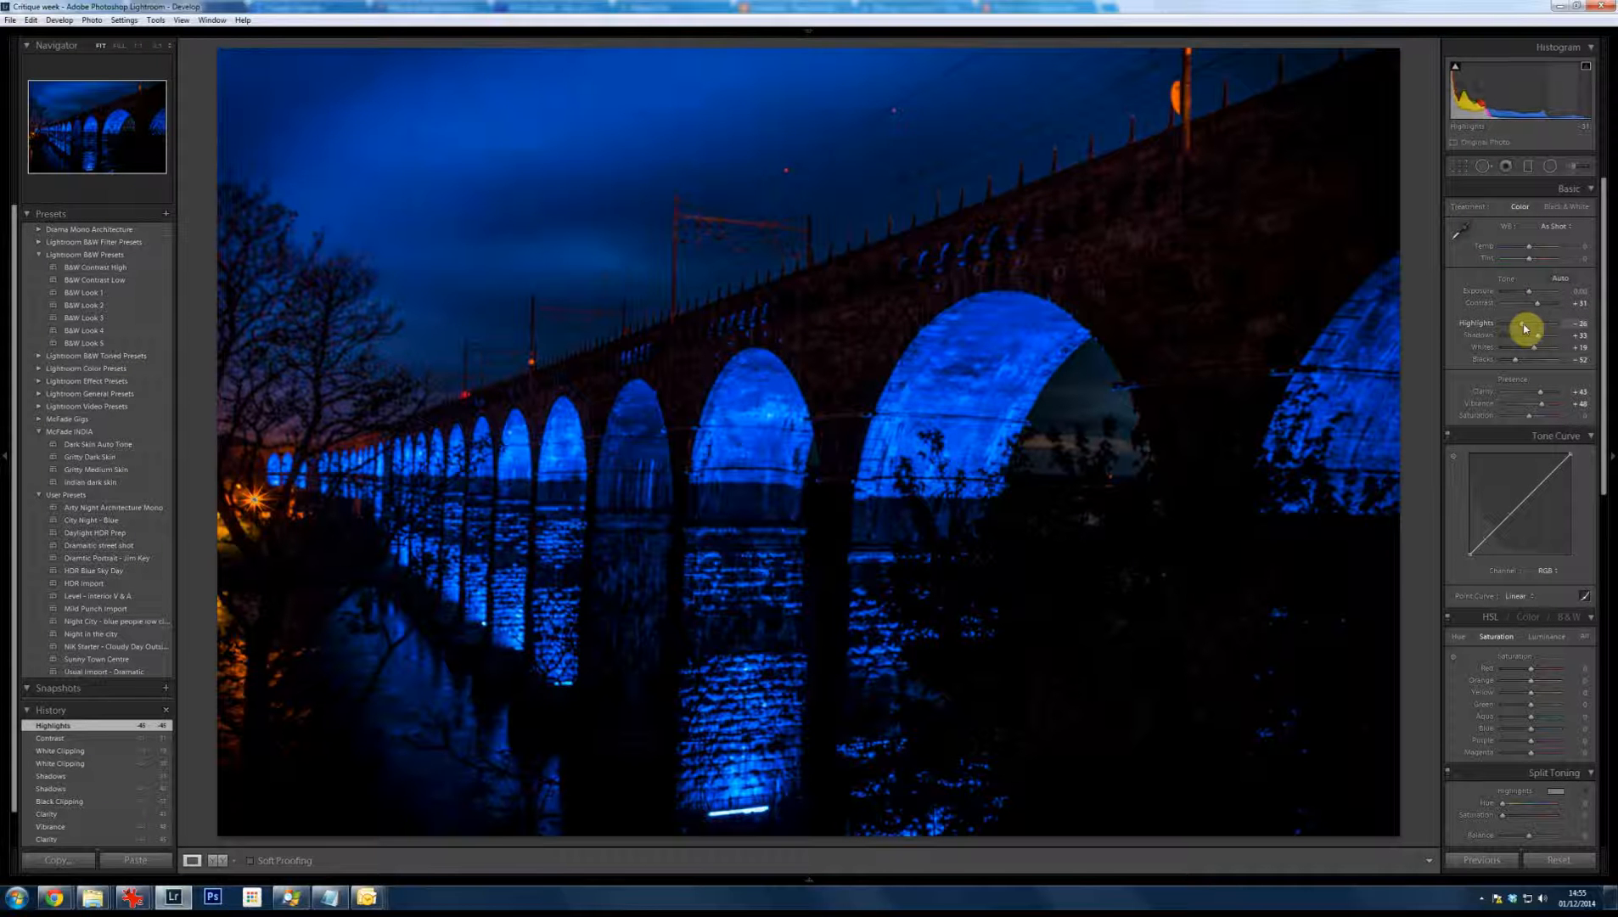
pyautogui.moveTo(1527, 329); pyautogui.dragTo(1525, 327)
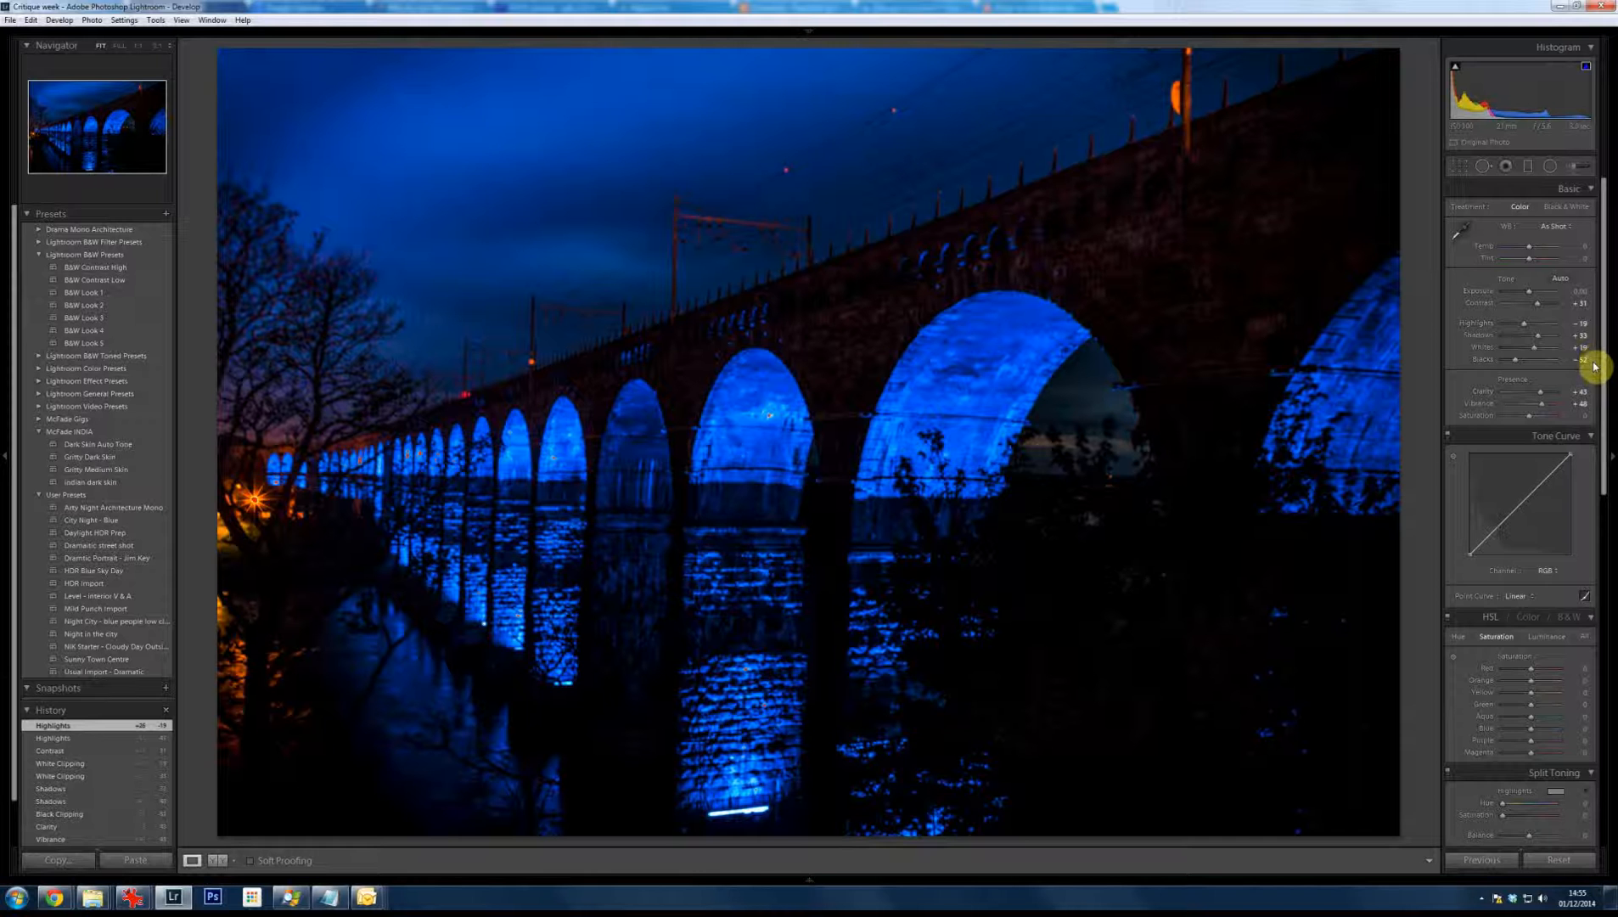
# Smooth the noise in the viaduct photo with Luminance 39 and Color 42, judging the effect on the sky at full size
pyautogui.moveTo(1596, 361); pyautogui.dragTo(1581, 560)
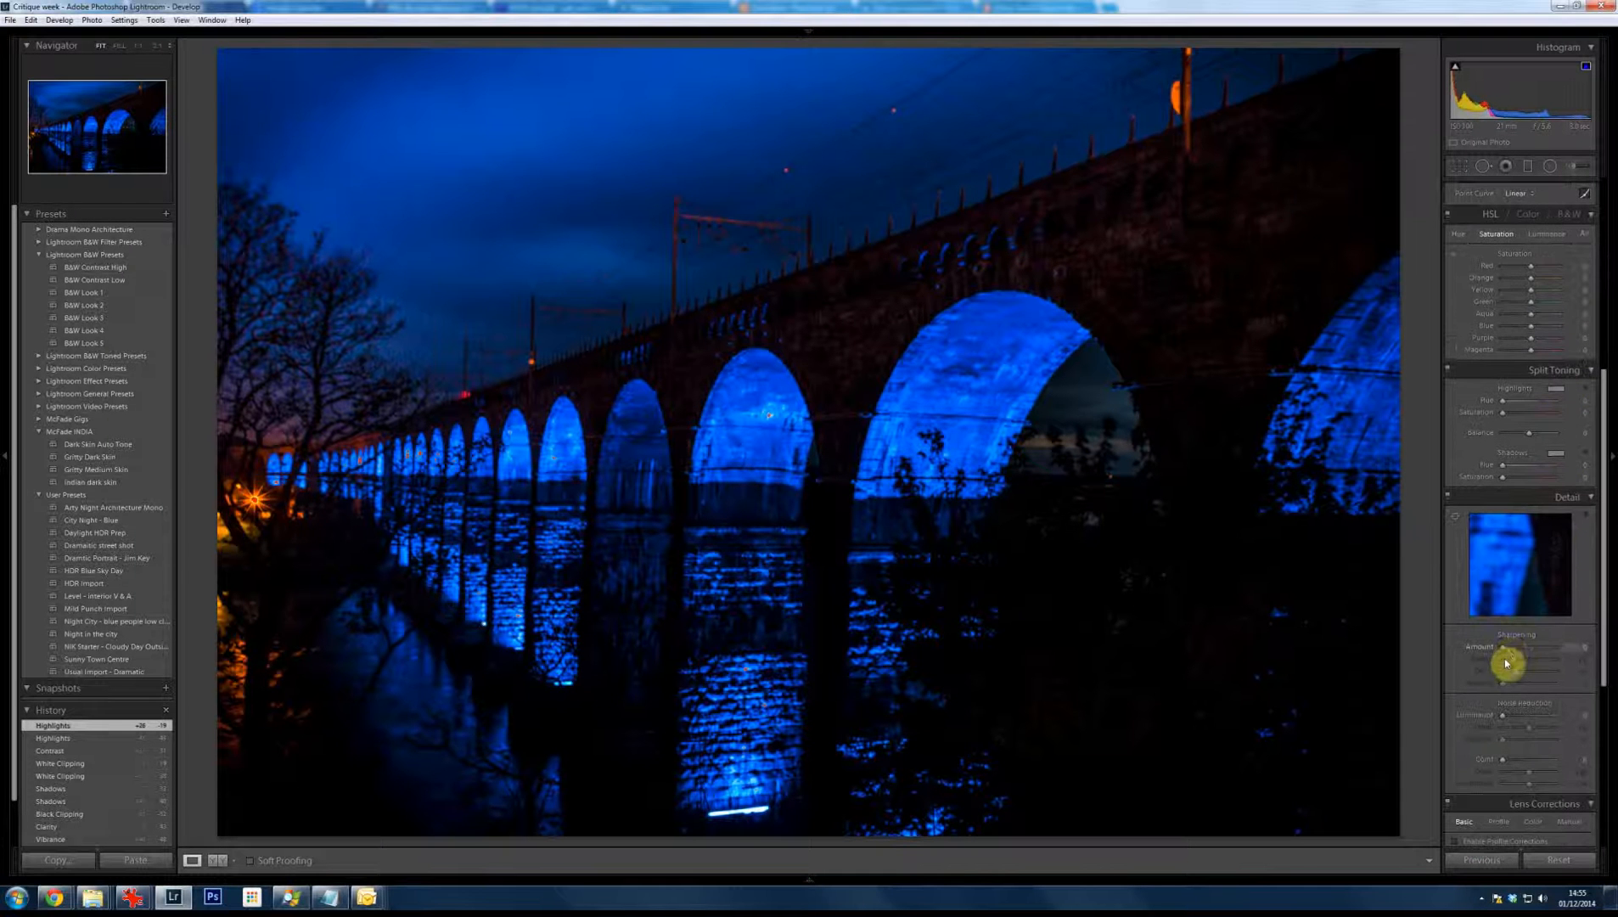
pyautogui.click(1519, 723)
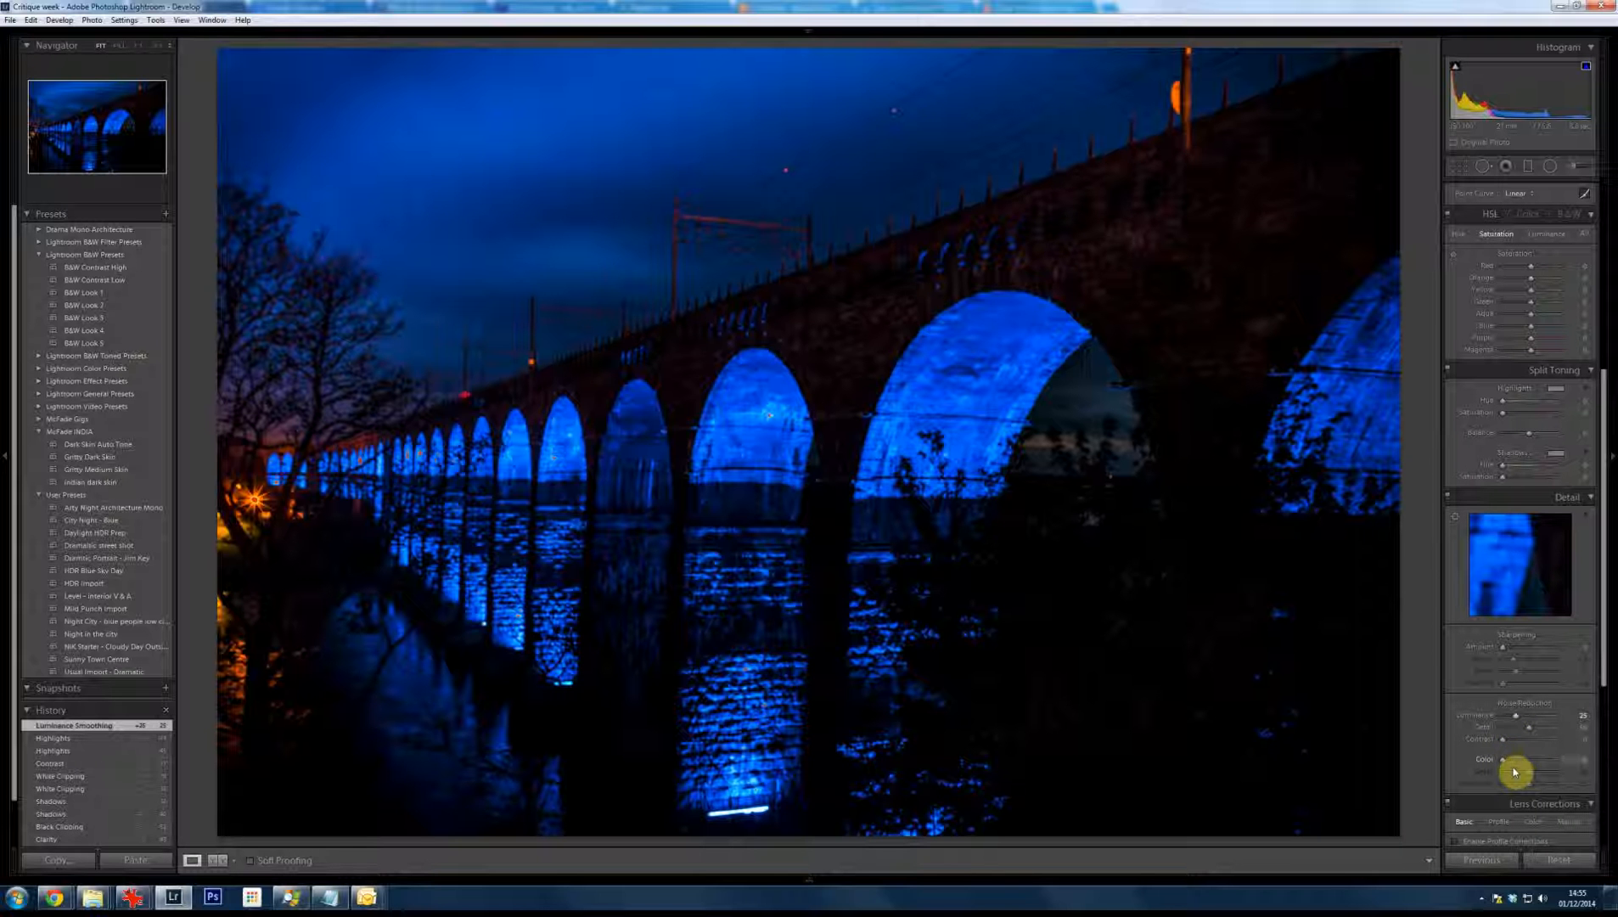
pyautogui.click(1516, 764)
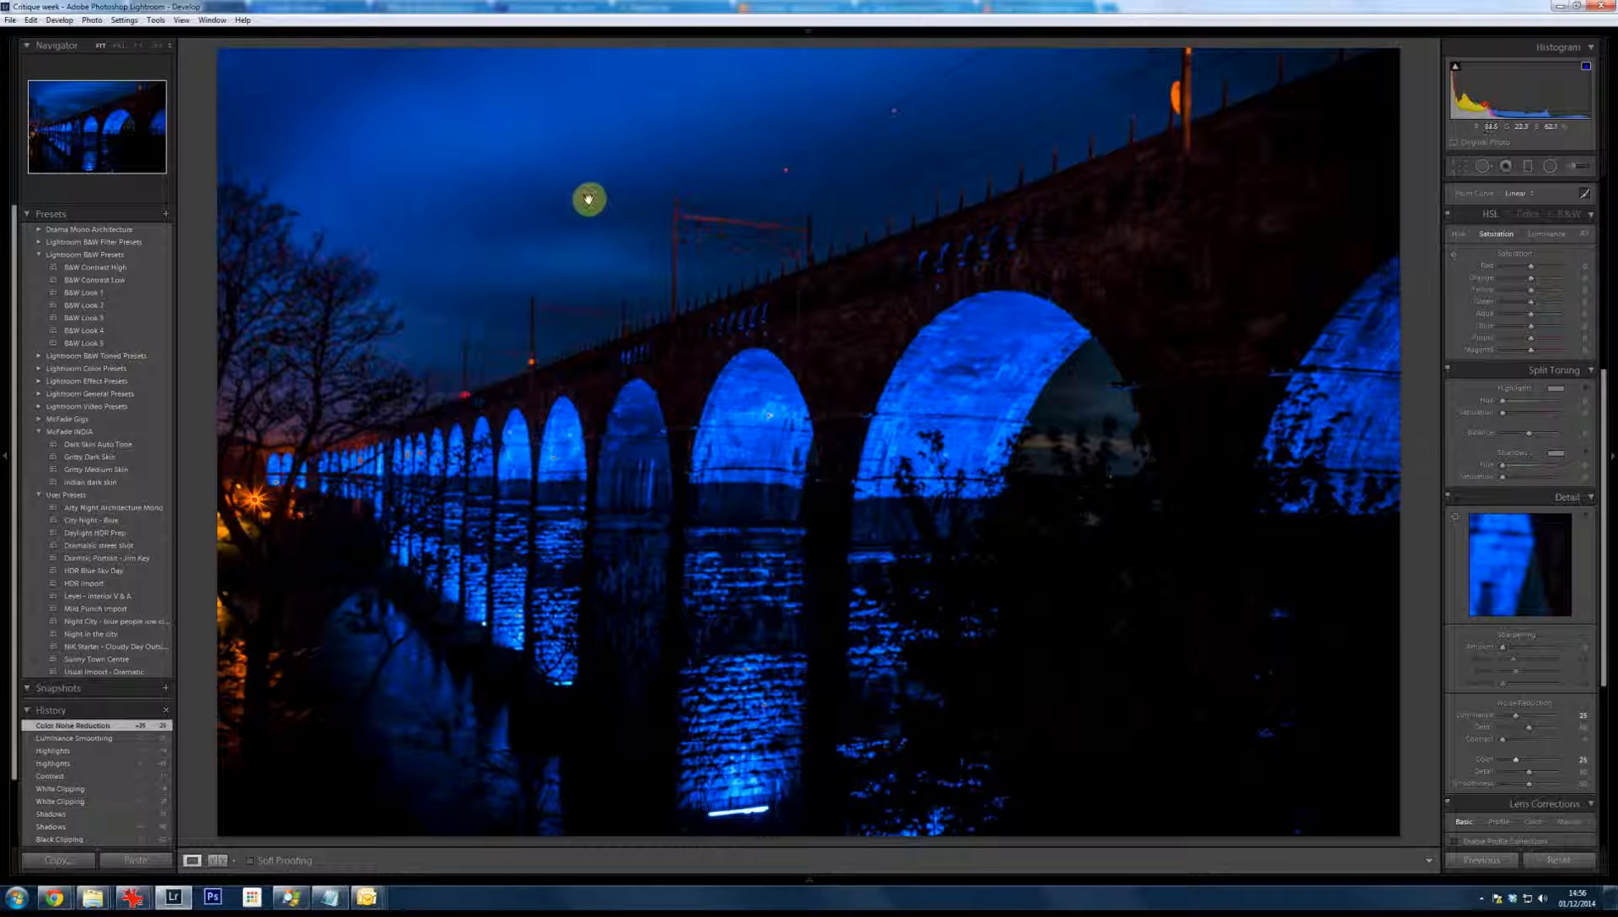
pyautogui.click(631, 240)
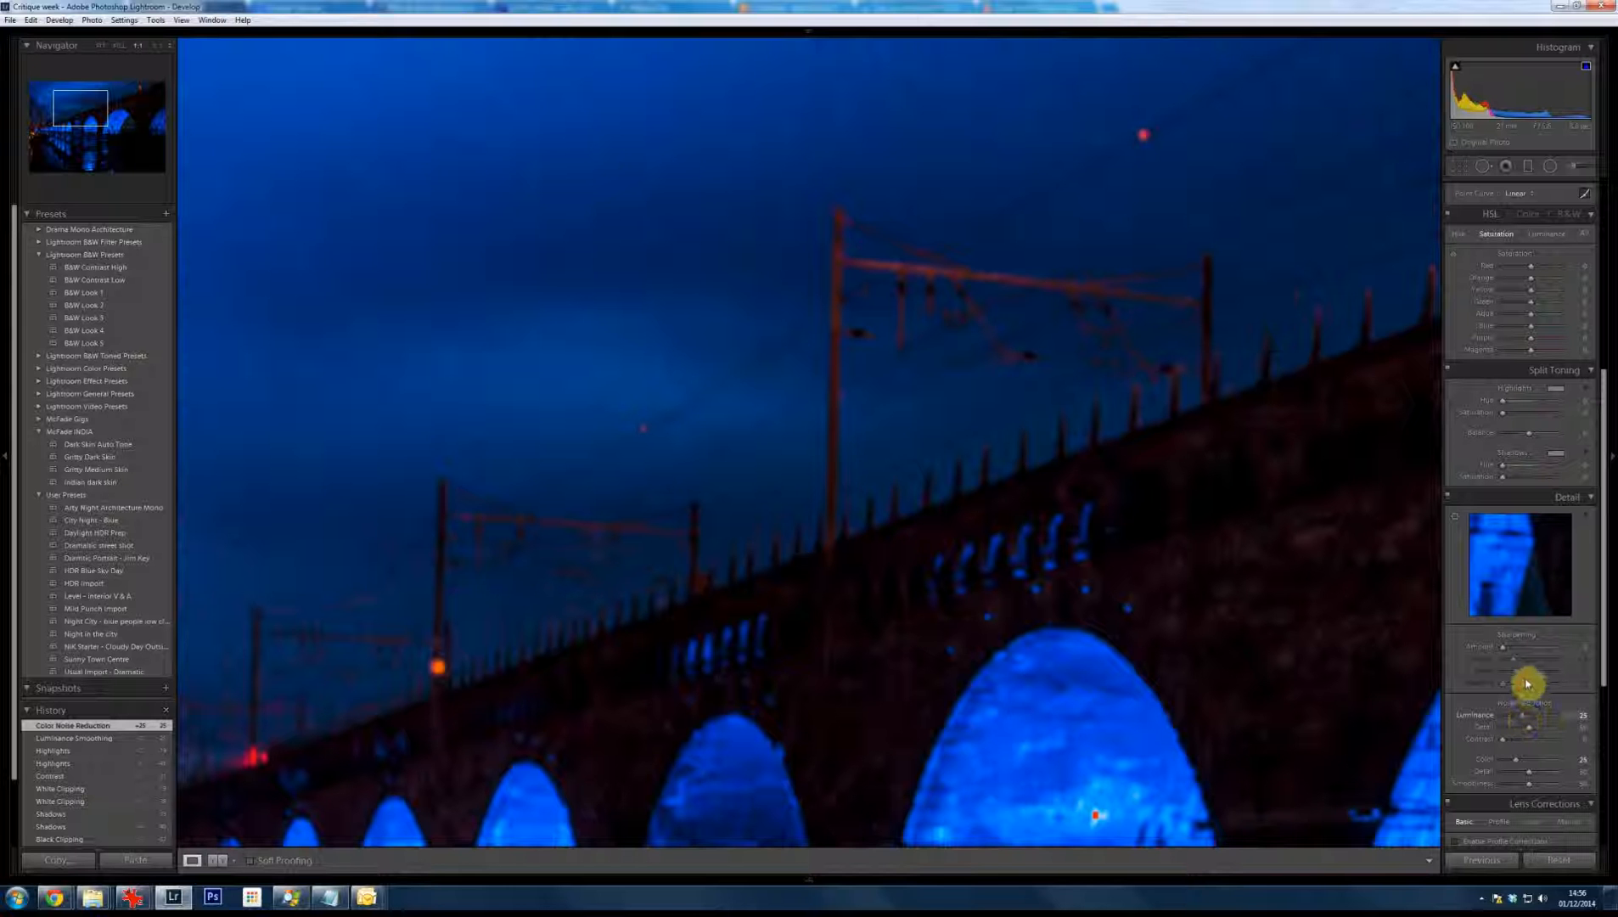
pyautogui.click(1528, 720)
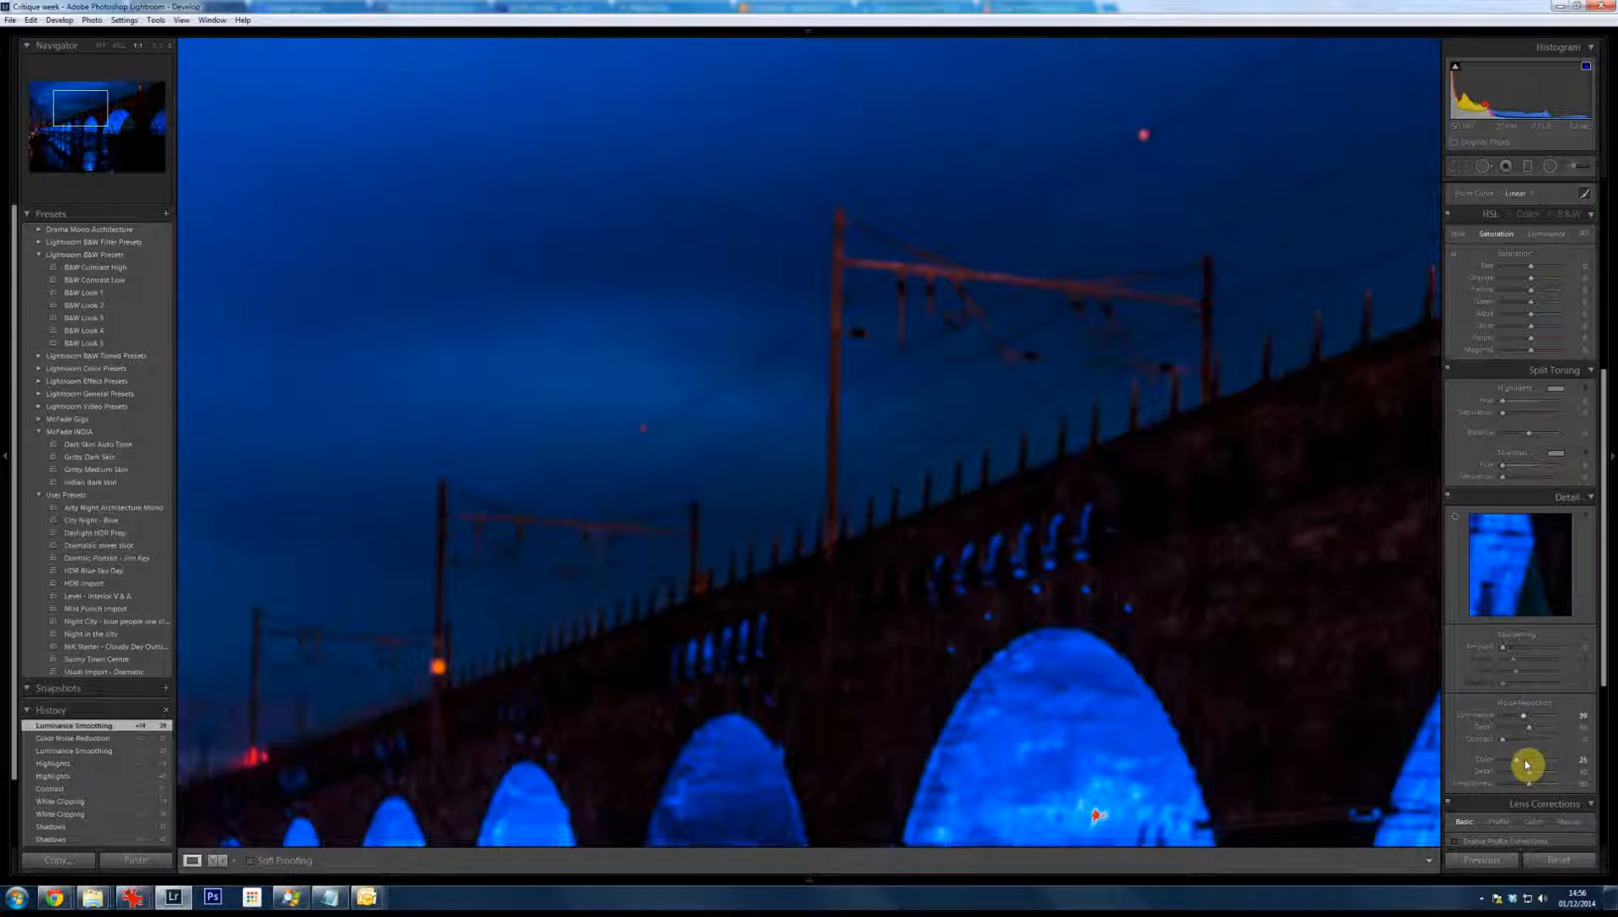
pyautogui.moveTo(1515, 759); pyautogui.dragTo(1525, 759)
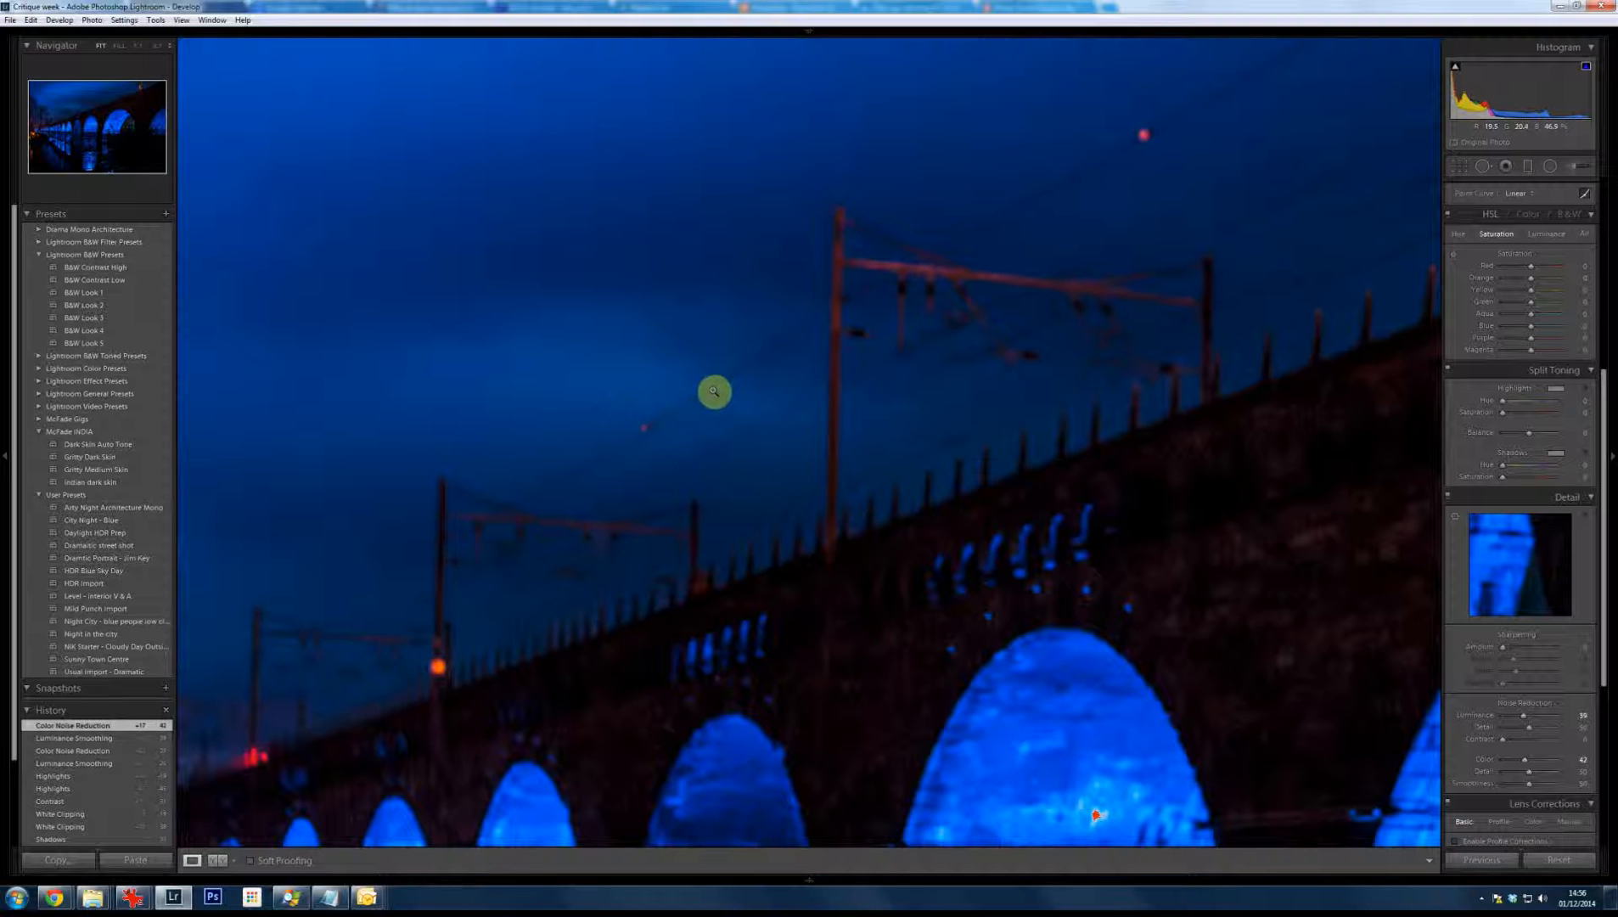
pyautogui.click(715, 443)
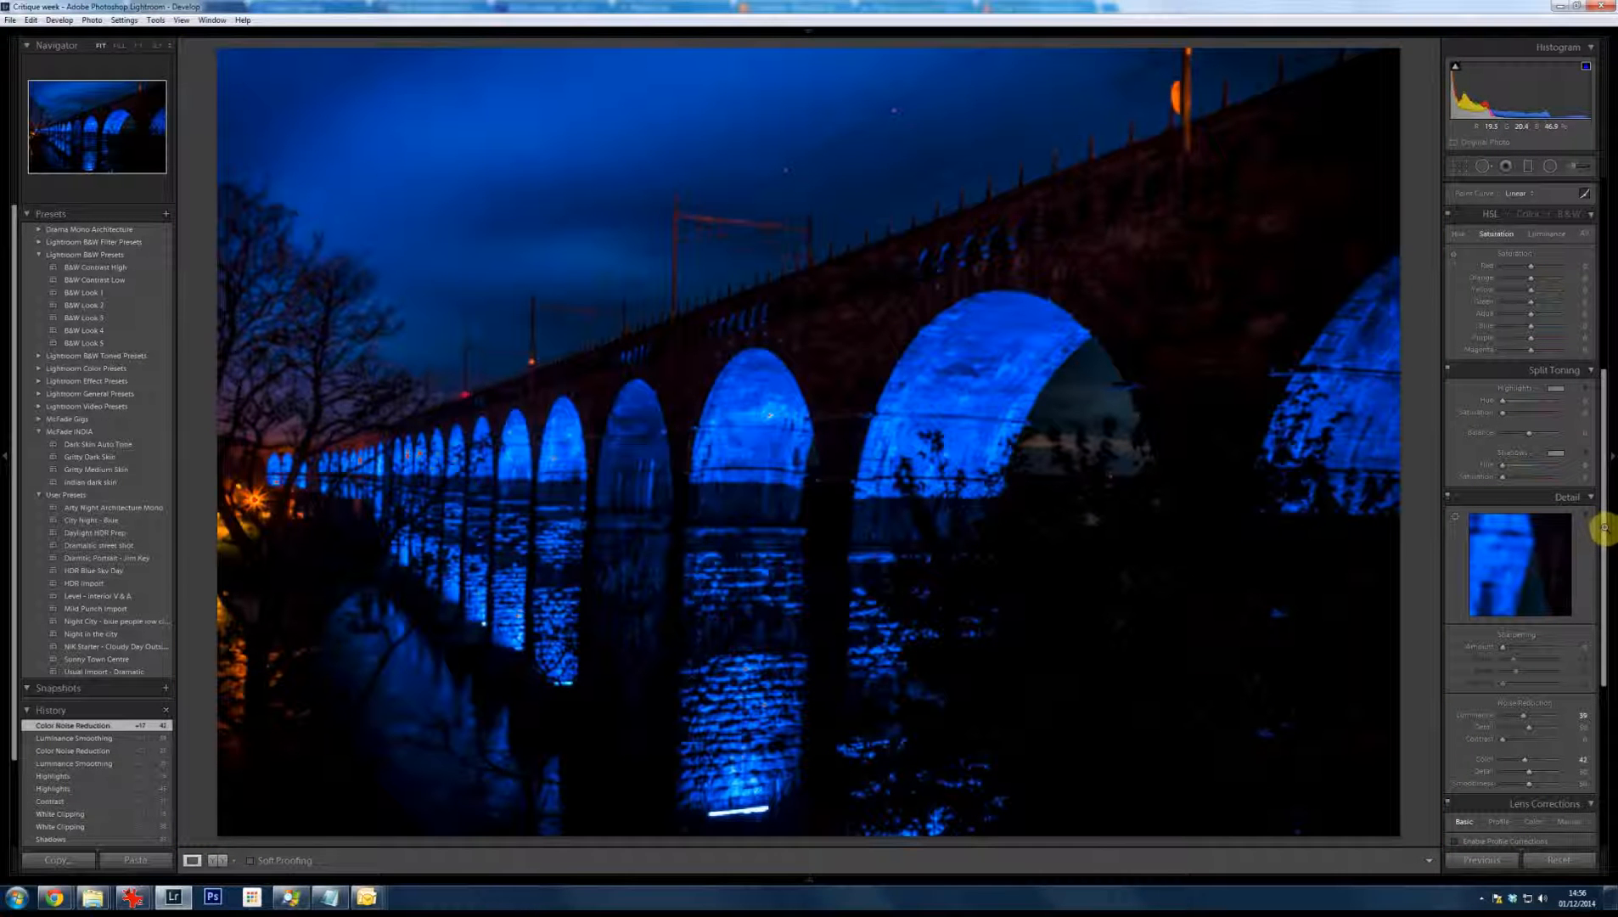
# Straighten the viaduct photo by -1.77 degrees and crop away the cut-off arch at its right edge
pyautogui.moveTo(1604, 647); pyautogui.dragTo(1604, 650)
pyautogui.scroll(-5, 1506, 711)
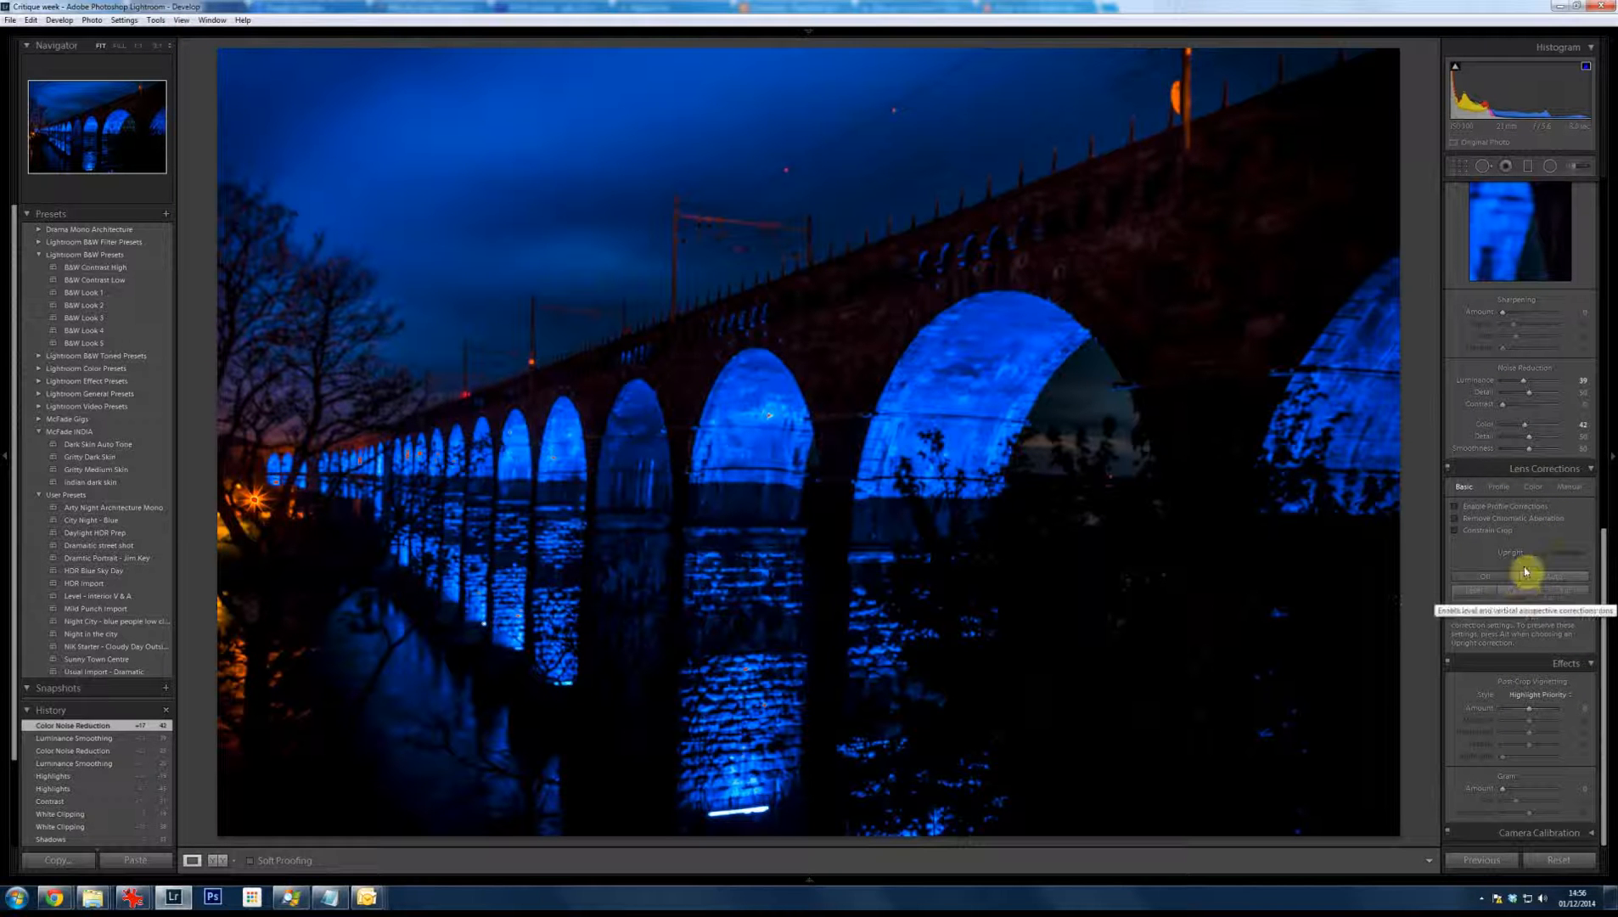
pyautogui.click(1458, 165)
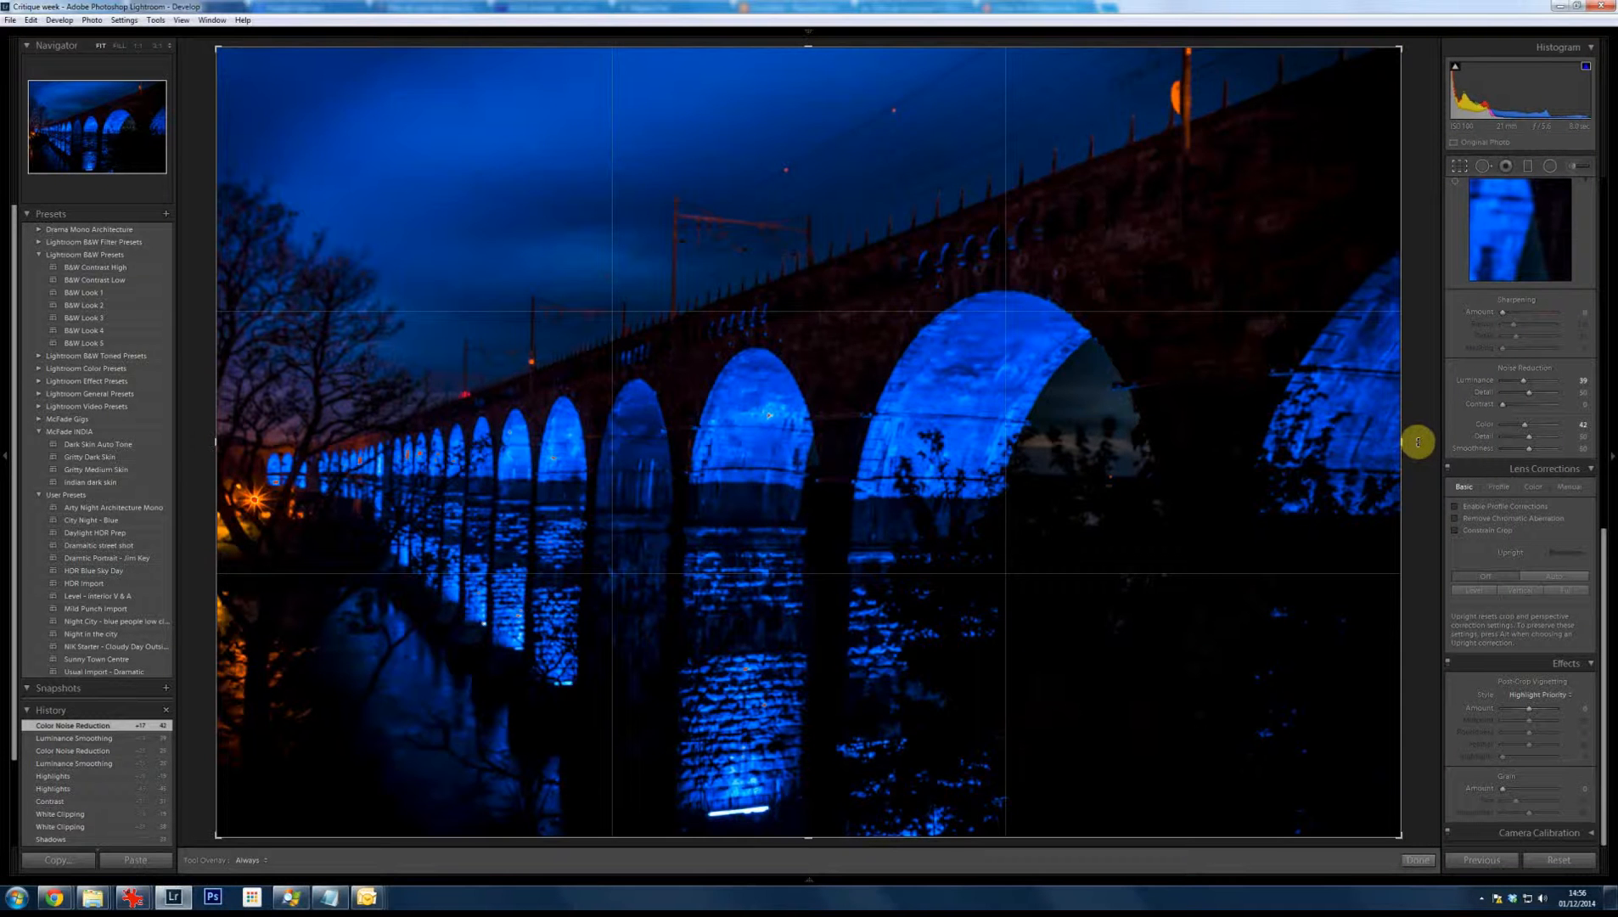
pyautogui.moveTo(1419, 441)
pyautogui.mouseDown()
pyautogui.moveTo(1426, 430)
pyautogui.moveTo(1409, 458)
pyautogui.moveTo(1409, 438)
pyautogui.moveTo(1422, 447)
pyautogui.mouseUp()
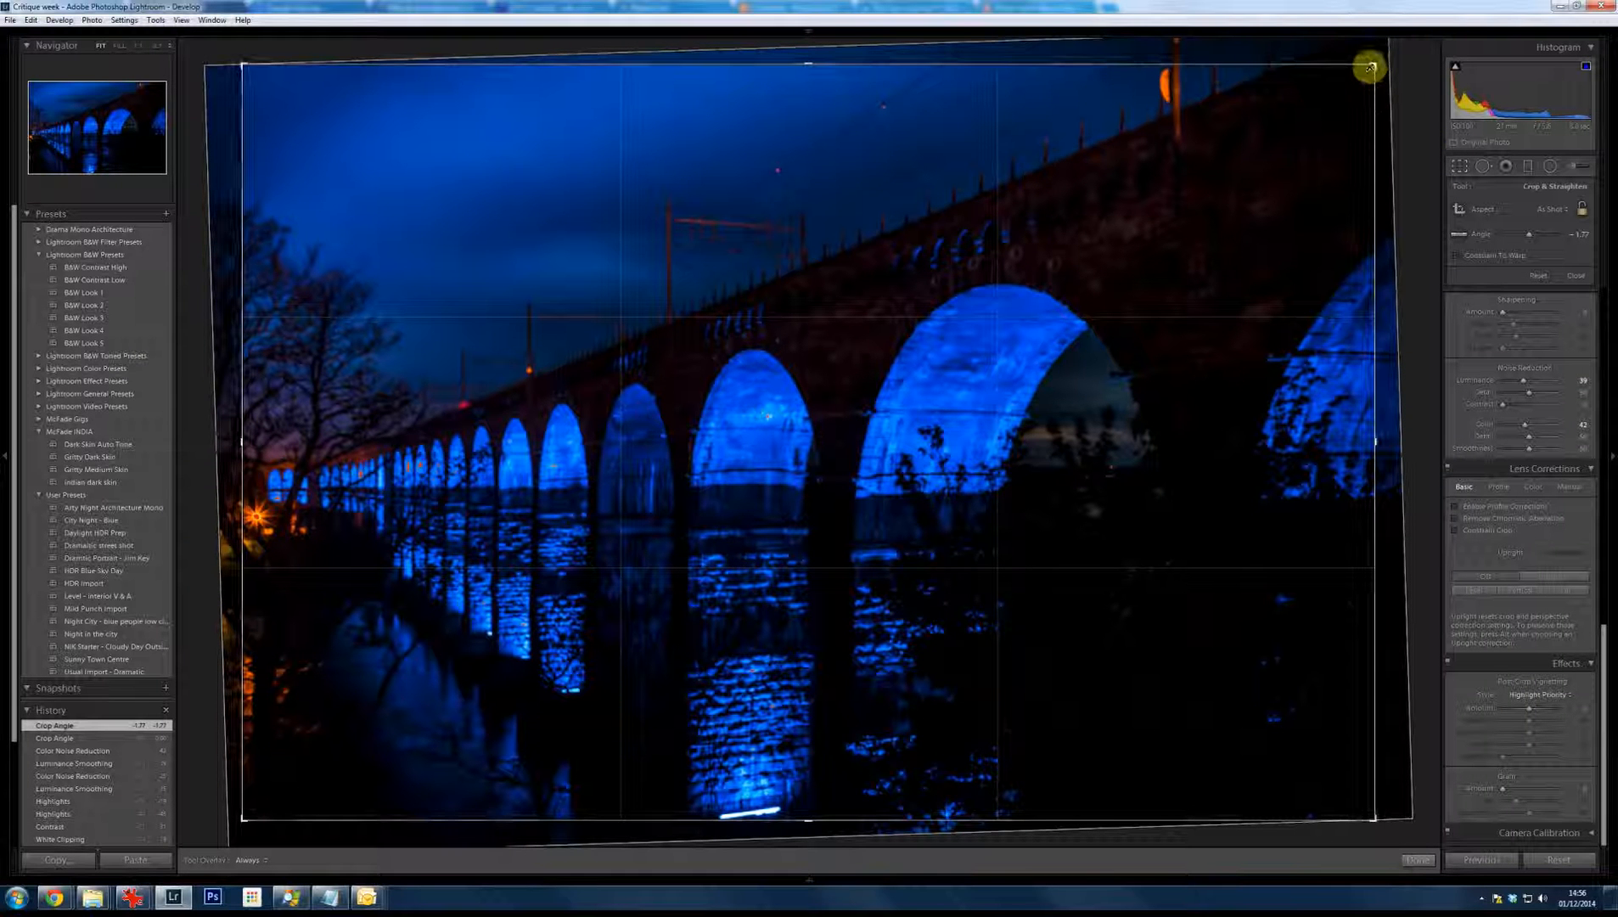
pyautogui.moveTo(1348, 69); pyautogui.dragTo(1322, 78)
pyautogui.moveTo(1321, 81)
pyautogui.mouseDown()
pyautogui.moveTo(1315, 68)
pyautogui.moveTo(1324, 79)
pyautogui.mouseUp()
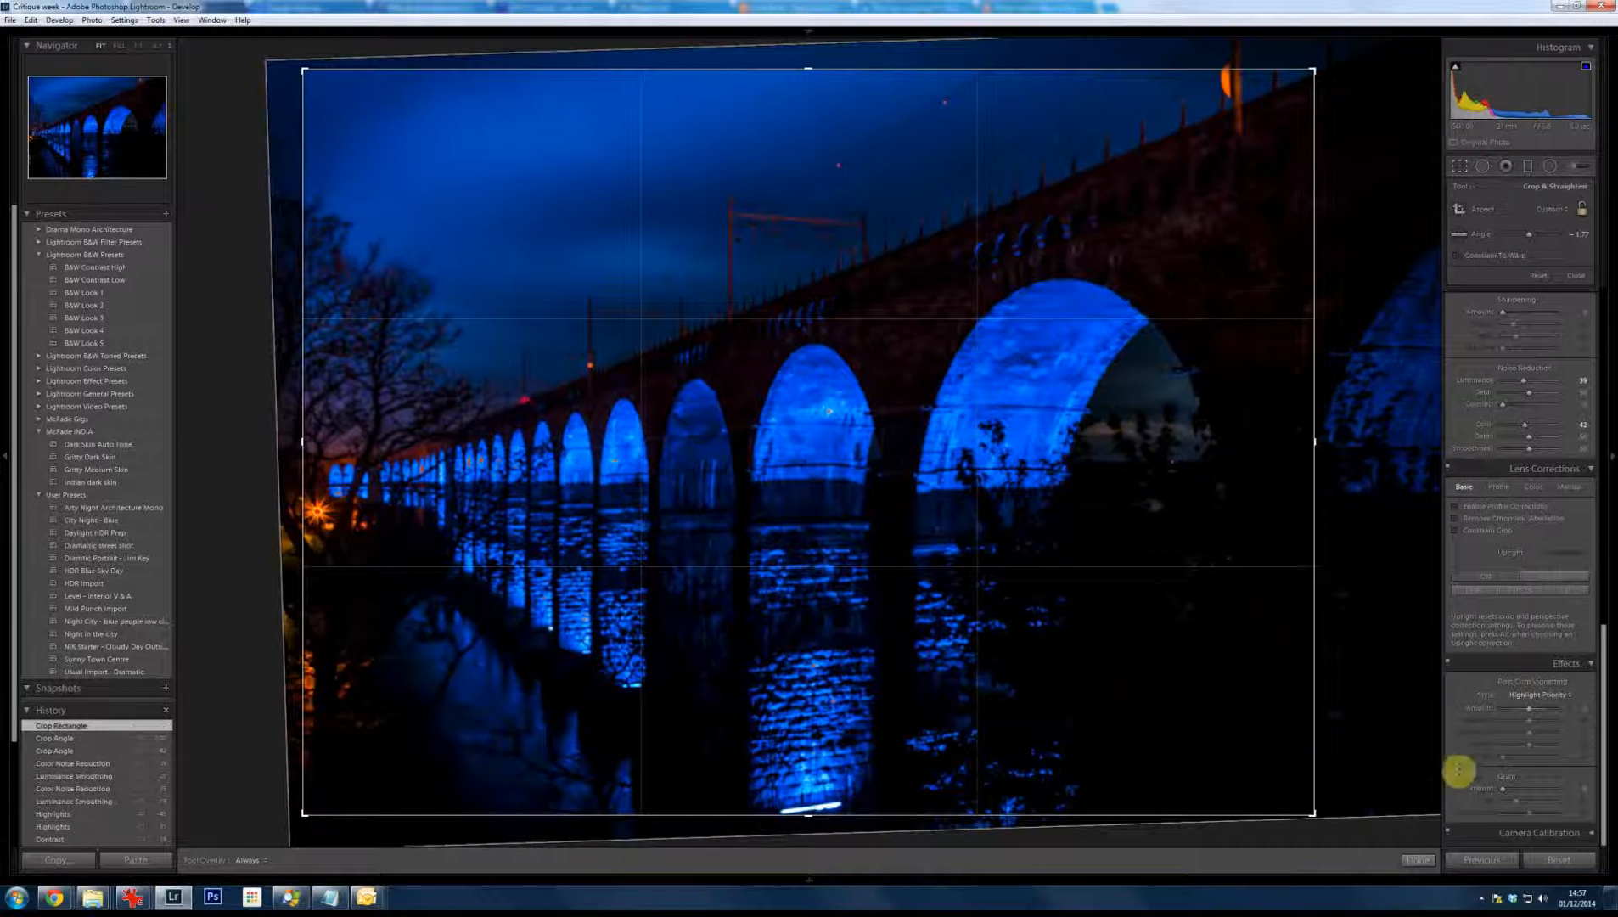
pyautogui.click(1418, 860)
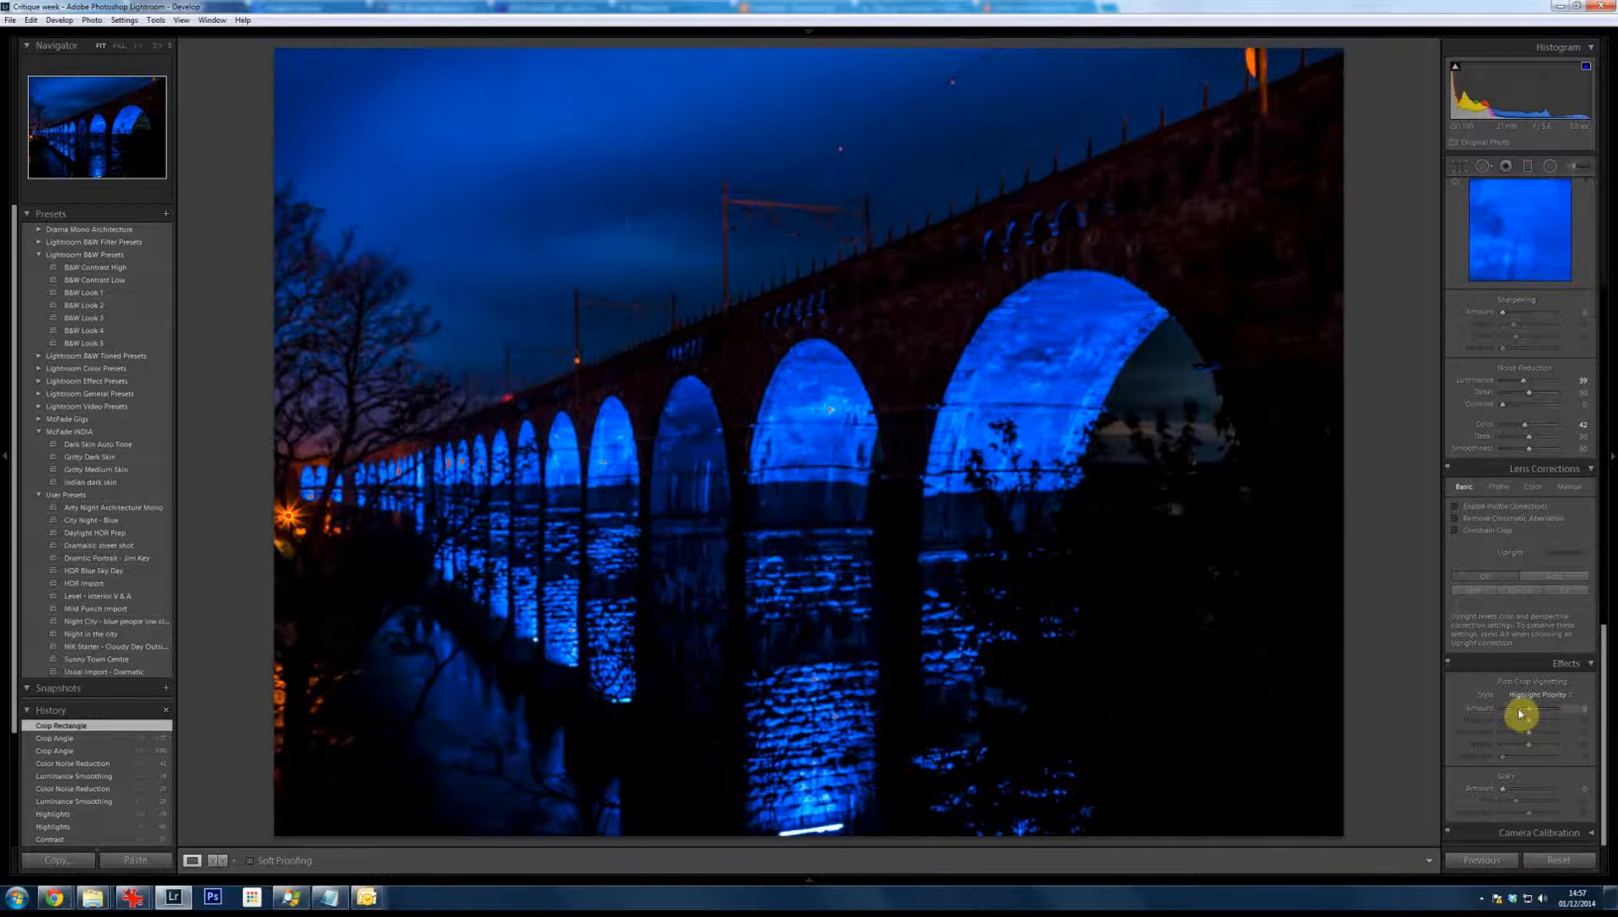
# Darken the viaduct photo's edges with a post-crop vignette of Amount -43, Midpoint 32 and Feather 68
pyautogui.moveTo(1528, 724)
pyautogui.mouseDown()
pyautogui.moveTo(1544, 736)
pyautogui.moveTo(1522, 724)
pyautogui.mouseUp()
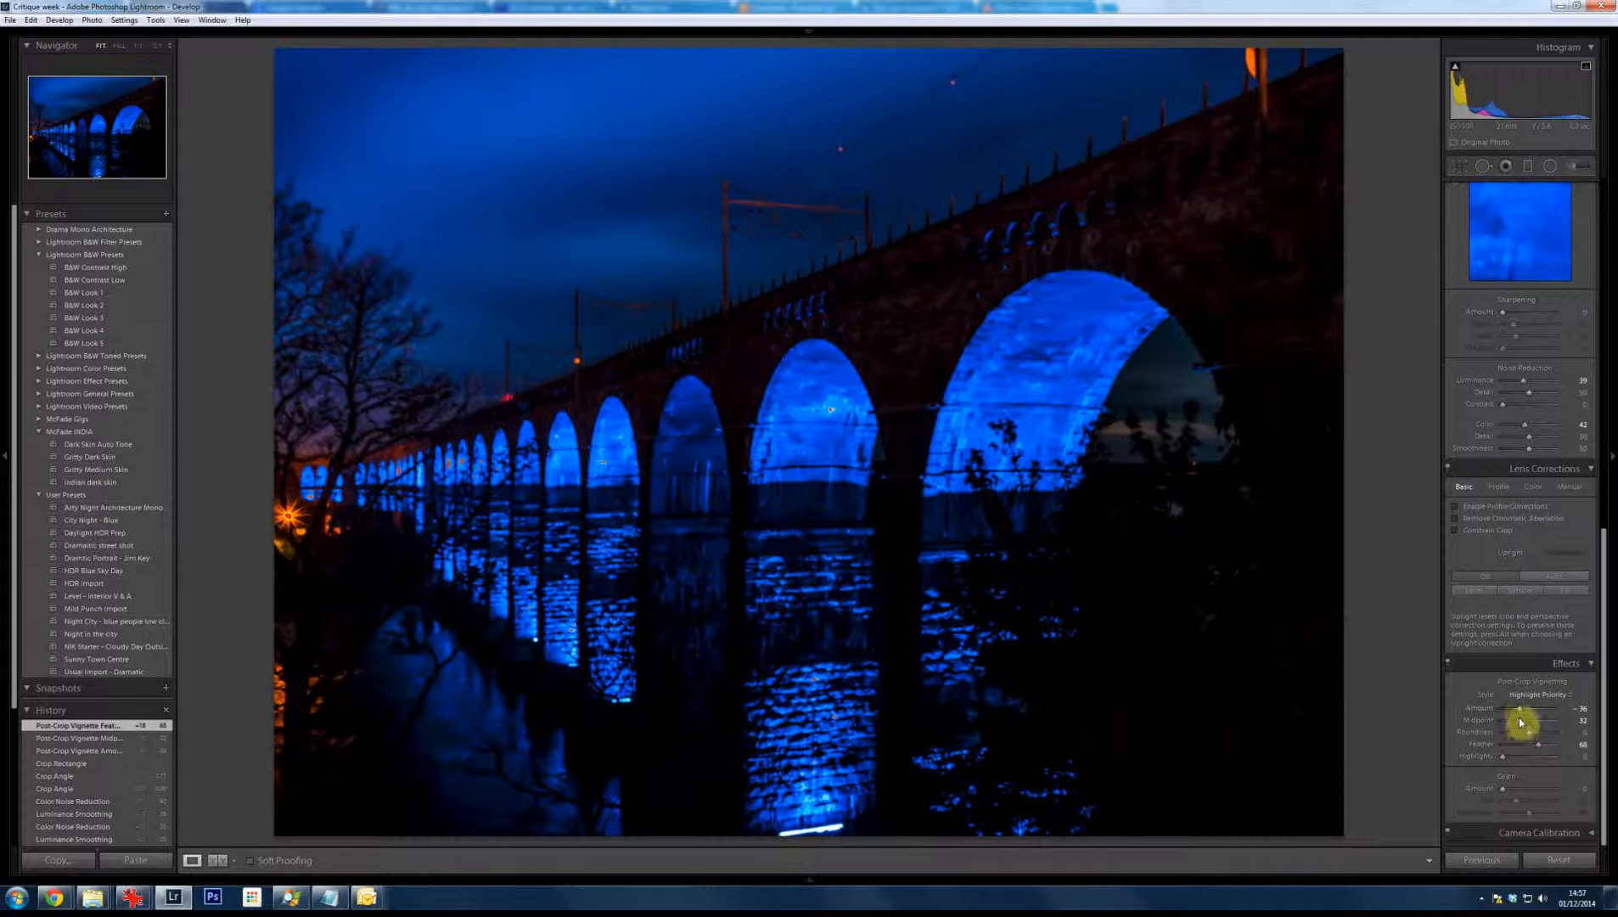
pyautogui.moveTo(1520, 709); pyautogui.dragTo(1517, 710)
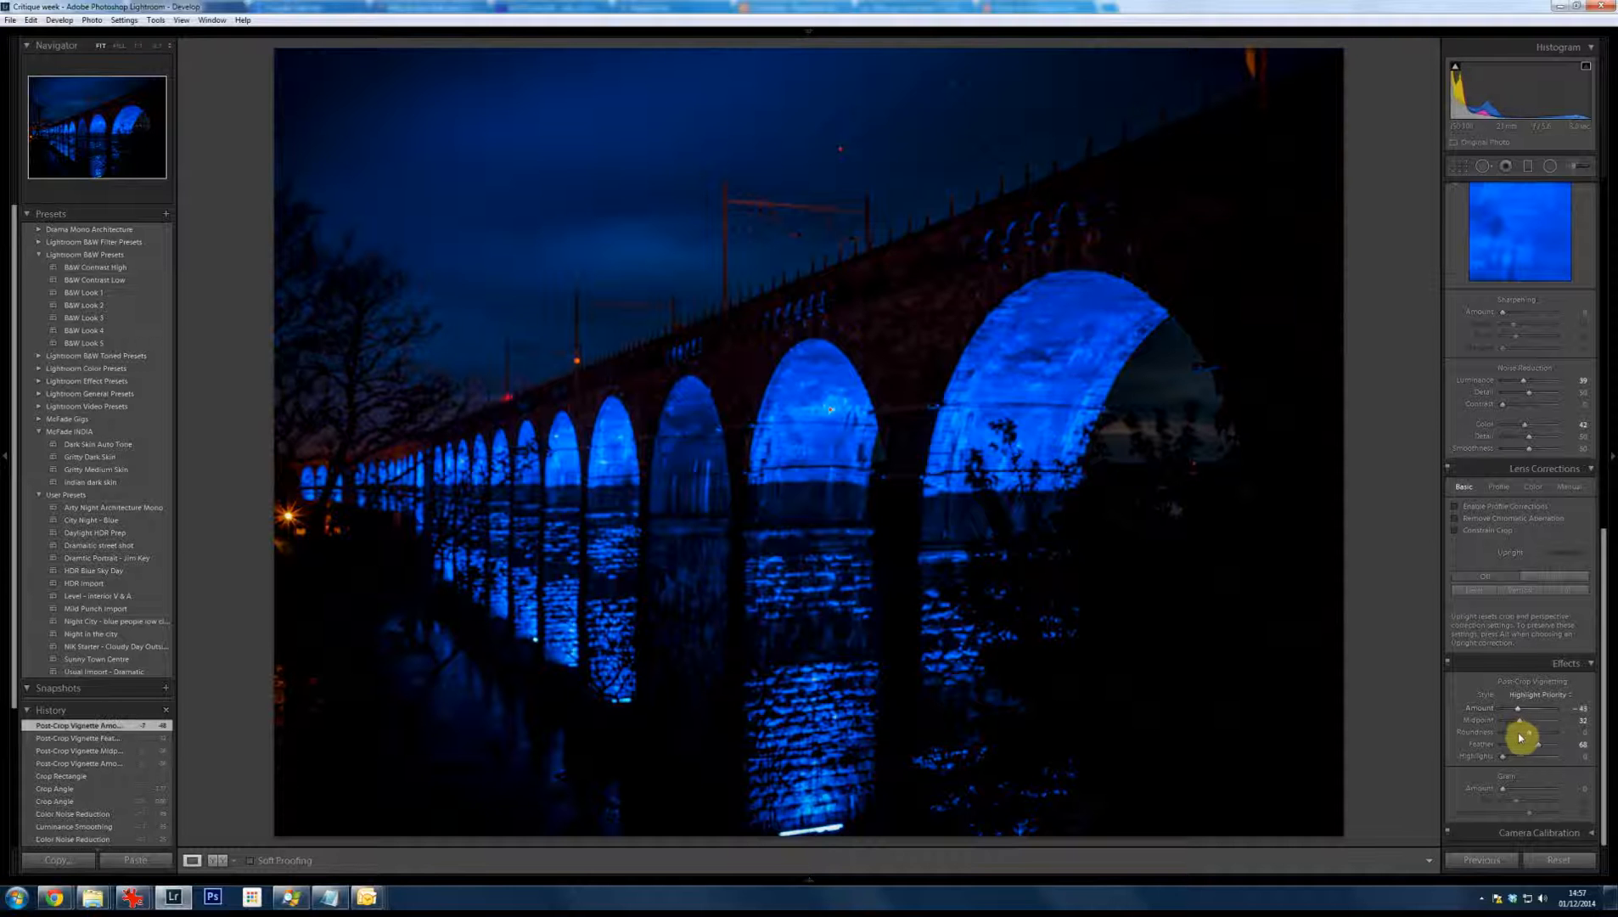
# Crop a strip of sky off the top of the viaduct photo
pyautogui.click(1458, 166)
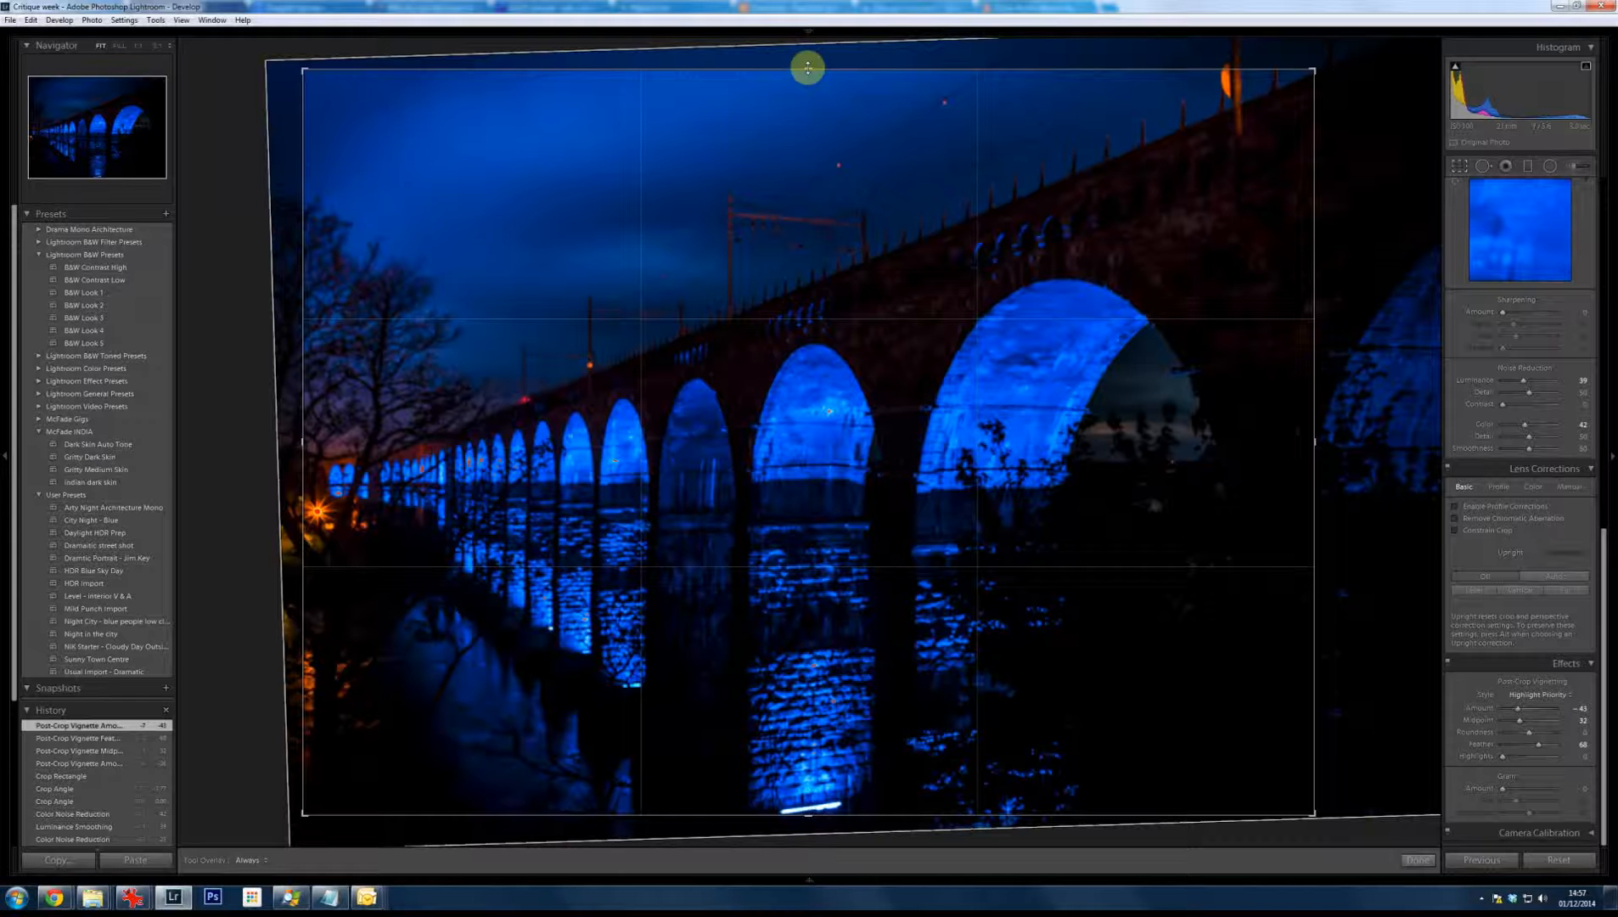
pyautogui.moveTo(810, 105); pyautogui.dragTo(809, 124)
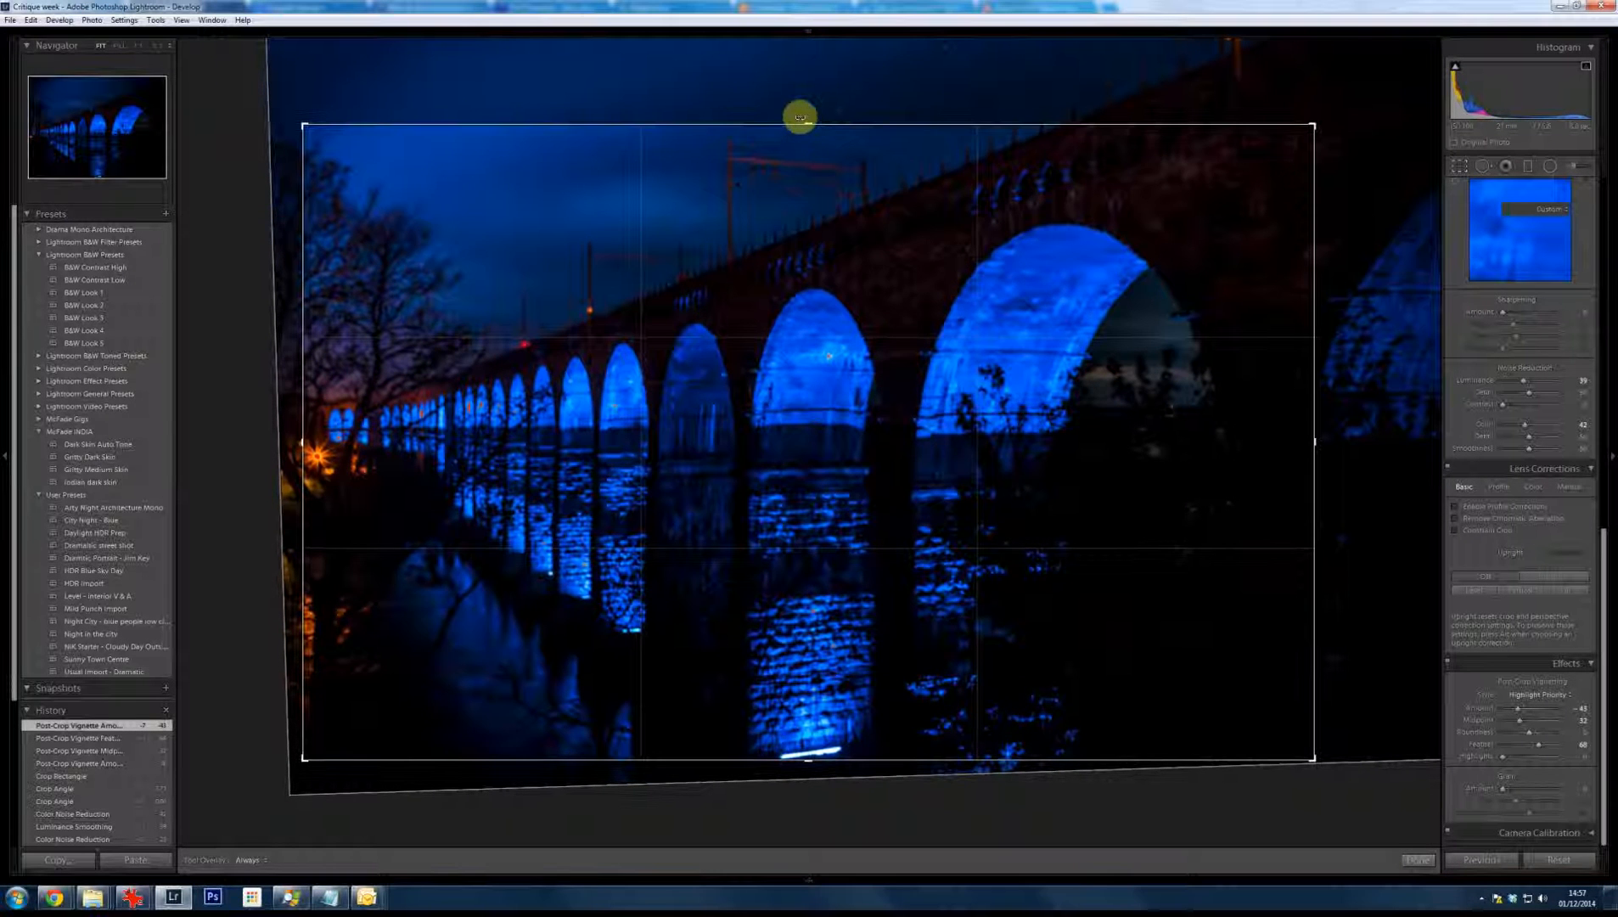
pyautogui.press('Return')
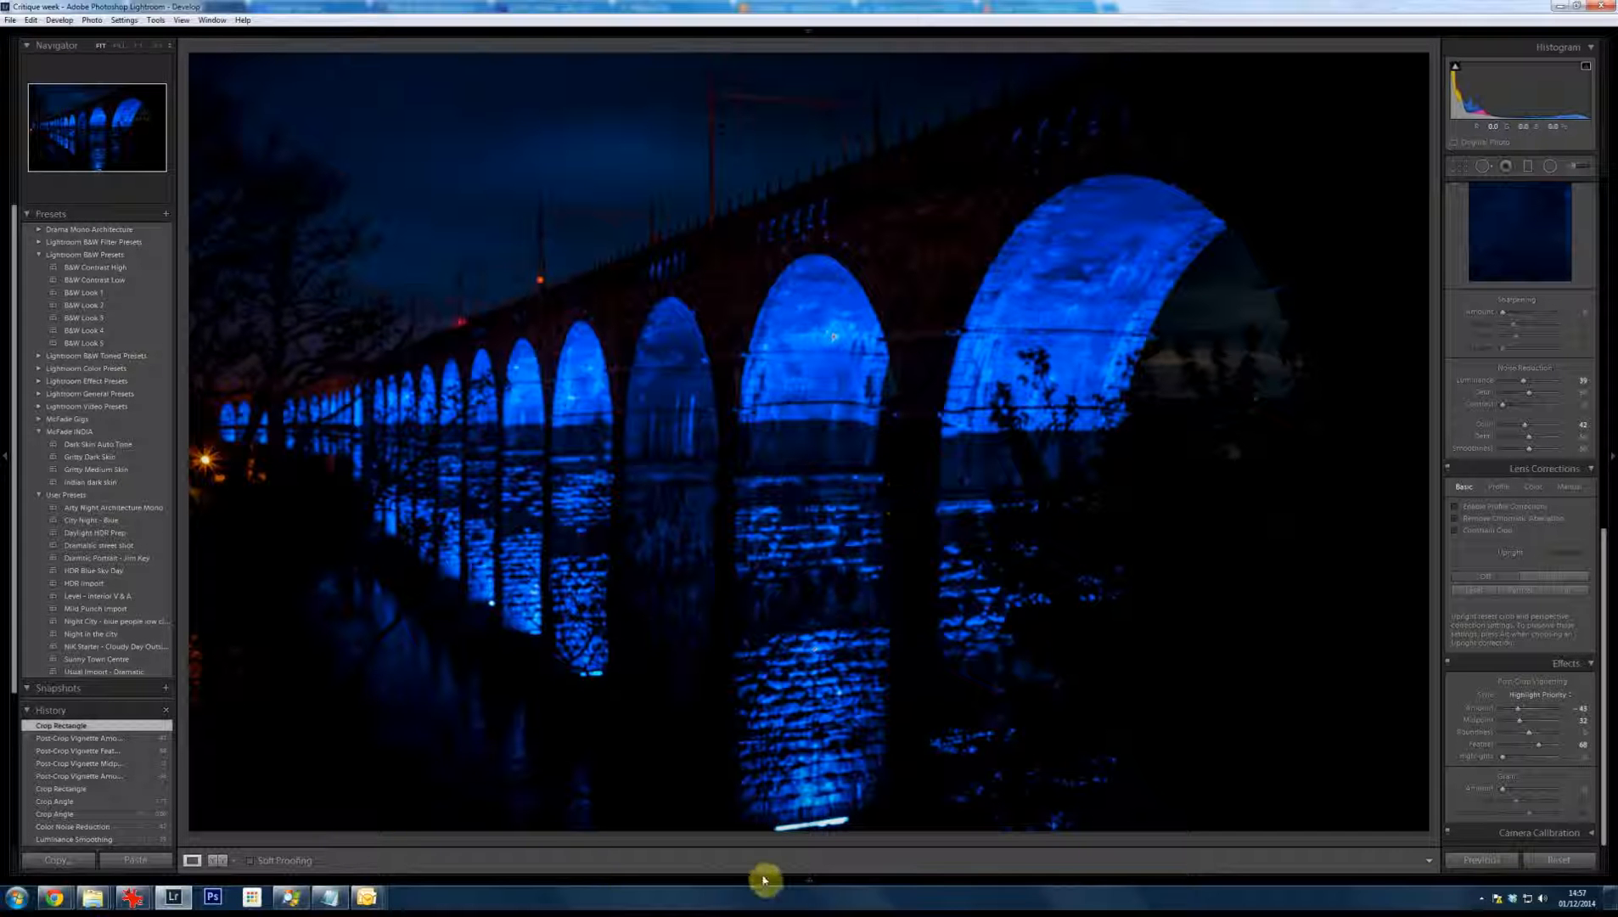
# Review both castle versions and the edited canal, Loch Fyne and viaduct photos one after another
pyautogui.click(808, 881)
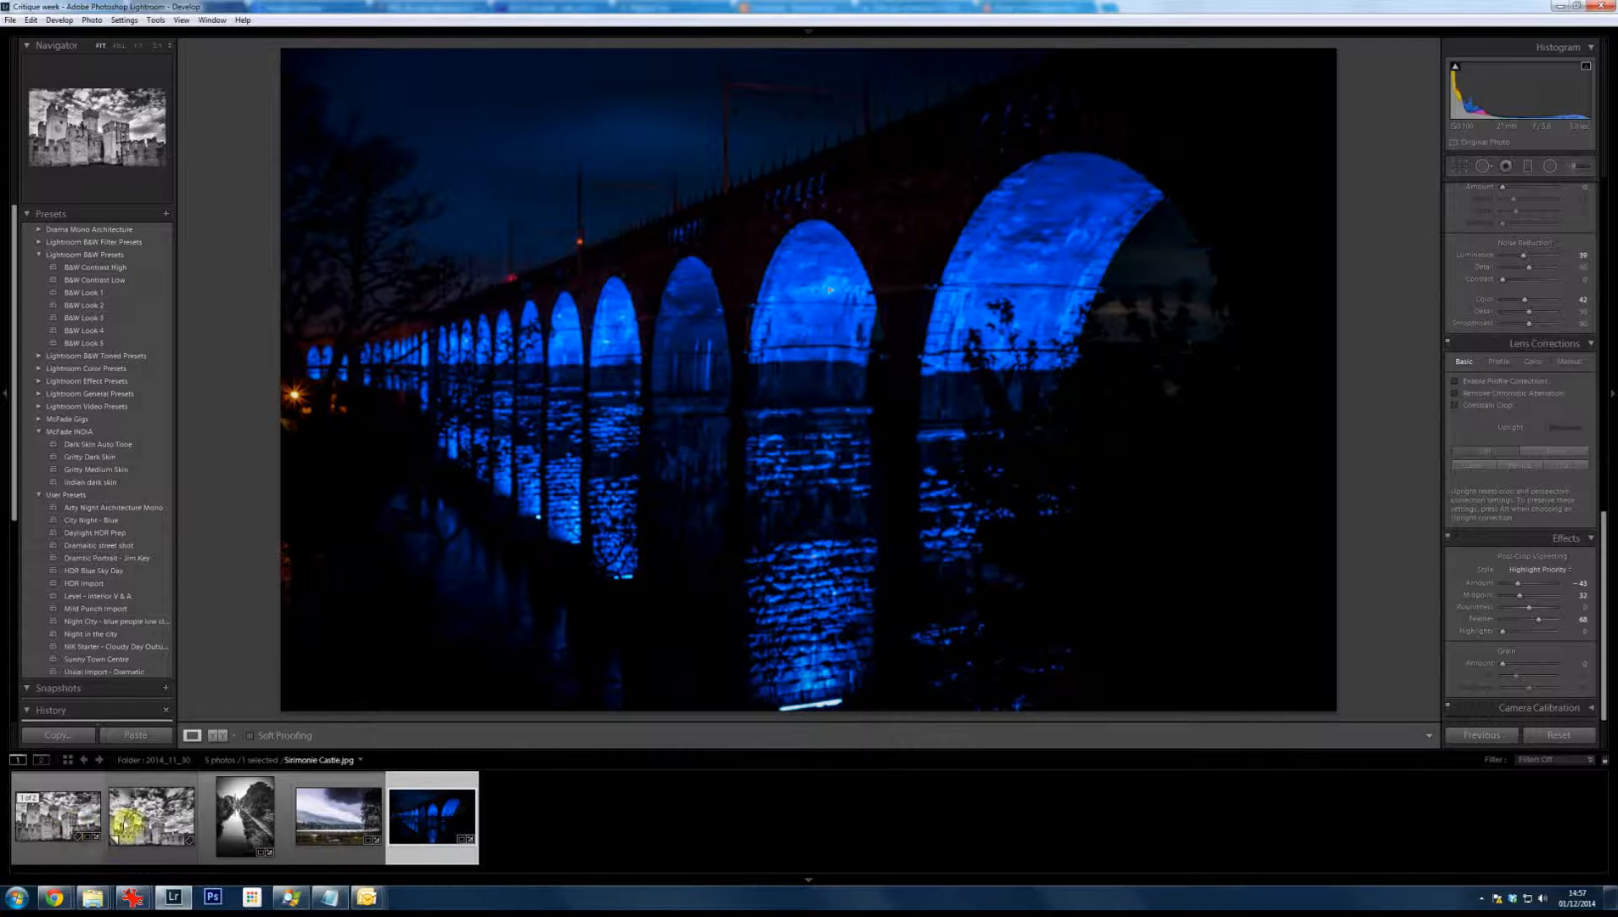
pyautogui.click(154, 834)
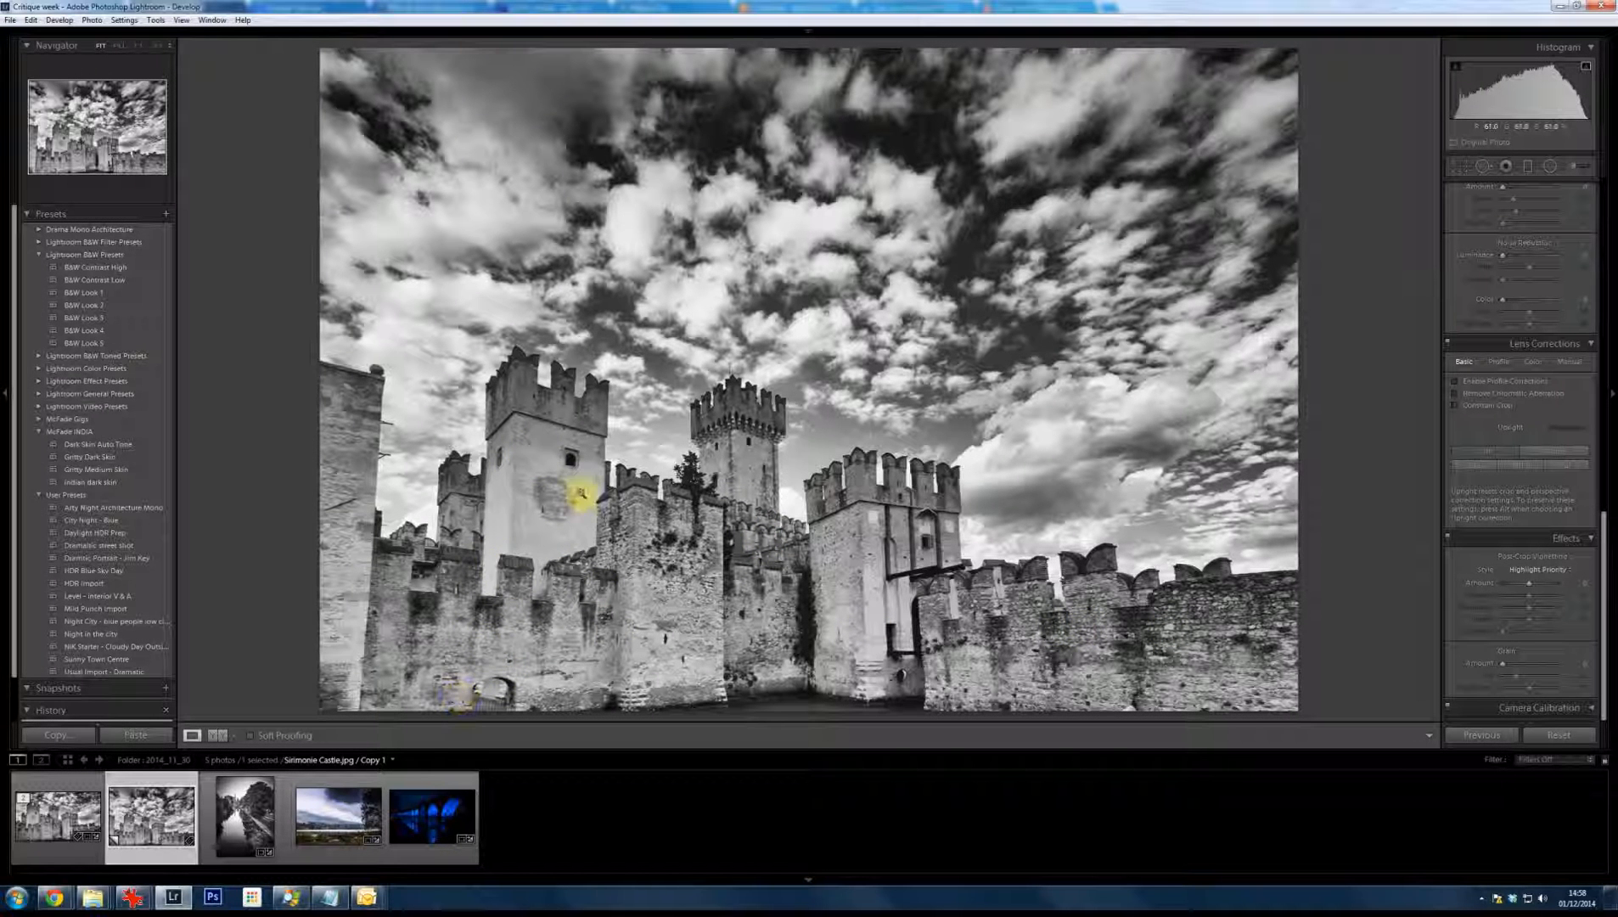
pyautogui.click(44, 858)
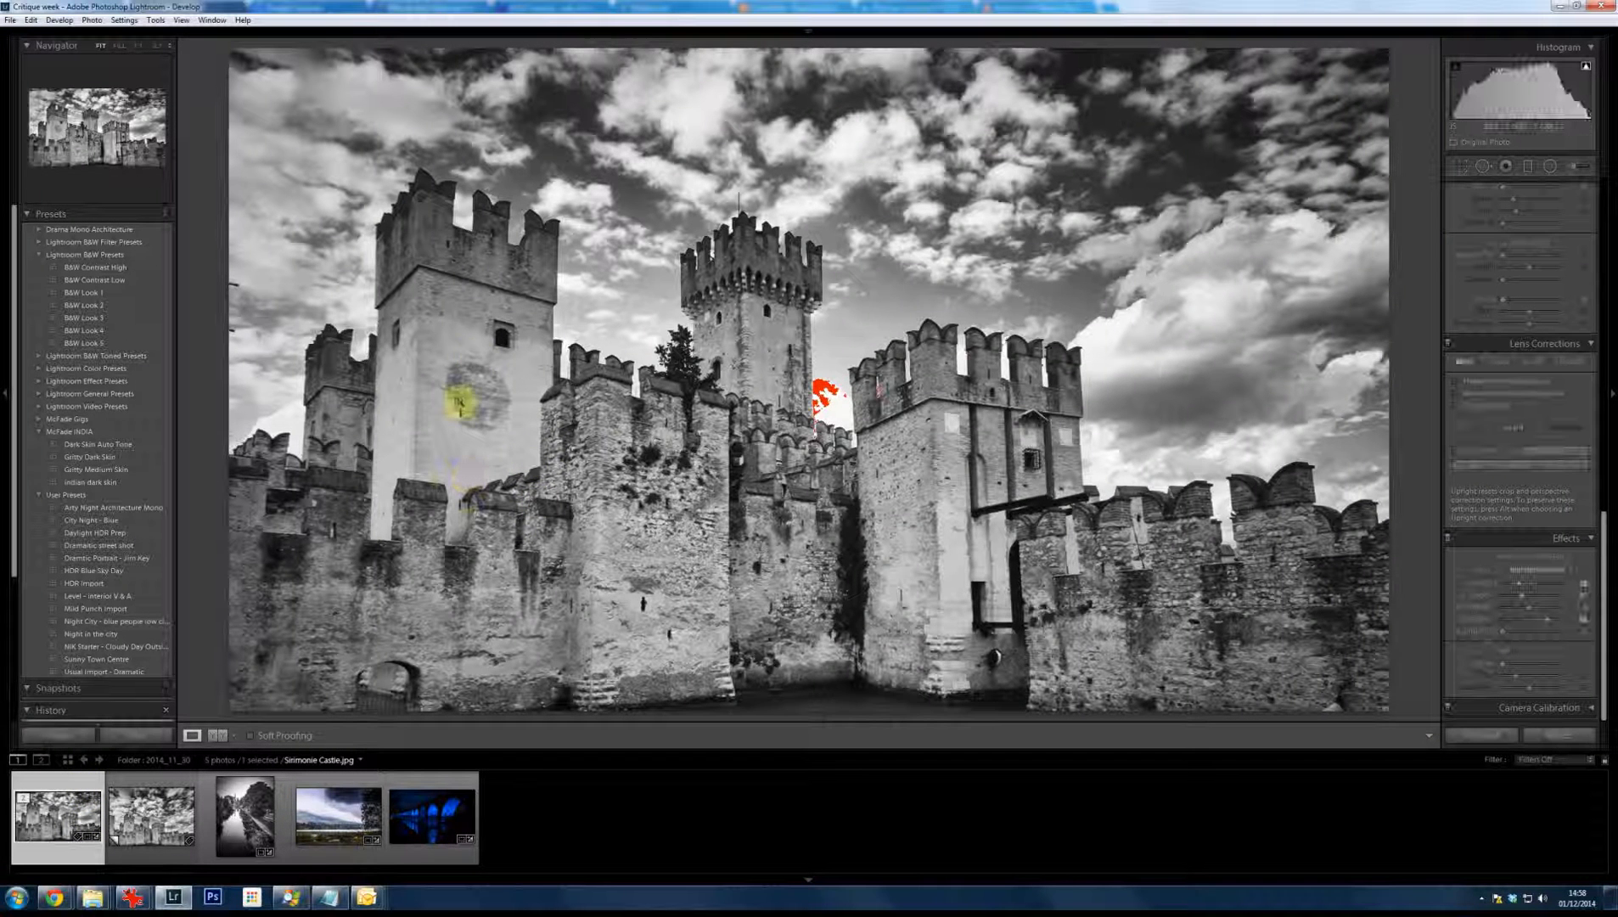
pyautogui.click(283, 828)
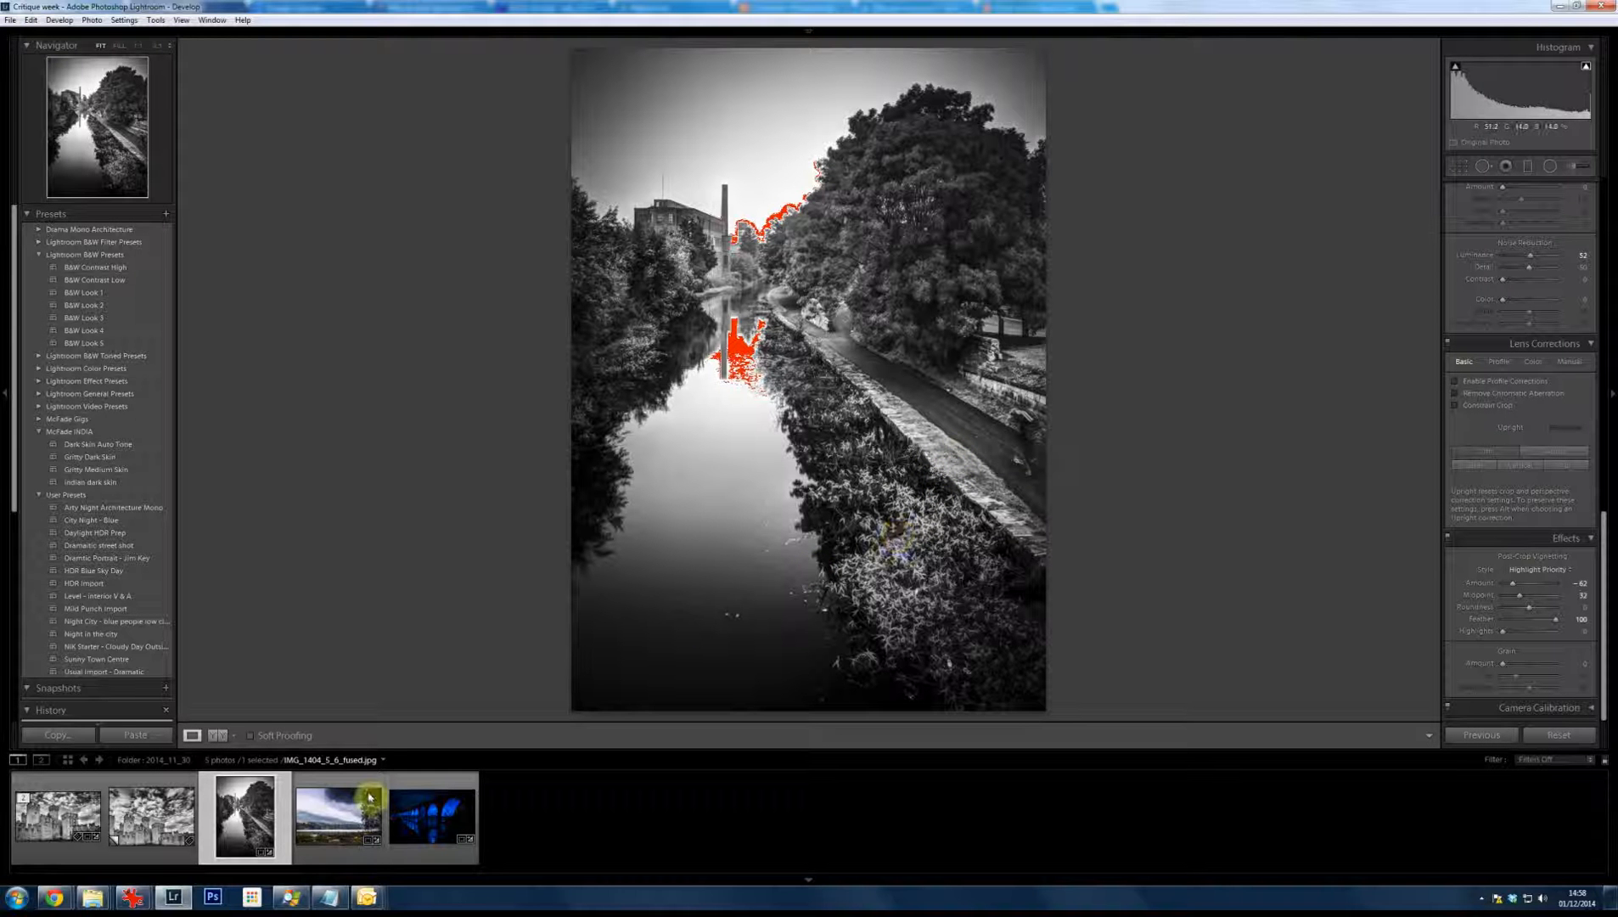
pyautogui.click(321, 842)
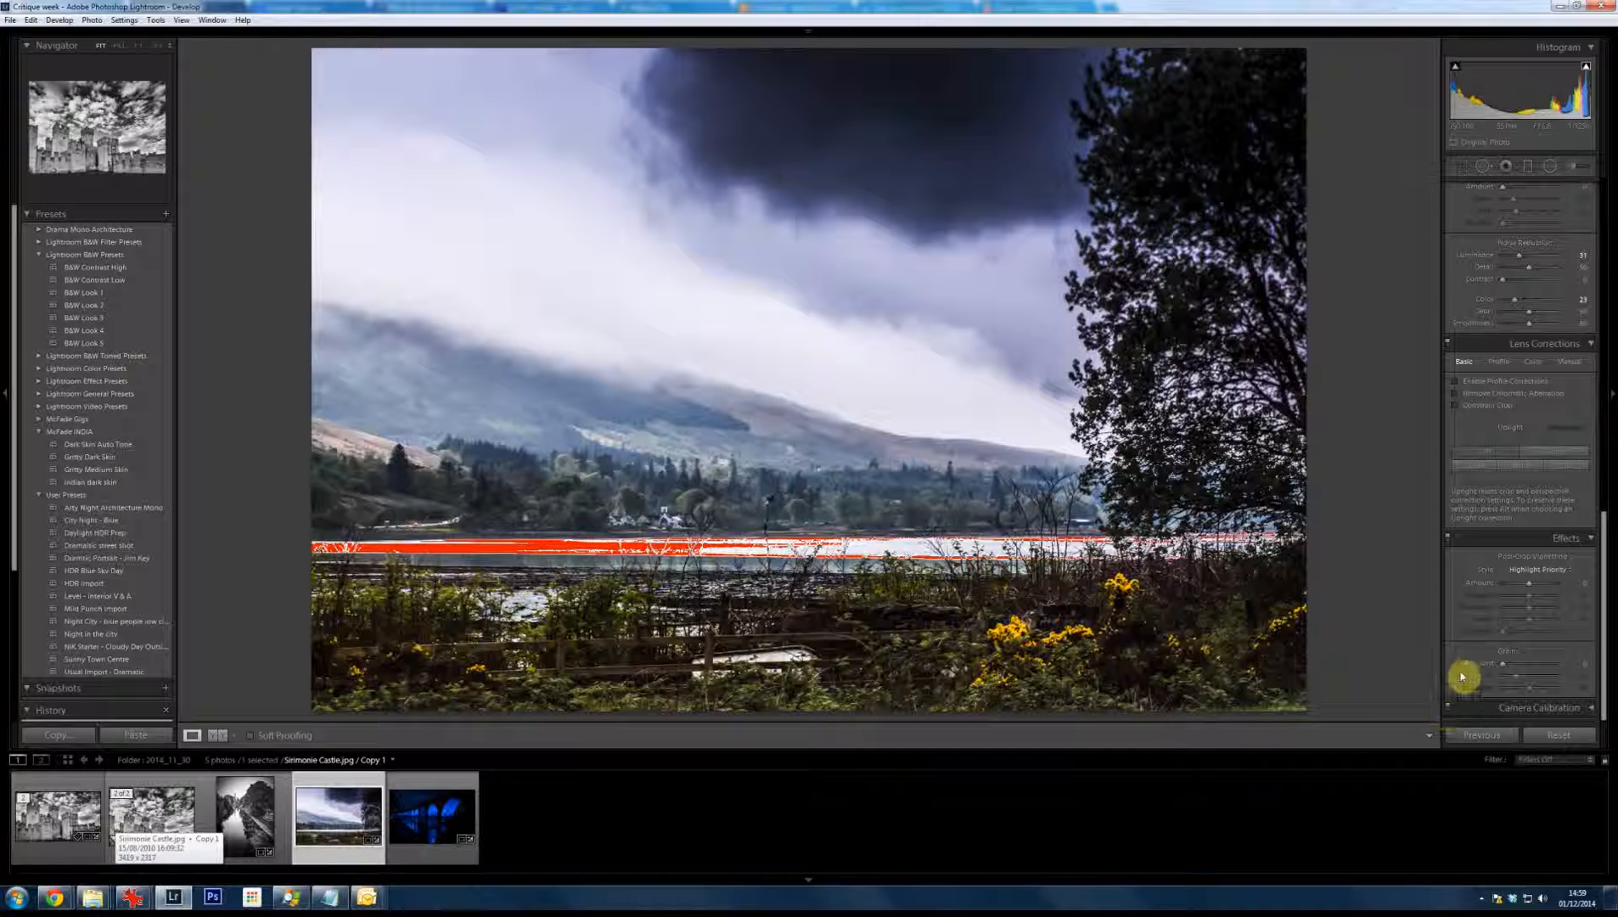
pyautogui.click(429, 854)
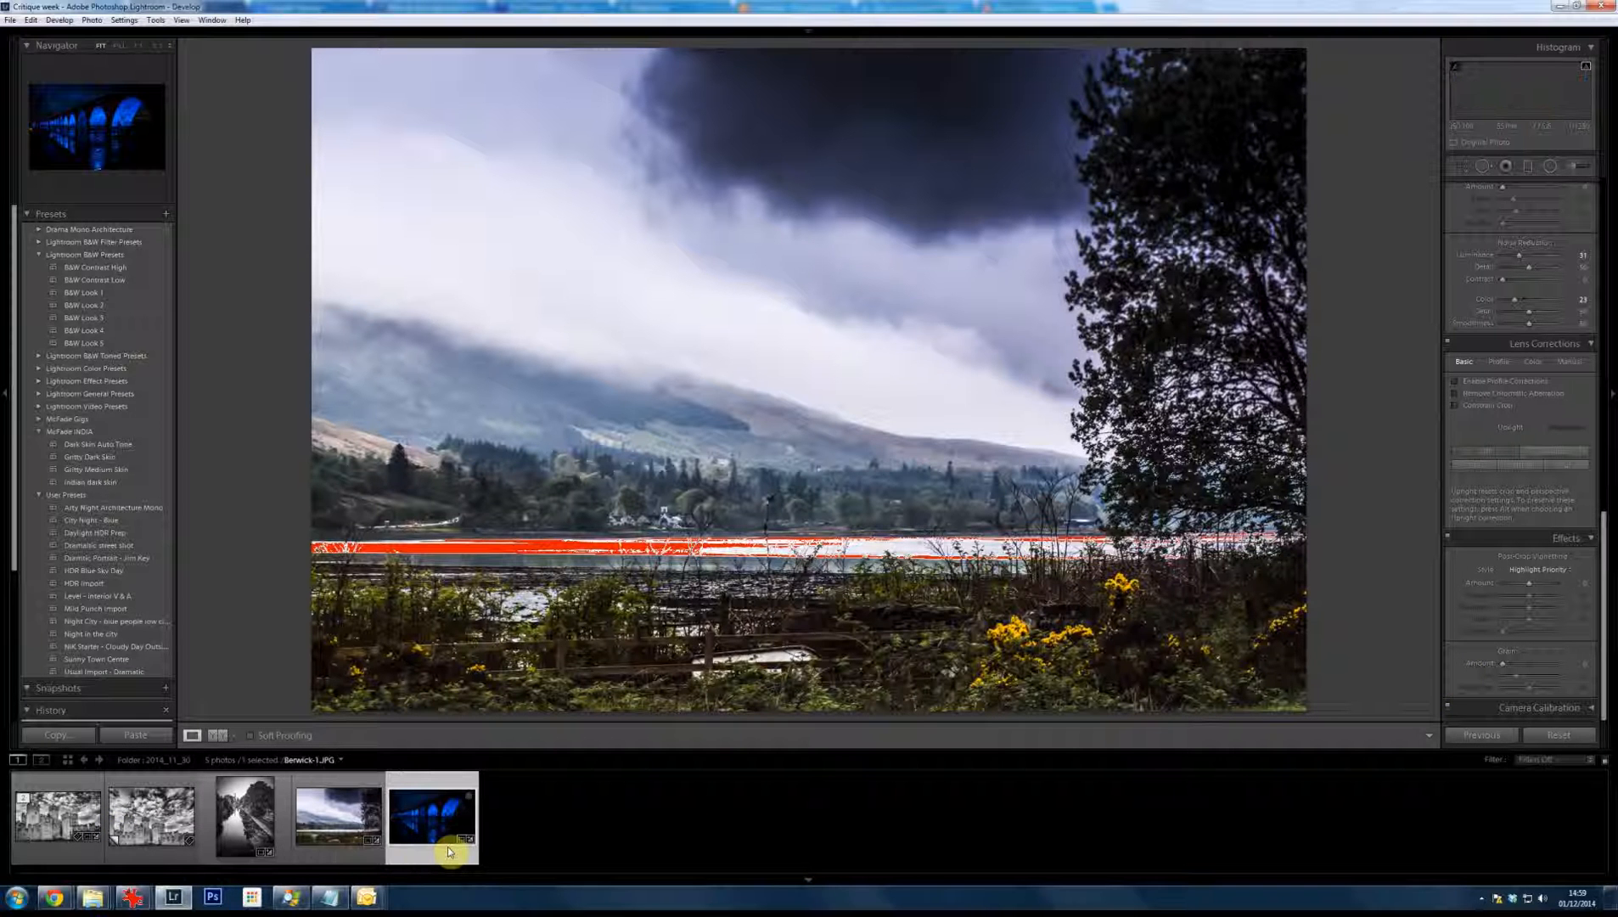